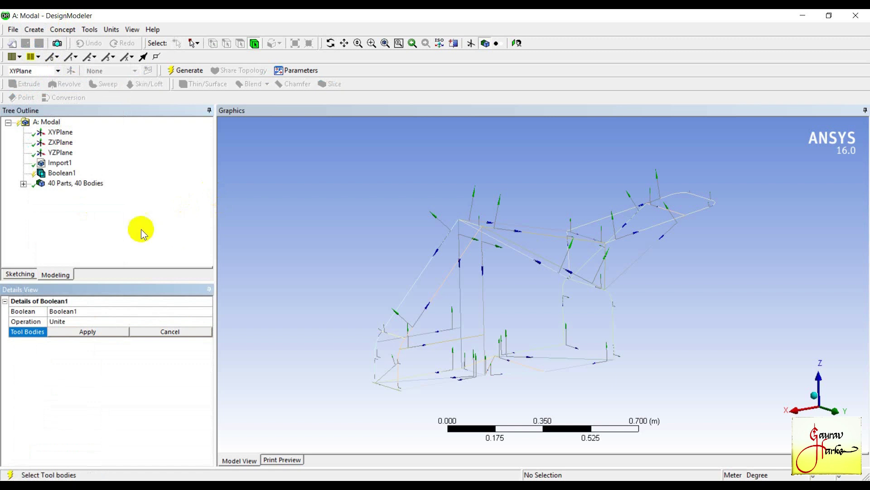
# Step: Unite all 40 line bodies of the frame, Line.1 through Line.35 in the tree, as tool bodies of Boolean1 and generate it
pyautogui.click(24, 183)
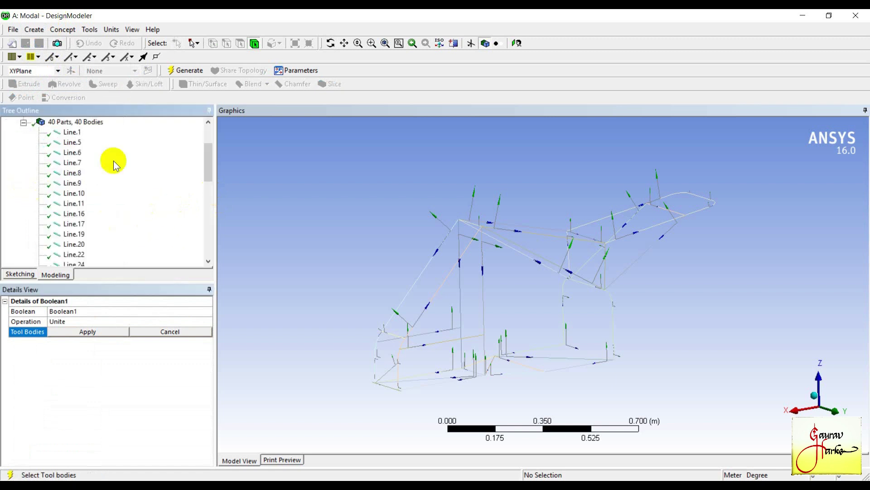
pyautogui.click(73, 132)
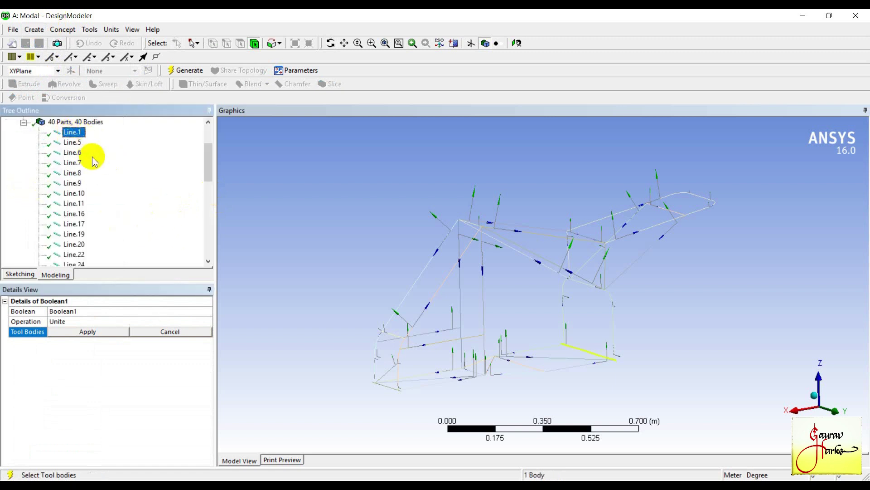
pyautogui.hotkey('shift', 'Down')
pyautogui.hotkey('shift', 'Down')
pyautogui.hotkey('shift', 'Down')
pyautogui.hotkey('shift', 'Down')
pyautogui.hotkey('shift', 'Down')
pyautogui.hotkey('shift', 'Down')
pyautogui.hotkey('shift', 'Down')
pyautogui.hotkey('shift', 'Down')
pyautogui.hotkey('shift', 'Down')
pyautogui.hotkey('shift', 'Down')
pyautogui.hotkey('shift', 'Down')
pyautogui.hotkey('shift', 'Down')
pyautogui.hotkey('shift', 'Down')
pyautogui.hotkey('shift', 'Down')
pyautogui.hotkey('shift', 'Down')
pyautogui.hotkey('shift', 'Down')
pyautogui.hotkey('shift', 'Down')
pyautogui.hotkey('shift', 'Down')
pyautogui.hotkey('shift', 'Down')
pyautogui.hotkey('shift', 'Down')
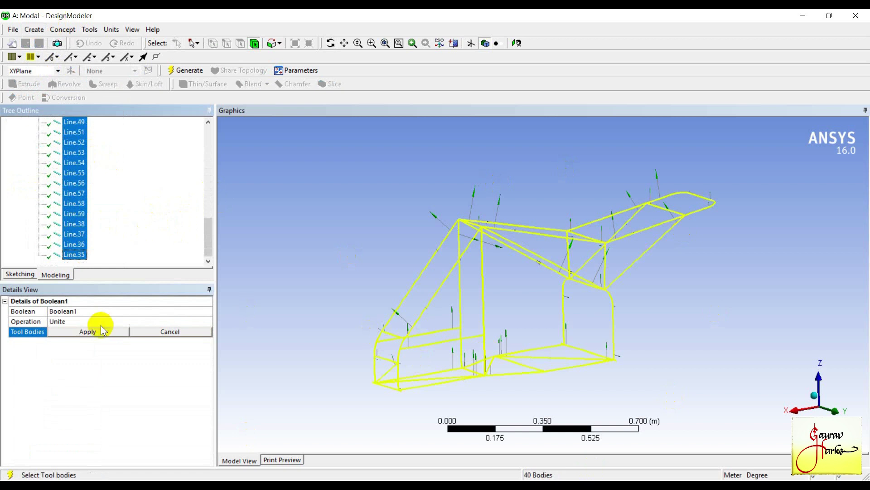
pyautogui.click(102, 330)
pyautogui.click(185, 70)
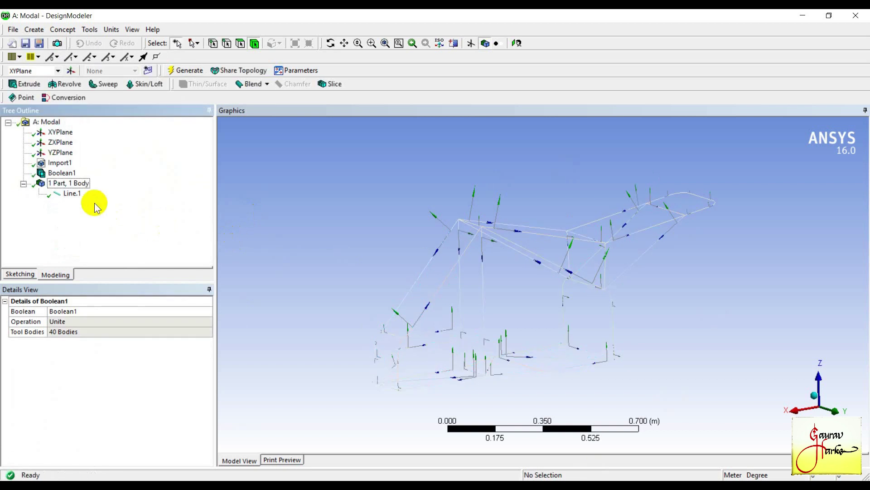
# Step: Check the united line body's cross-section setting and add a circular tube cross section to the model
pyautogui.click(73, 193)
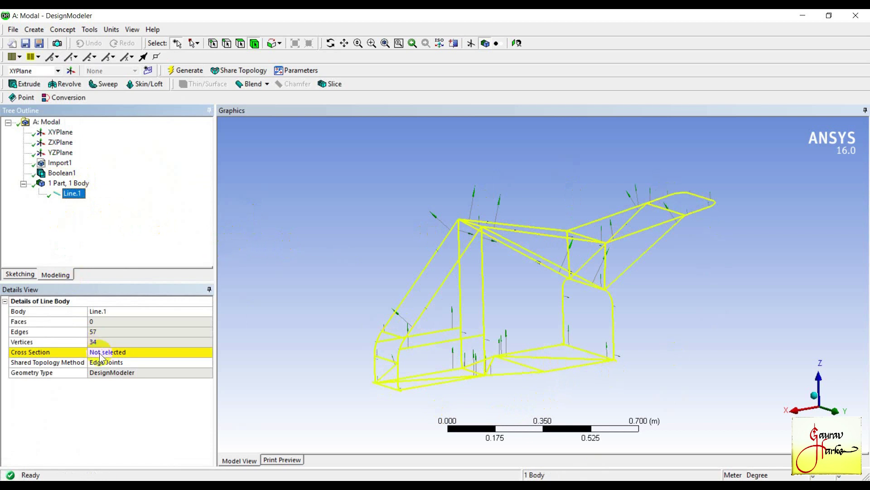
pyautogui.click(35, 356)
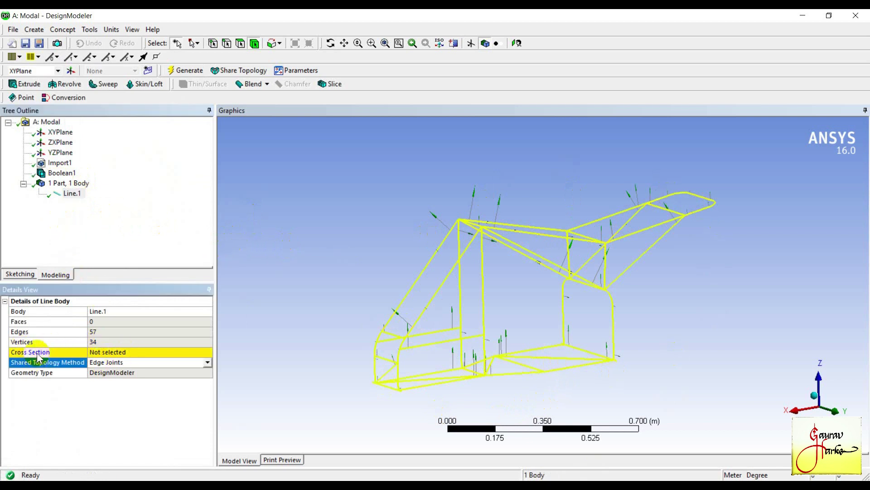
pyautogui.click(118, 213)
pyautogui.click(62, 32)
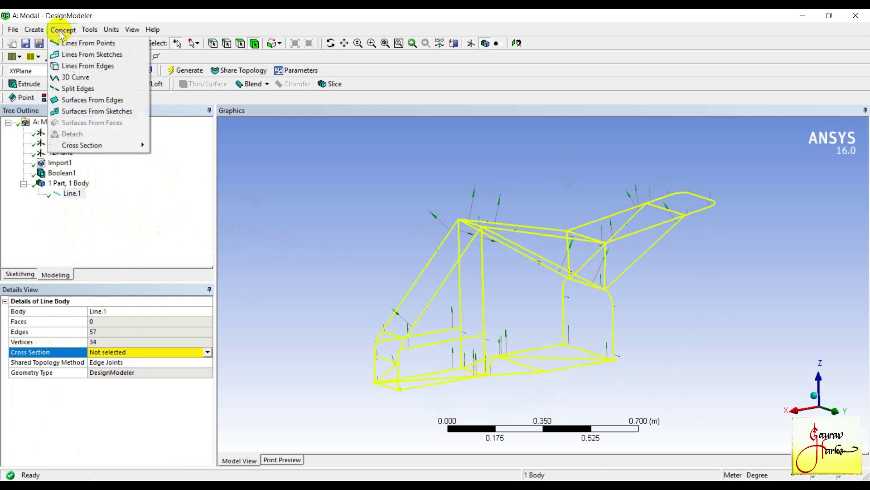
pyautogui.moveTo(98, 146)
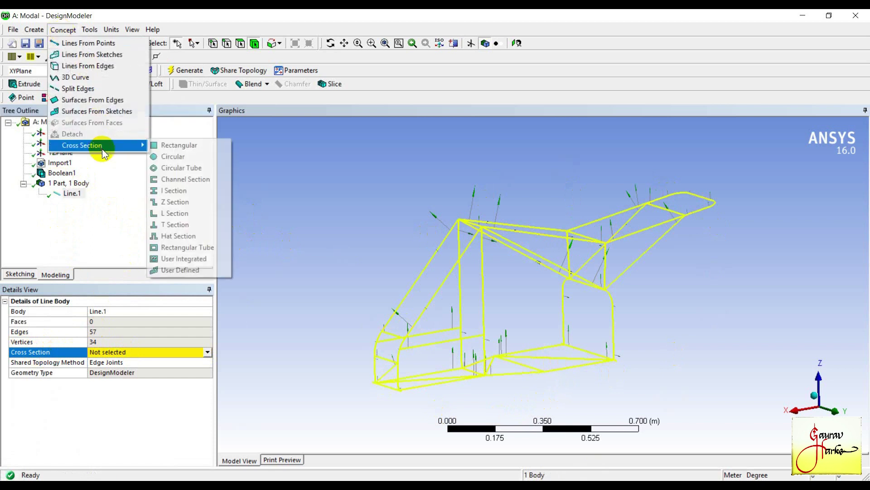
pyautogui.click(177, 168)
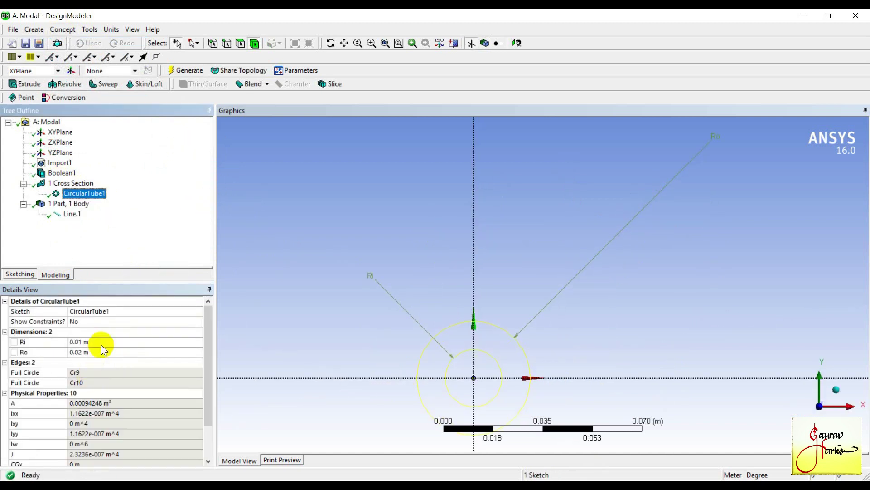
# Step: Switch the model's length units to millimetres
pyautogui.click(102, 345)
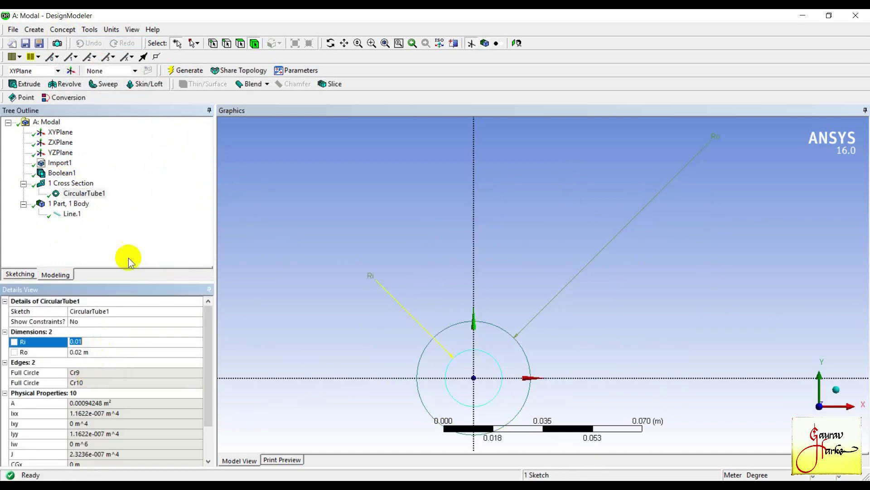
pyautogui.click(111, 29)
pyautogui.click(127, 65)
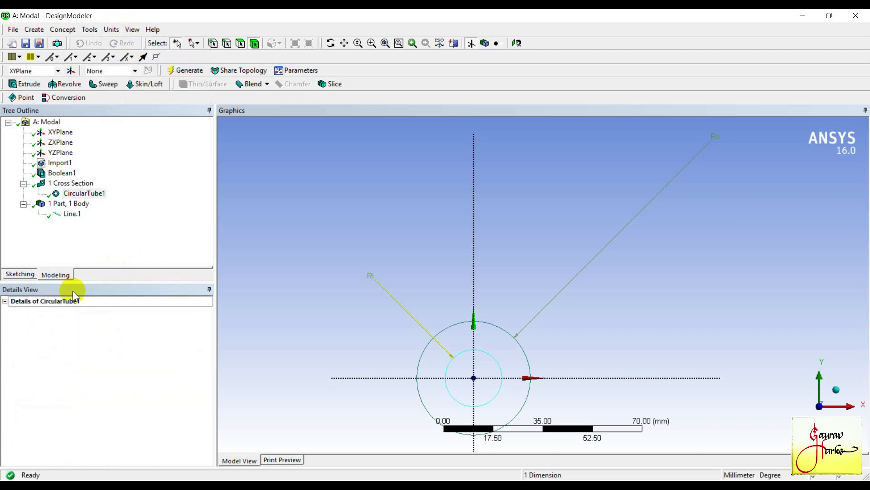
# Step: Set the circular tube's outer radius Ro to 12.7 mm and inner radius Ri to 11.05 mm
pyautogui.click(105, 352)
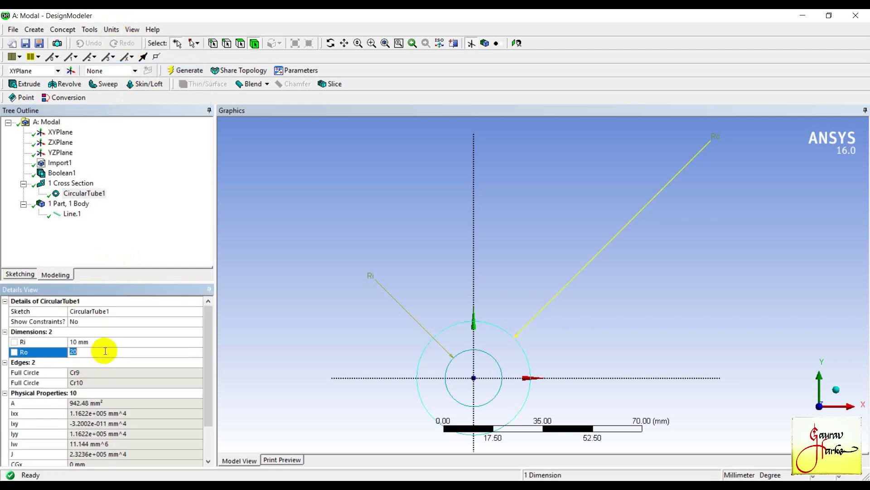
pyautogui.write('12.7')
pyautogui.click(107, 341)
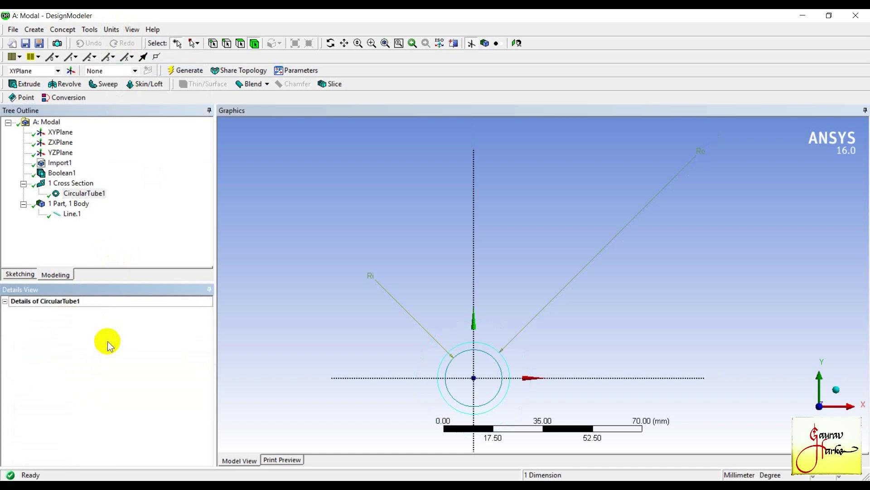
pyautogui.write('11.05')
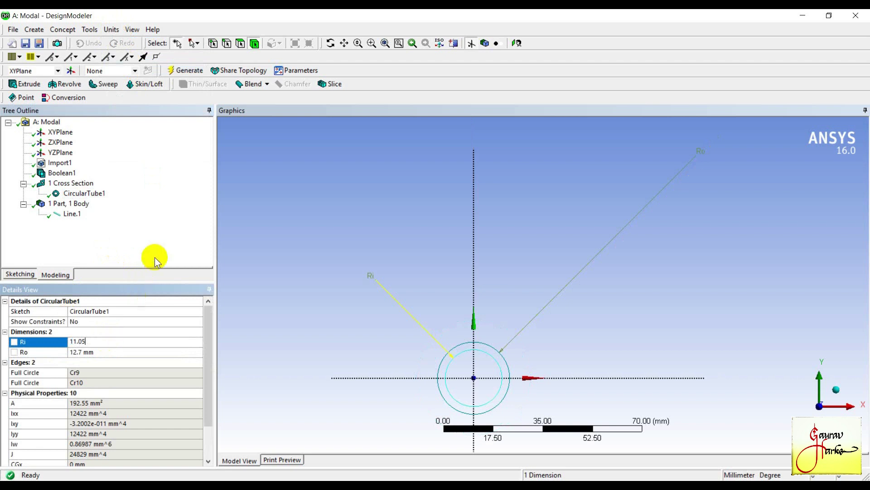
pyautogui.press('Return')
# Step: Check the tube's outside diameter and wall thickness in the chassis calculations Word document, and return to DesignModeler
pyautogui.hotkey('alt', 'Tab')
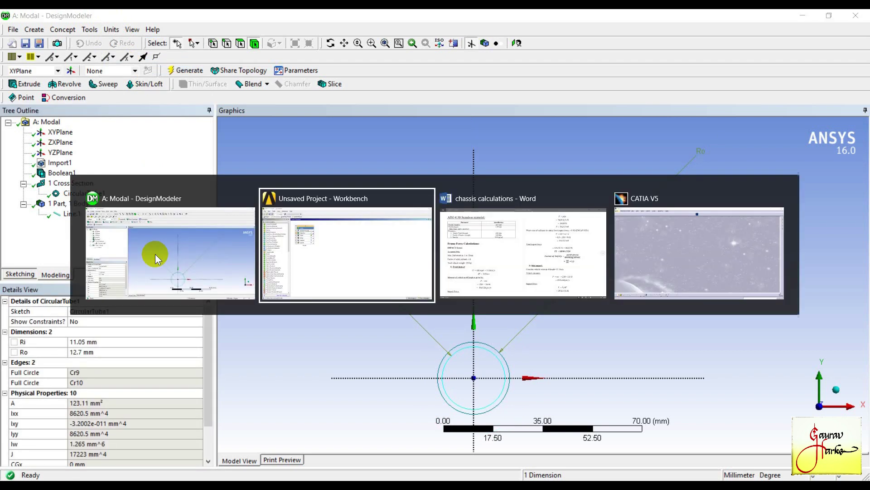
pyautogui.click(459, 247)
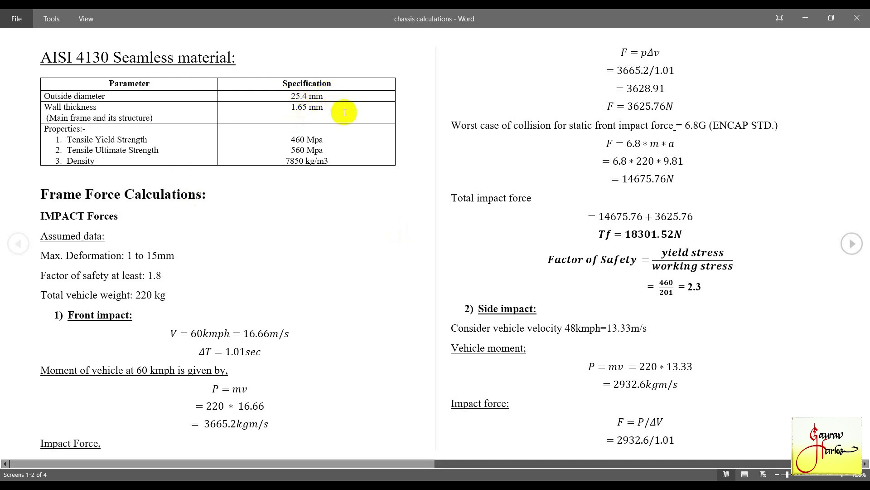
pyautogui.hotkey('alt', 'Tab')
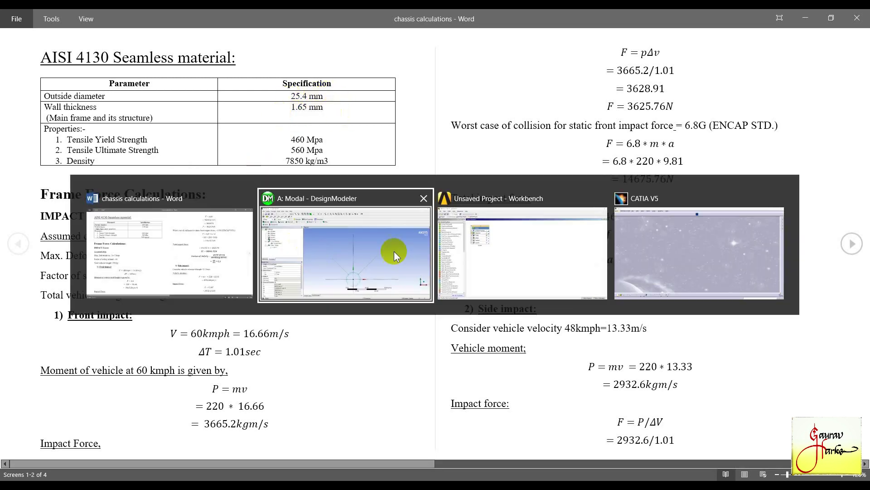
pyautogui.click(382, 270)
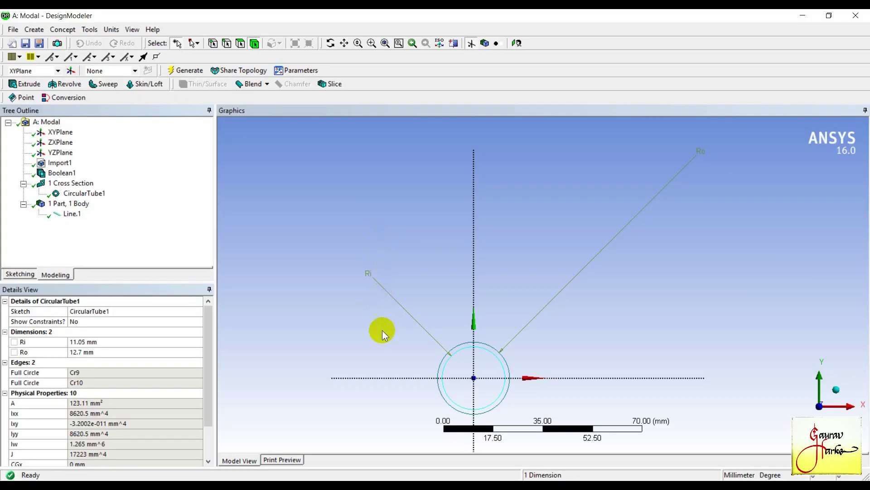
# Step: Assign the CircularTube1 cross section to the line body Line.1
pyautogui.click(73, 215)
pyautogui.click(166, 351)
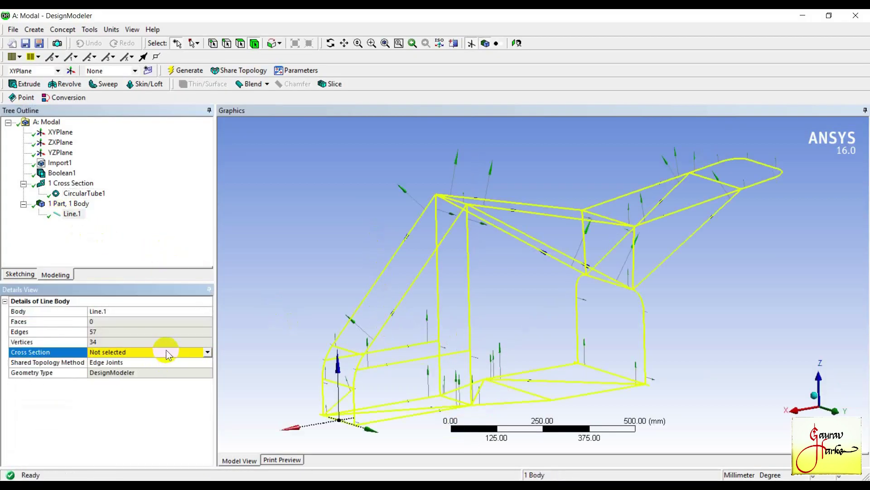
pyautogui.click(207, 352)
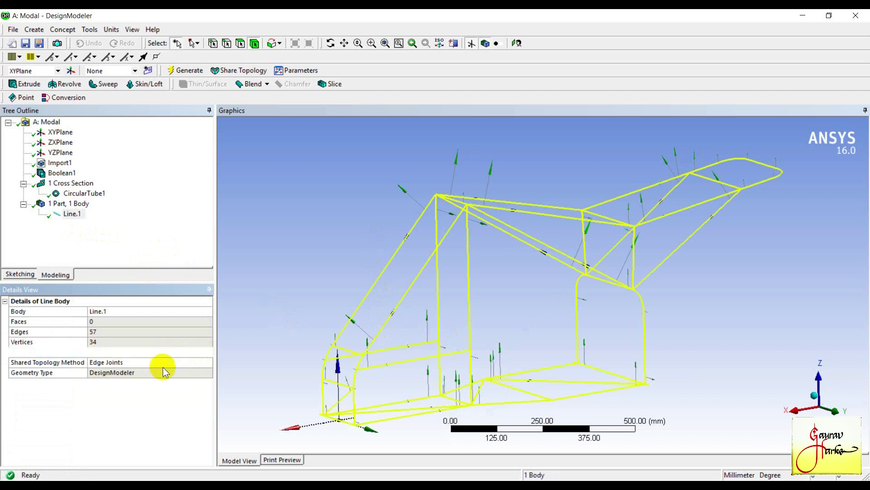
pyautogui.click(163, 363)
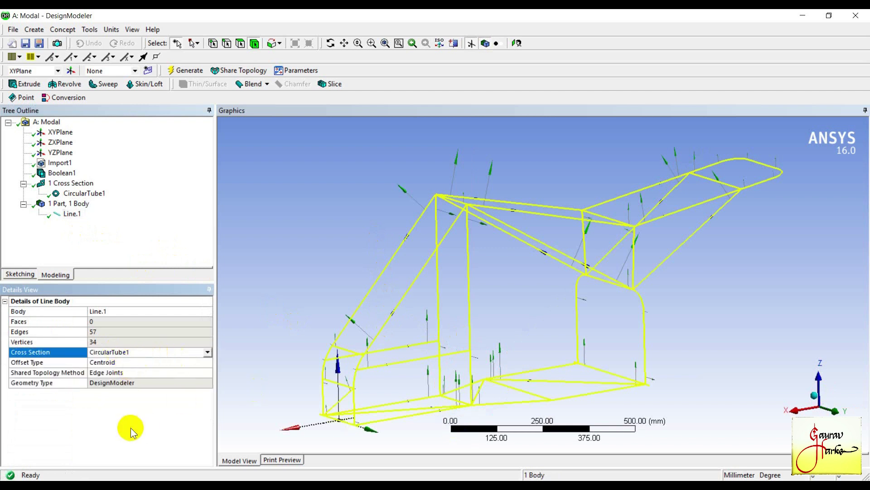
pyautogui.click(109, 231)
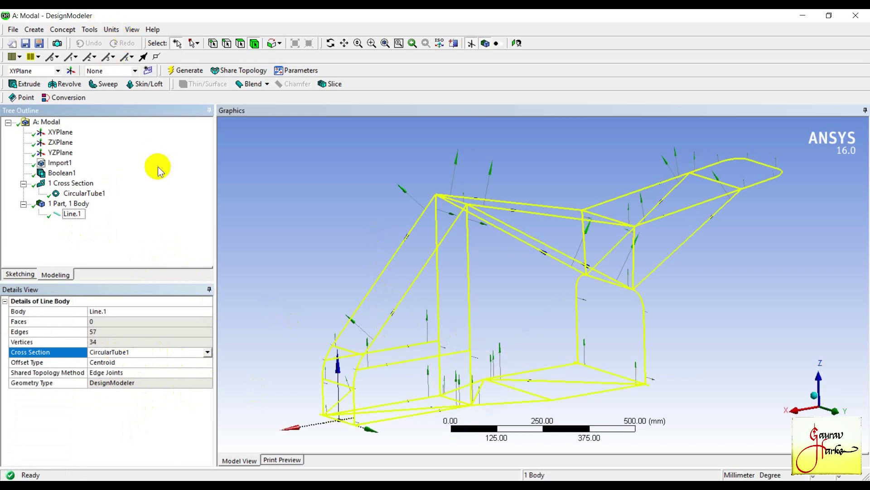
# Step: Display the cross section solids and inspect the tubular frame from another angle
pyautogui.click(133, 29)
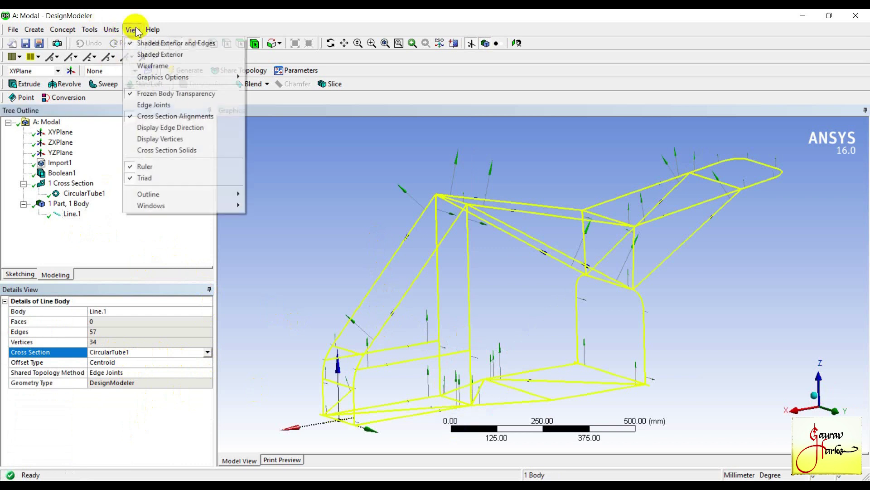
pyautogui.click(161, 151)
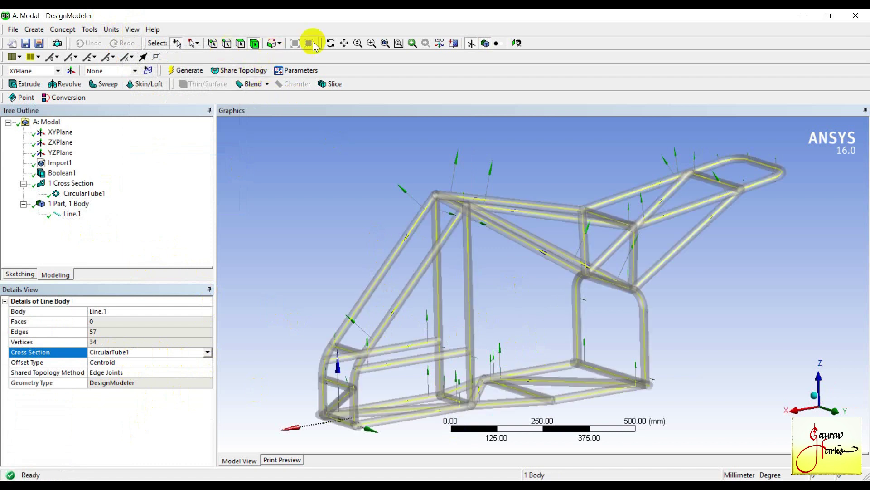
pyautogui.click(331, 43)
pyautogui.moveTo(461, 287); pyautogui.dragTo(542, 311)
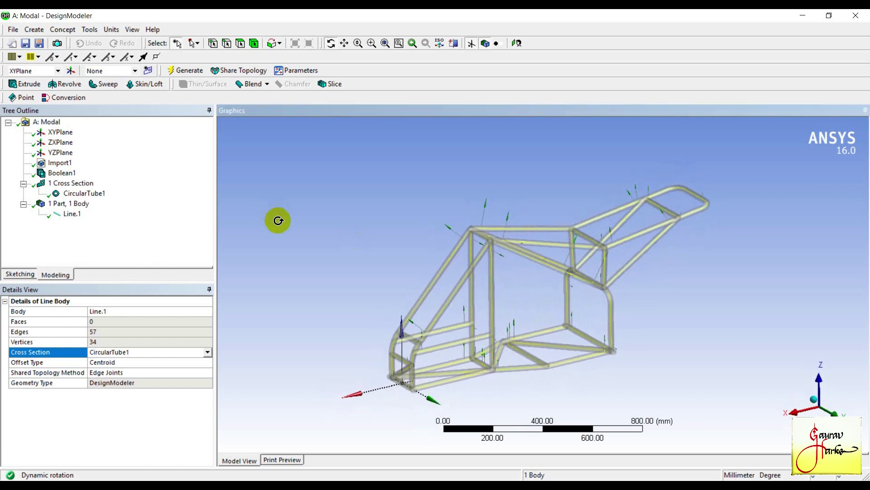
pyautogui.click(134, 233)
# Step: Close DesignModeler and open the Modal system's Model cell from Workbench in Mechanical
pyautogui.click(10, 29)
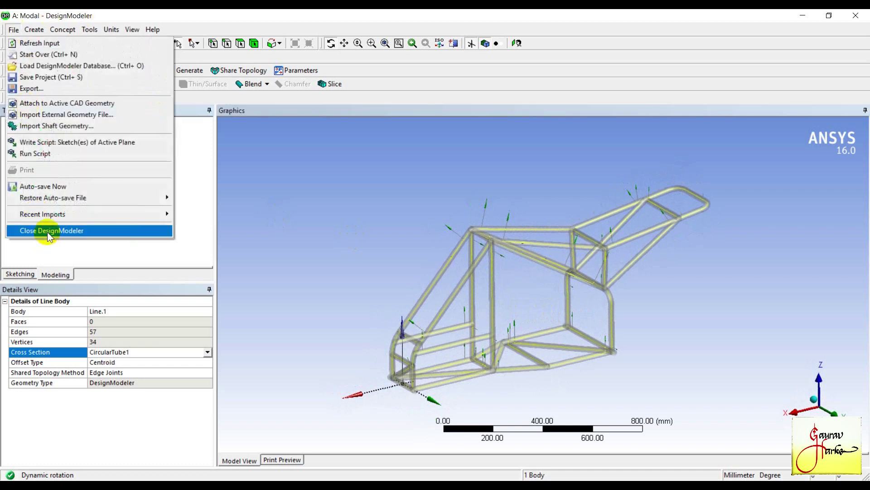
pyautogui.click(49, 231)
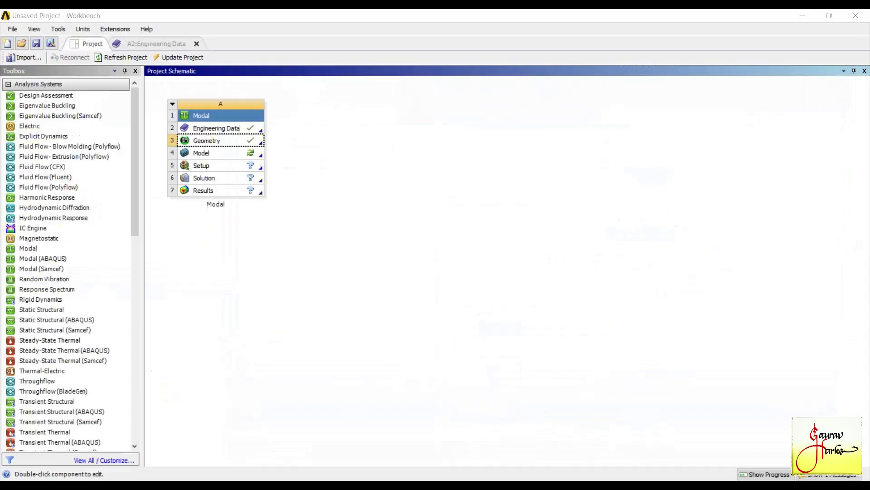
pyautogui.doubleClick(199, 154)
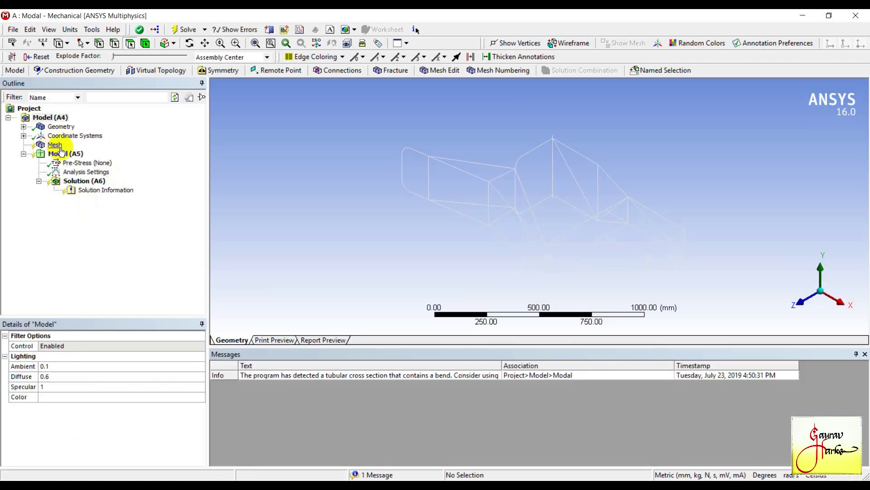
# Step: Set the mesh element size to 10 mm and generate the frame's mesh
pyautogui.click(58, 146)
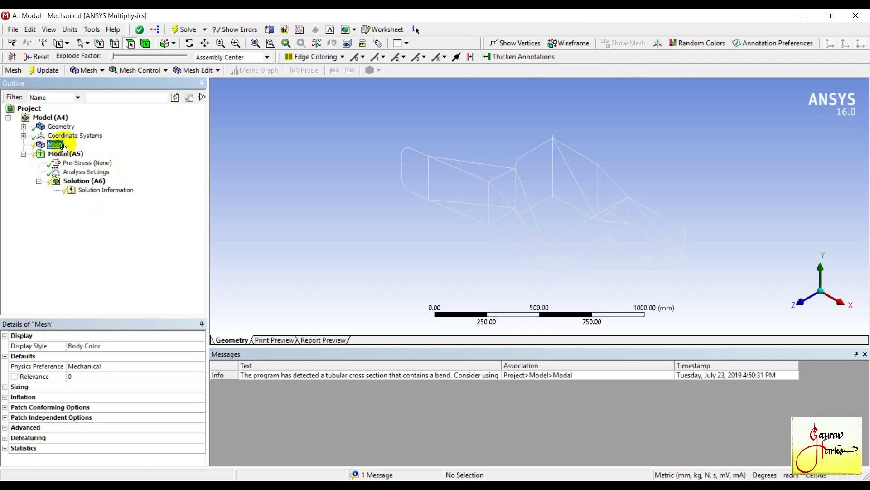
pyautogui.click(5, 386)
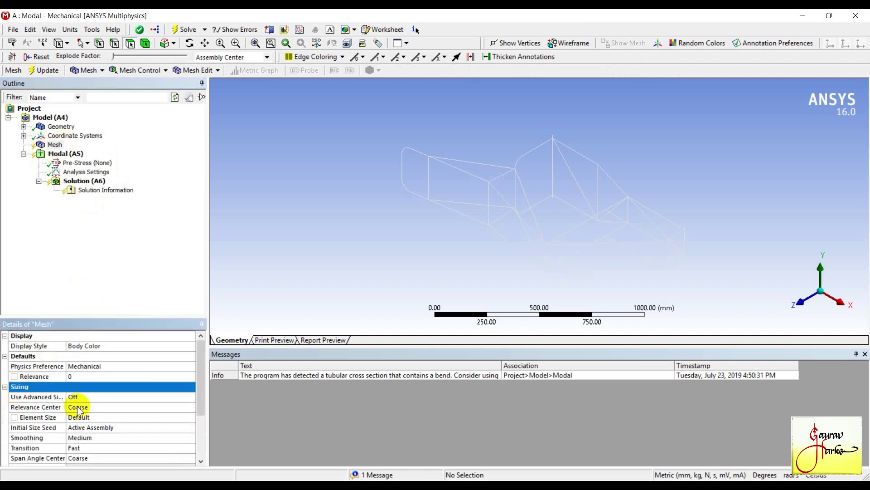
pyautogui.click(103, 416)
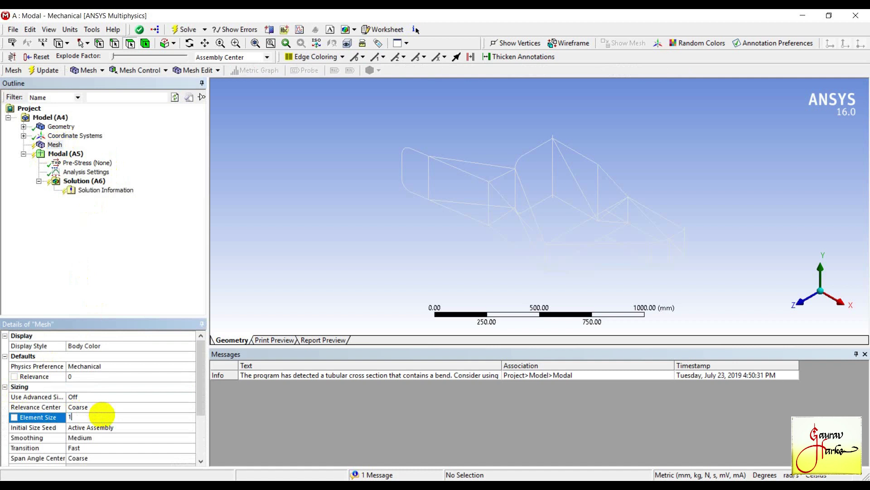
pyautogui.write('100')
pyautogui.press('Return')
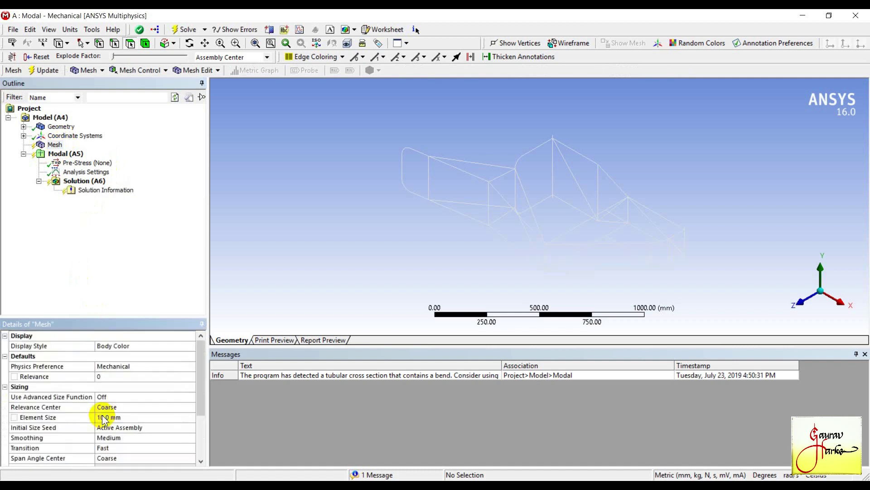
pyautogui.click(127, 246)
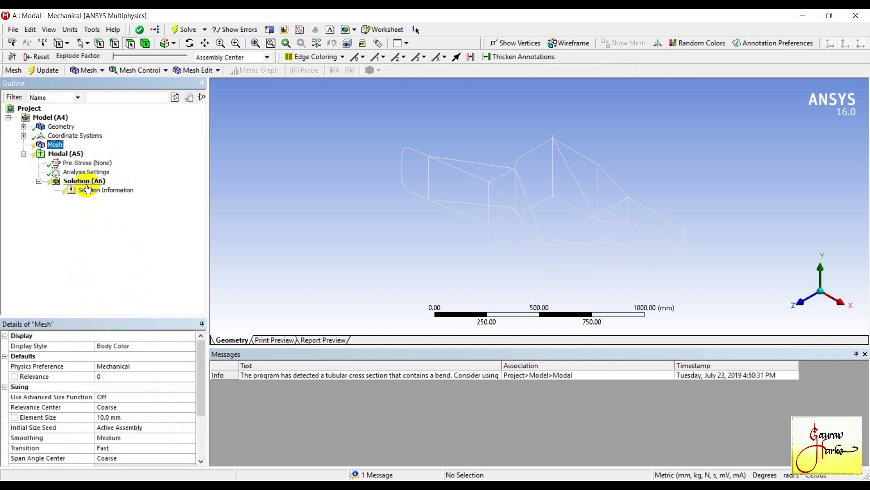
pyautogui.rightClick(60, 148)
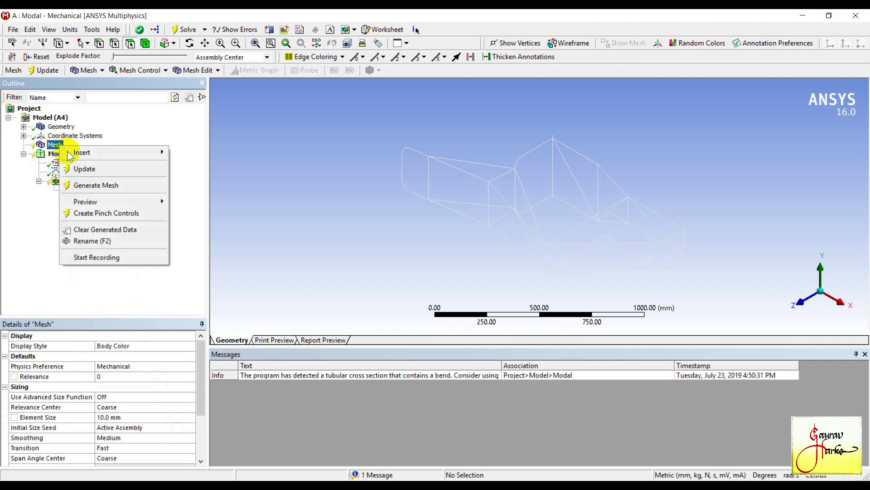
pyautogui.click(92, 186)
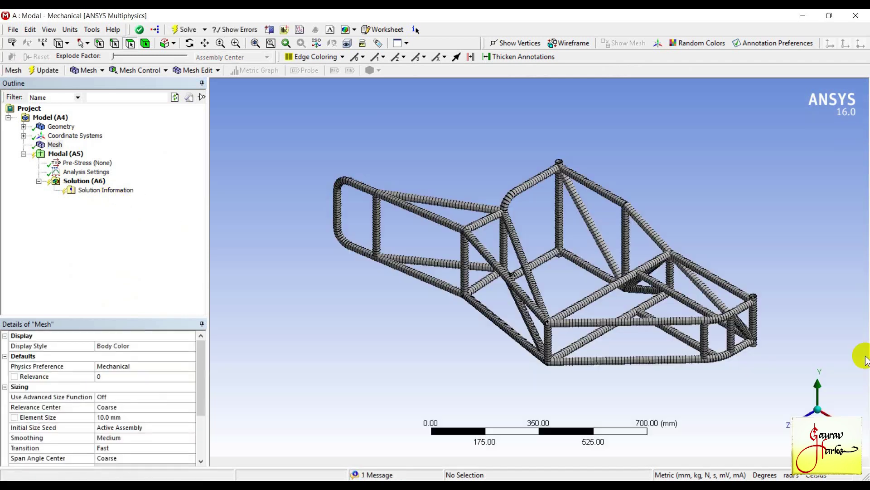
# Step: Add a fixed support to the modal analysis and scope it to the lower cross edge beneath the frame's tail section
pyautogui.click(864, 354)
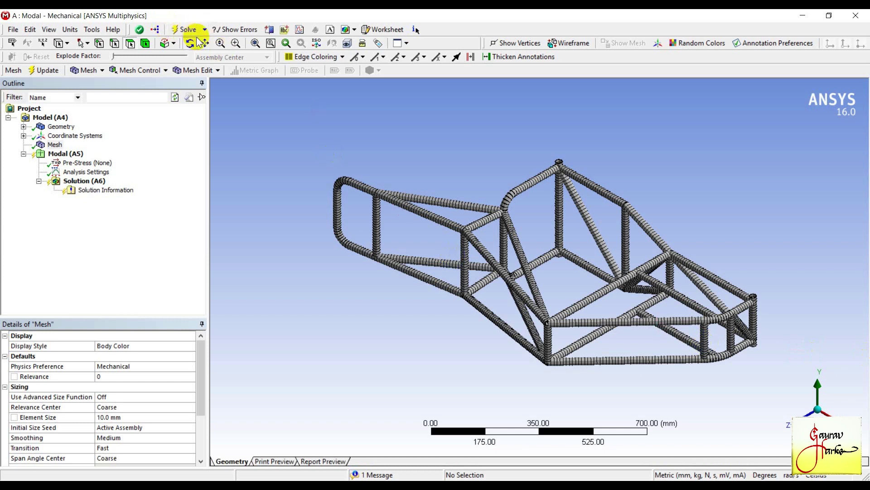
pyautogui.moveTo(331, 306); pyautogui.dragTo(451, 288, button='middle')
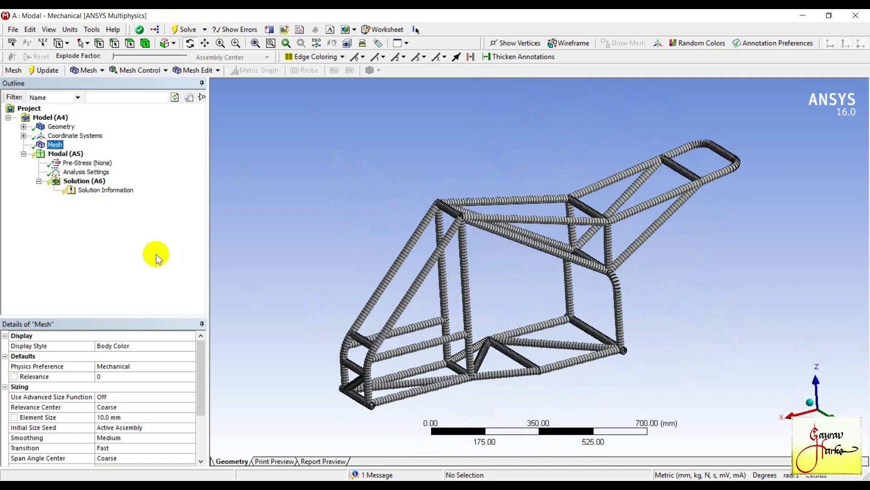
pyautogui.click(73, 154)
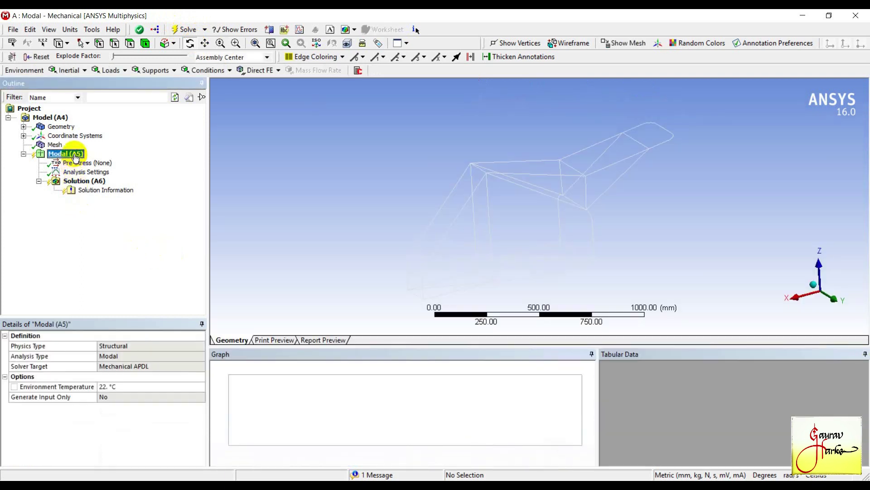
pyautogui.rightClick(74, 157)
pyautogui.moveTo(126, 161)
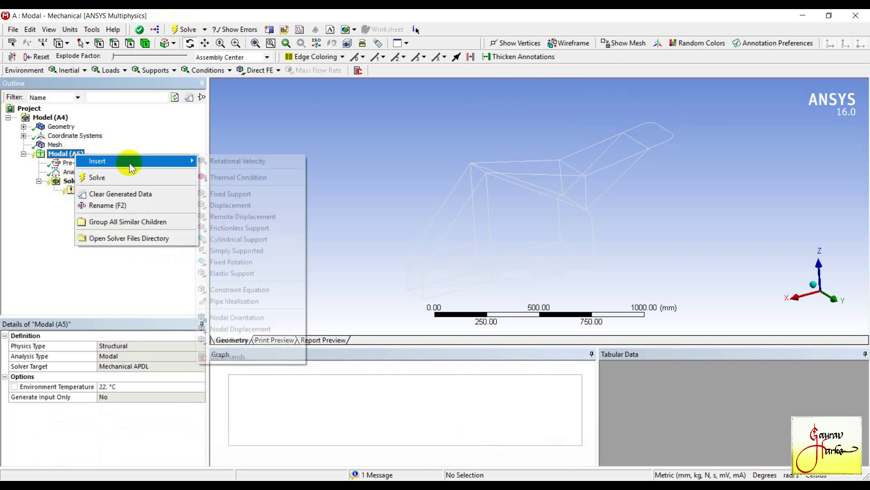
pyautogui.click(233, 194)
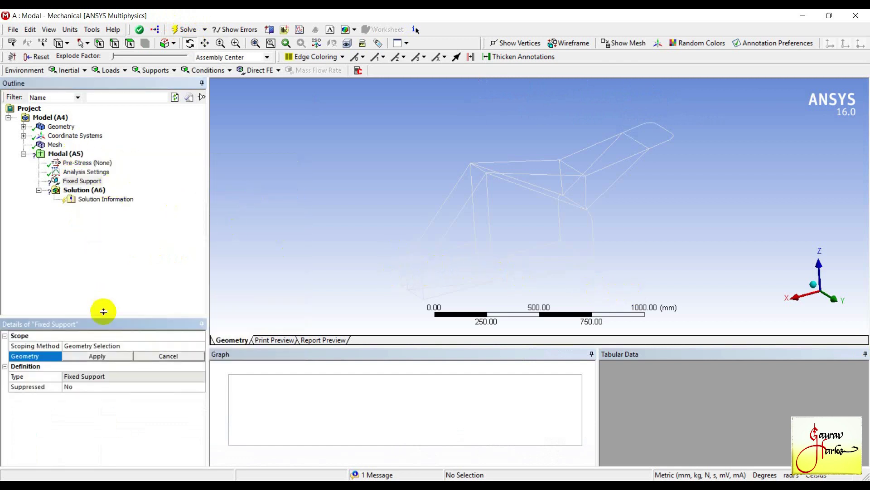
pyautogui.click(114, 43)
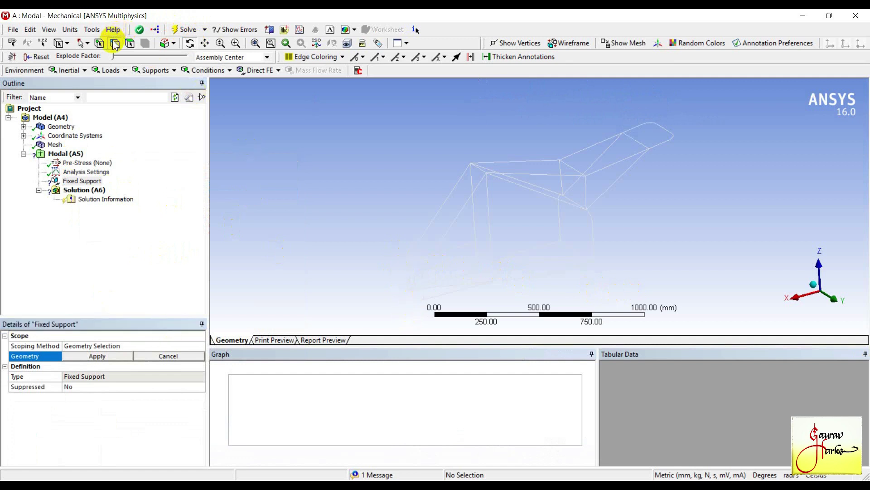
pyautogui.click(415, 297)
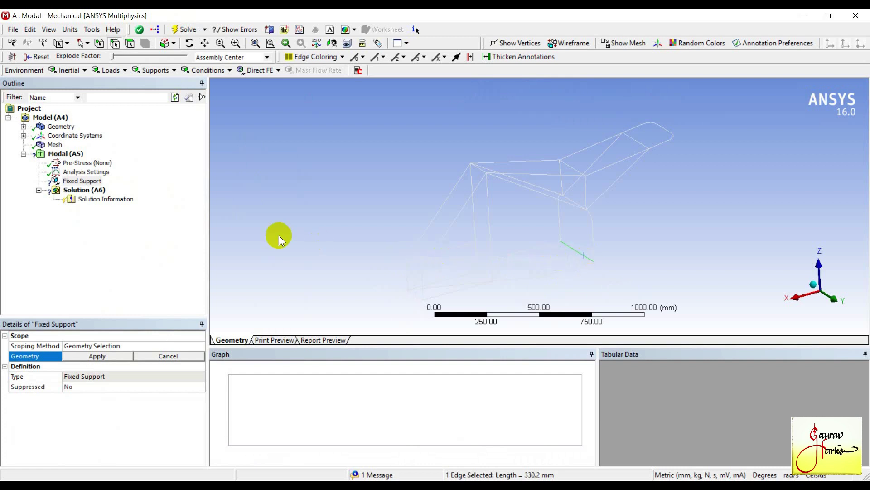
pyautogui.click(112, 357)
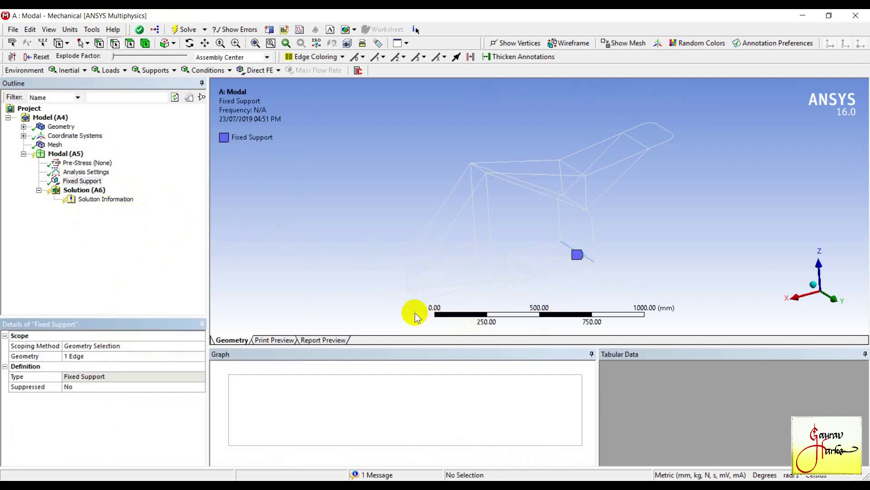
# Step: Rescope the fixed support to two edges: the short lower cross edge at the nose and the lower cross edge beneath the tail
pyautogui.click(411, 296)
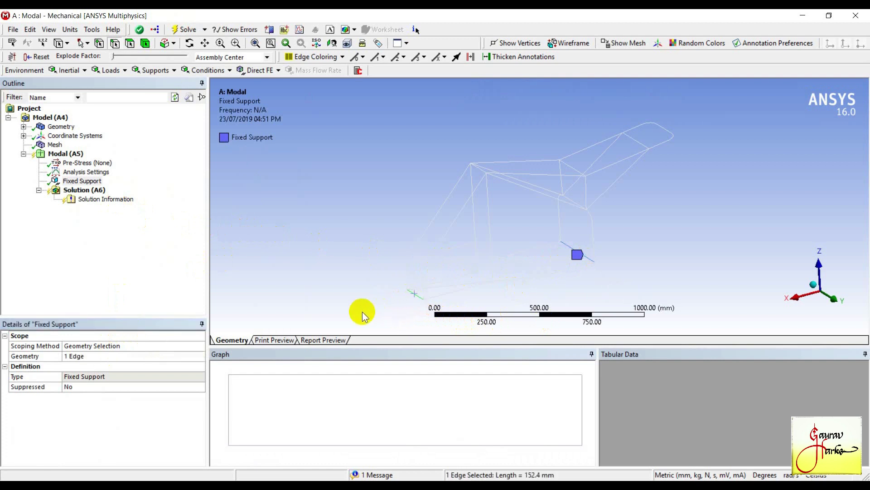
pyautogui.click(138, 357)
pyautogui.click(132, 356)
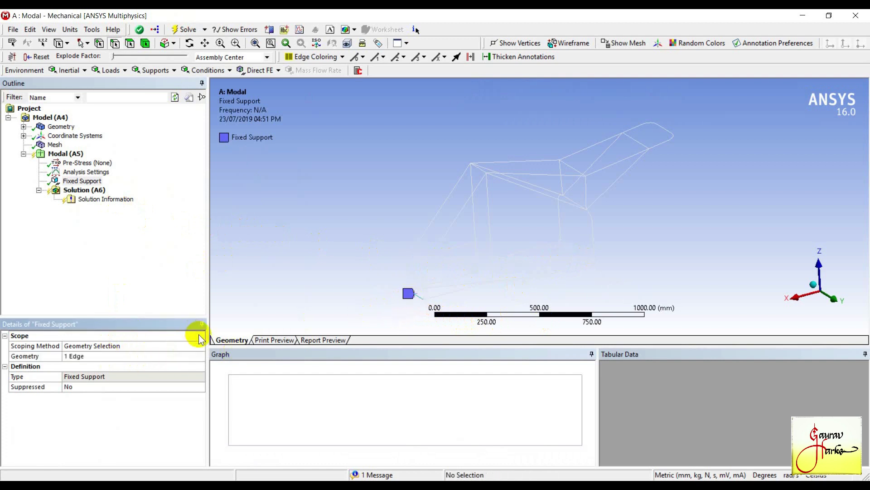
pyautogui.click(131, 356)
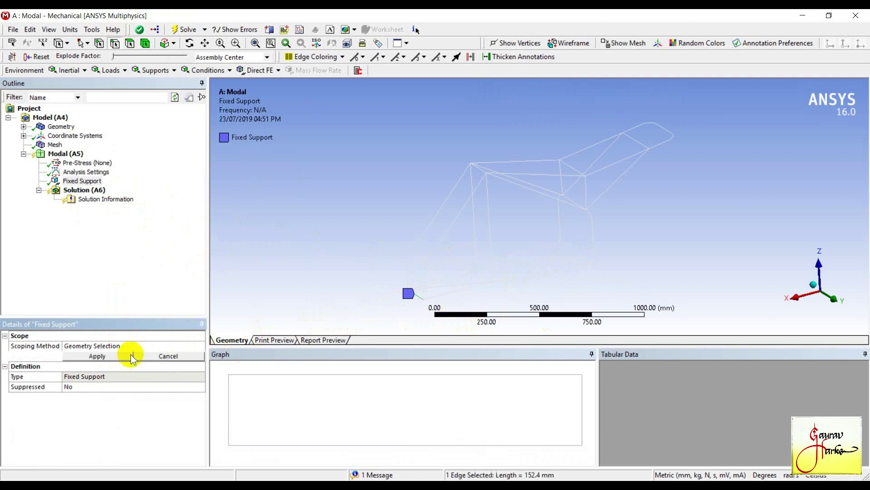
pyautogui.keyDown('ctrl'); pyautogui.click(581, 250); pyautogui.keyUp('ctrl')
pyautogui.click(102, 355)
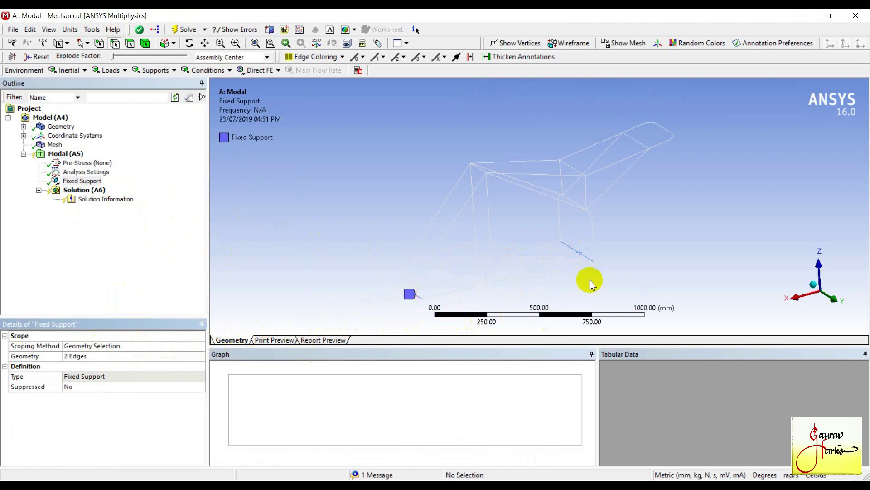
pyautogui.click(124, 282)
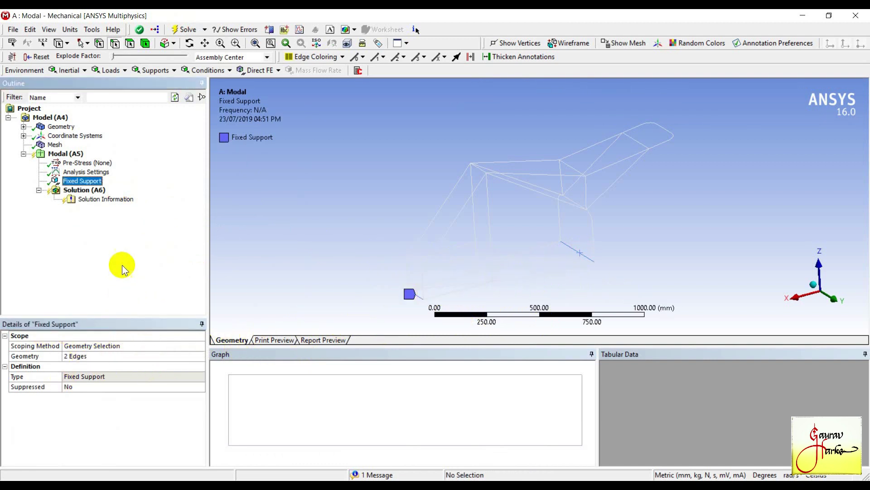
# Step: Set the maximum number of modes to find to 10 in the analysis settings
pyautogui.click(97, 172)
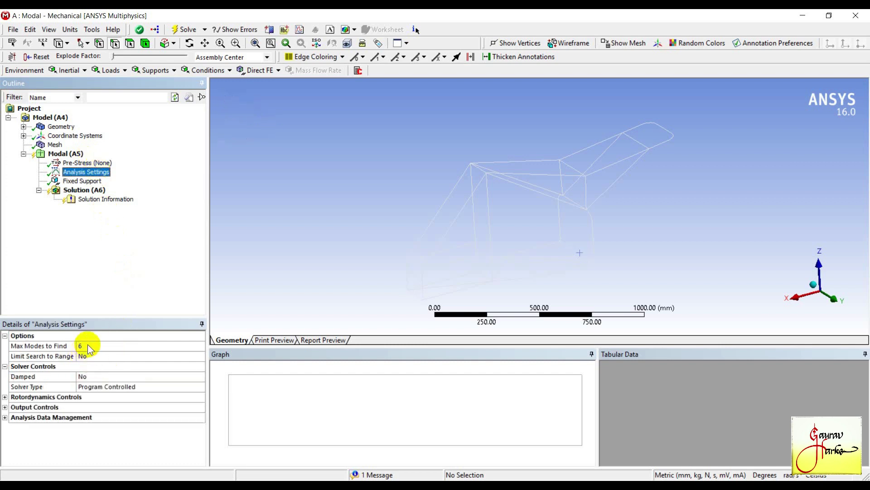
pyautogui.click(90, 348)
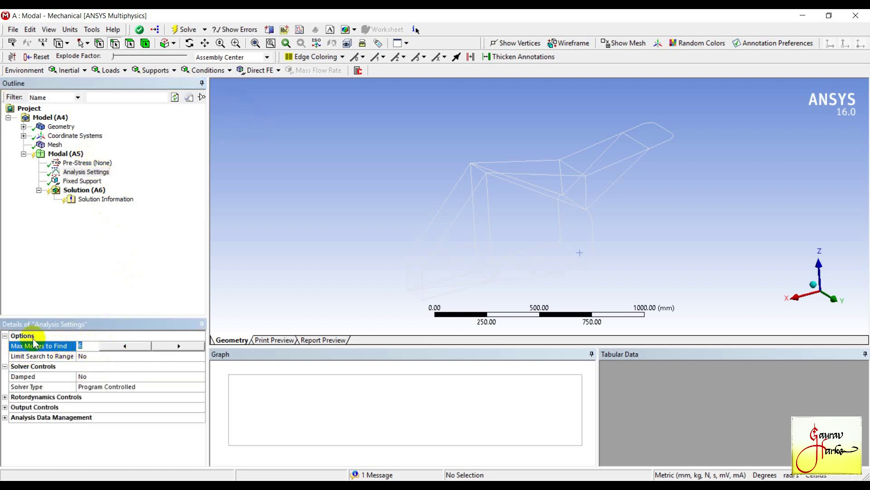
pyautogui.click(169, 345)
pyautogui.click(170, 347)
pyautogui.click(184, 347)
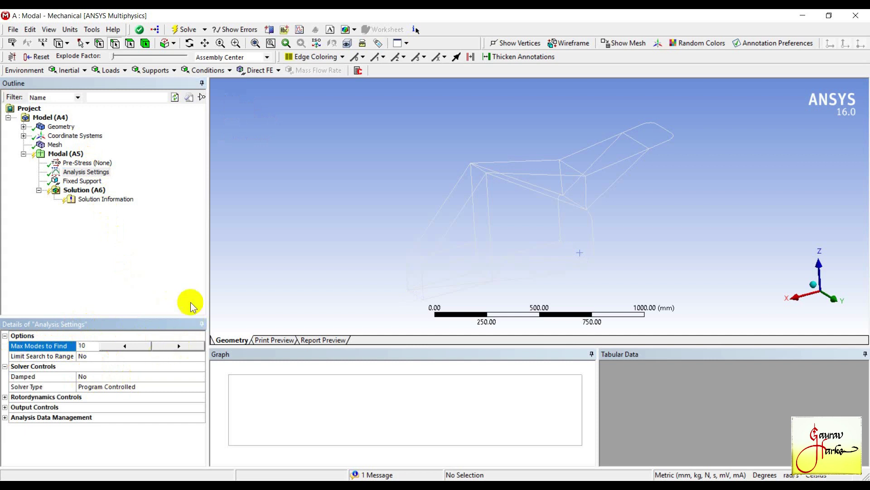
pyautogui.click(195, 294)
# Step: Insert a Total Deformation result for all bodies under the modal solution
pyautogui.click(83, 190)
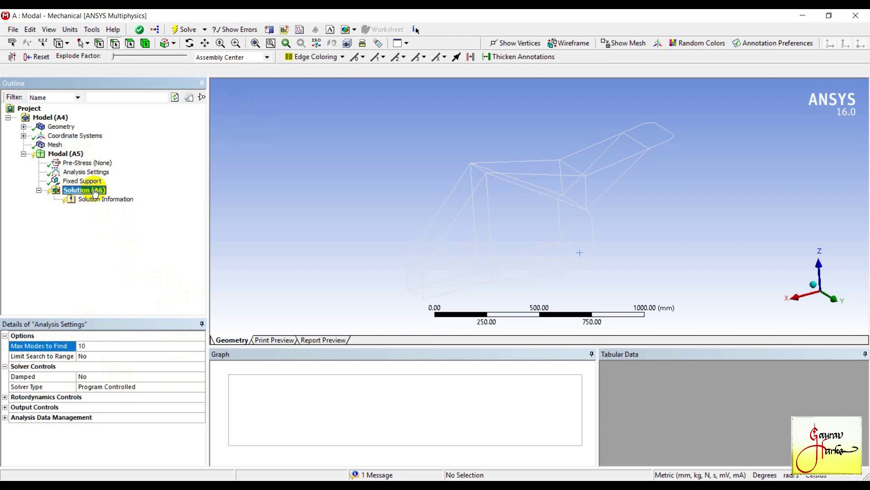
pyautogui.rightClick(95, 193)
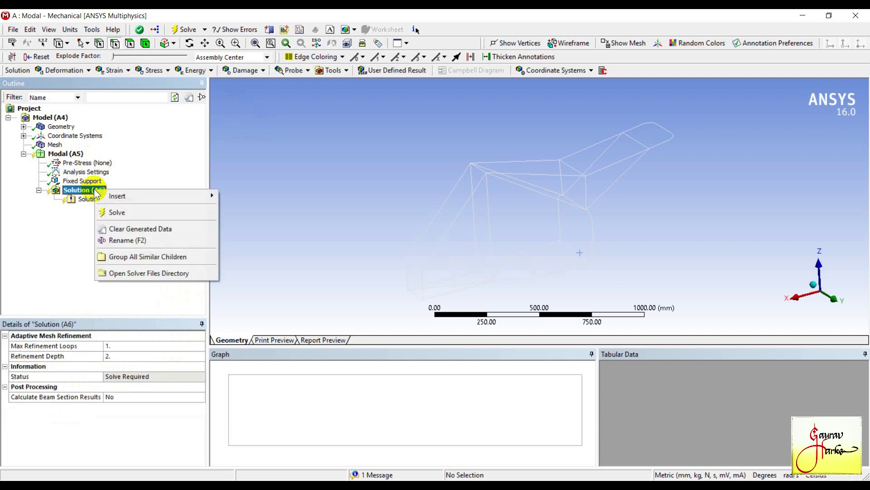
pyautogui.moveTo(109, 195)
pyautogui.moveTo(253, 197)
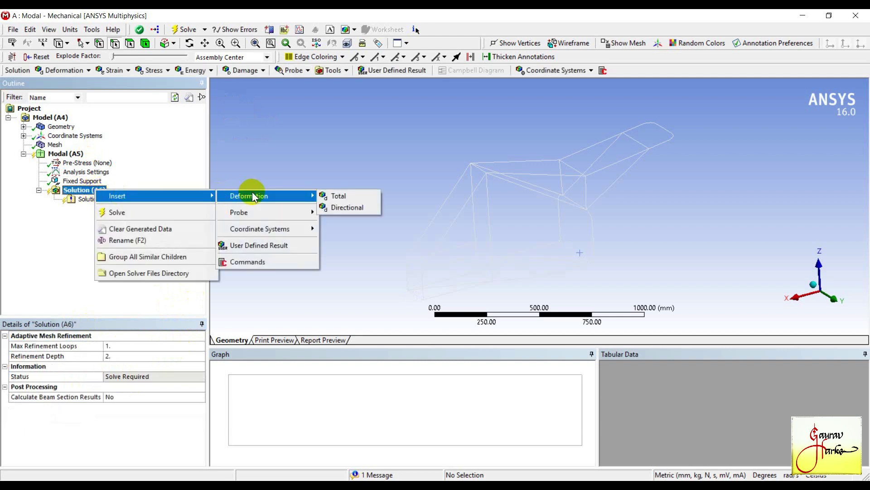
pyautogui.click(327, 196)
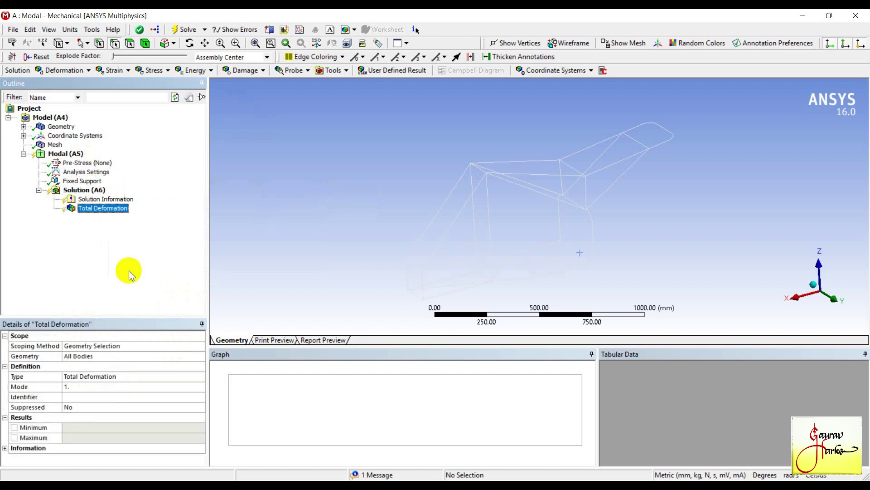
# Step: Solve the modal analysis and bring up the graph of mode frequencies in place of the messages
pyautogui.click(96, 193)
pyautogui.click(179, 32)
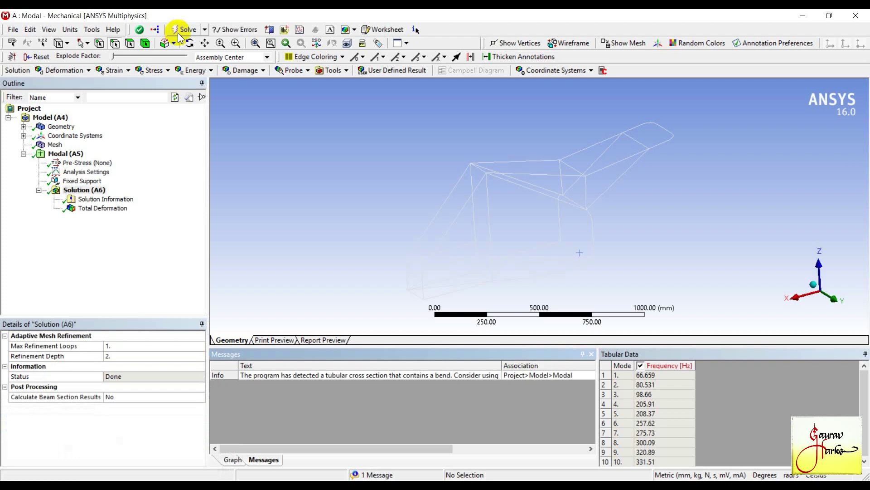
pyautogui.click(592, 354)
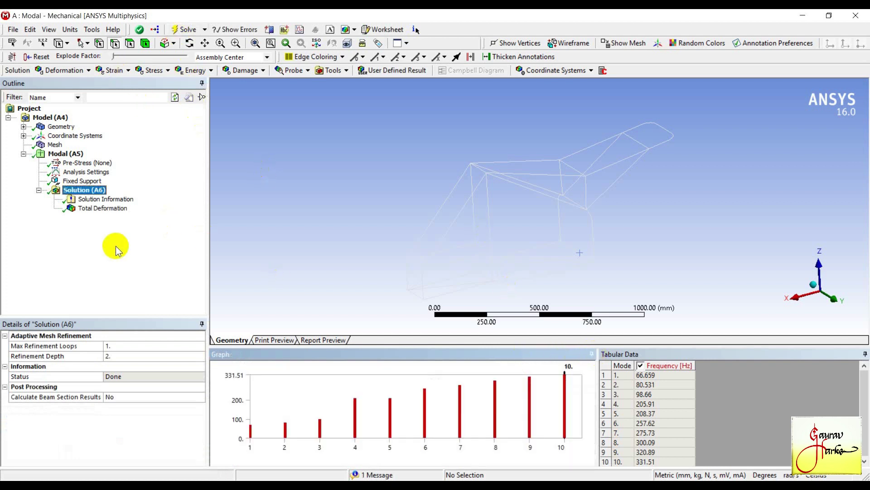
# Step: Display the Total Deformation result for mode 1, play its animation and stop it
pyautogui.click(102, 208)
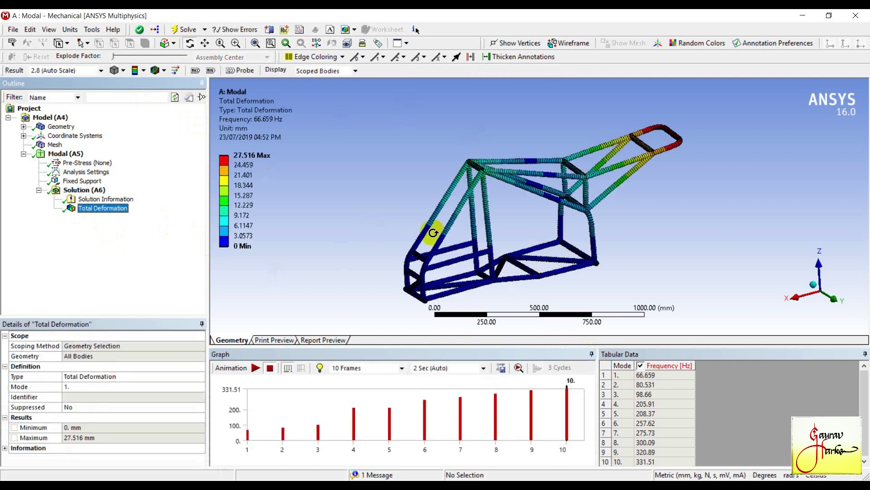
pyautogui.click(256, 368)
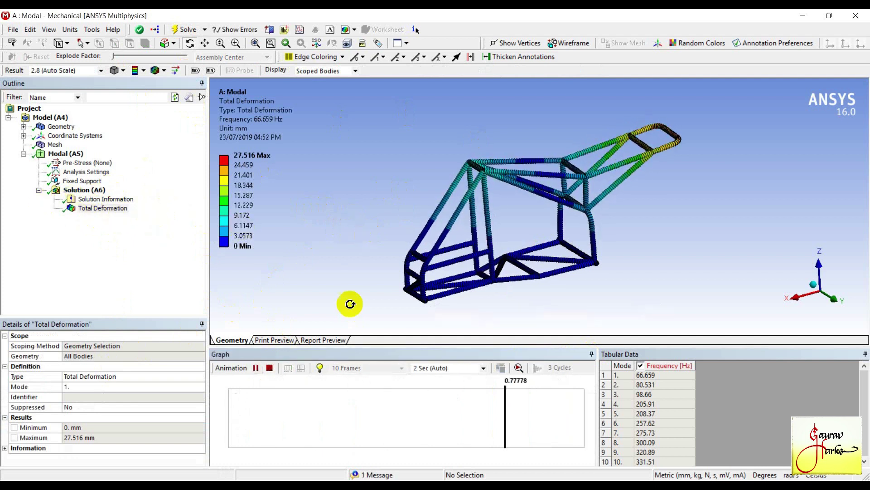
pyautogui.click(284, 403)
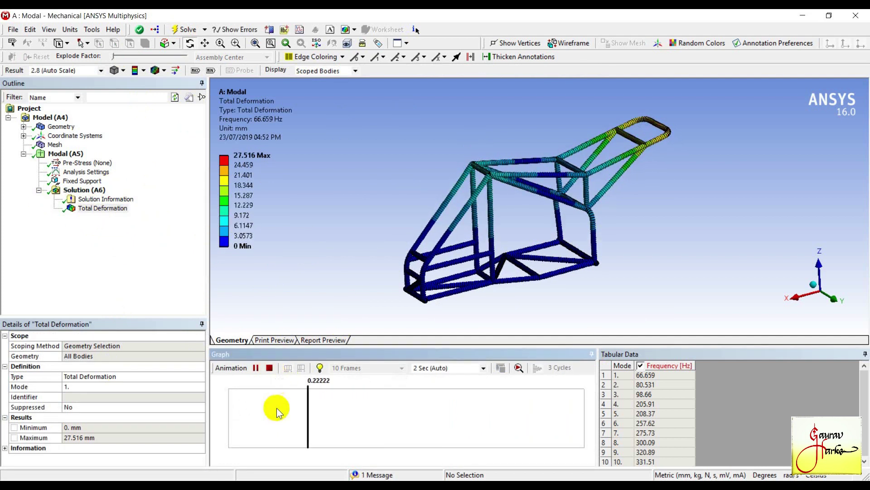
pyautogui.click(274, 371)
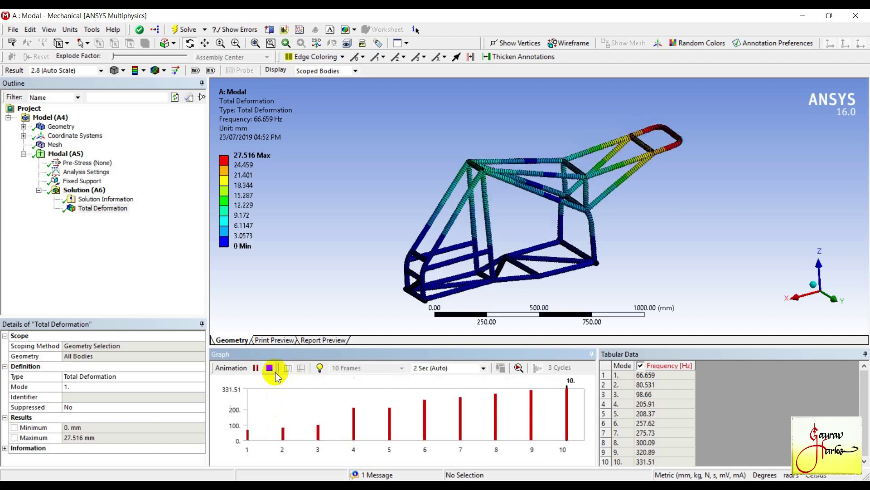
# Step: Create mode shape results for all modes in the frequency graph and evaluate the new deformation results
pyautogui.click(281, 402)
pyautogui.rightClick(284, 404)
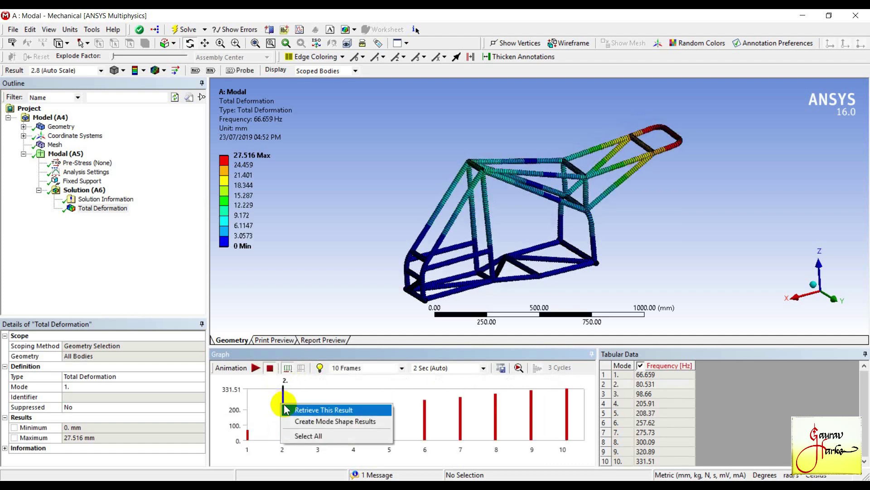
pyautogui.click(307, 435)
pyautogui.rightClick(297, 401)
pyautogui.click(309, 403)
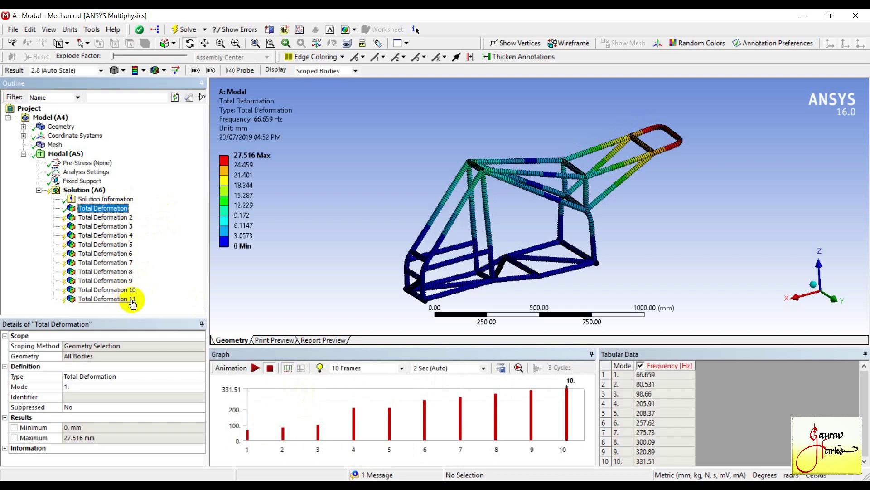
pyautogui.click(84, 189)
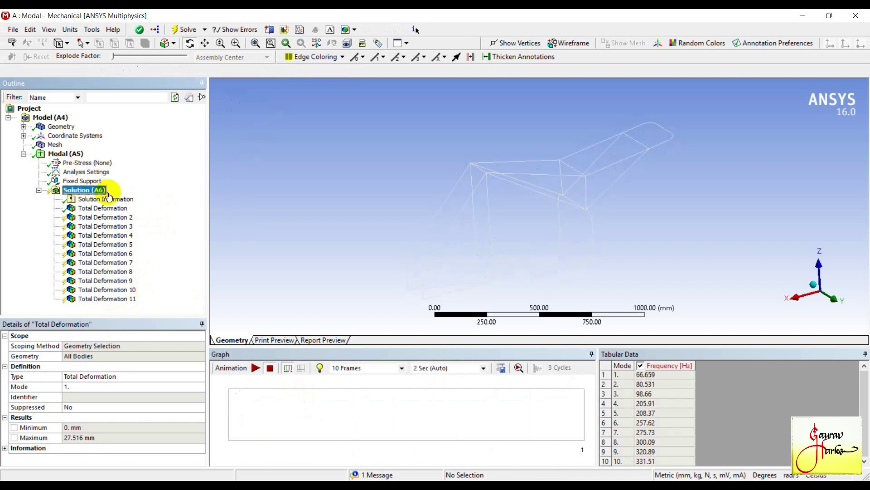
pyautogui.click(187, 29)
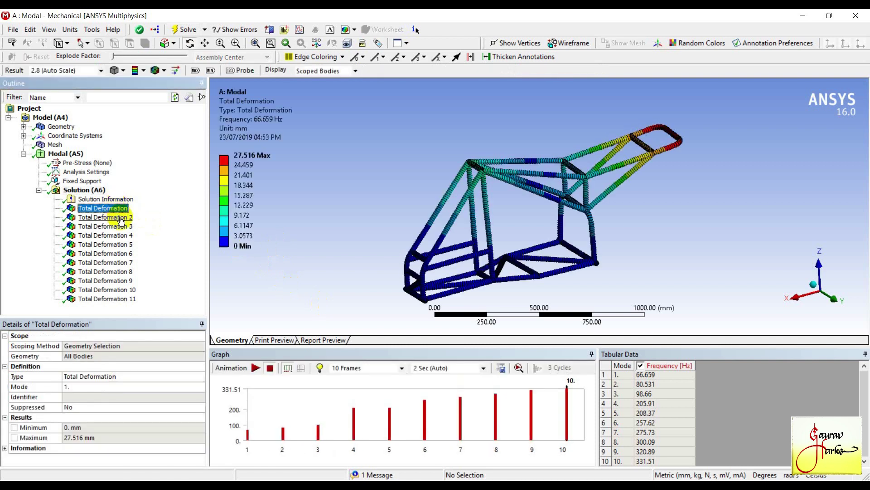
# Step: Review the mode shapes of Total Deformation 2 to 5 and start the animation of Total Deformation 5
pyautogui.click(121, 219)
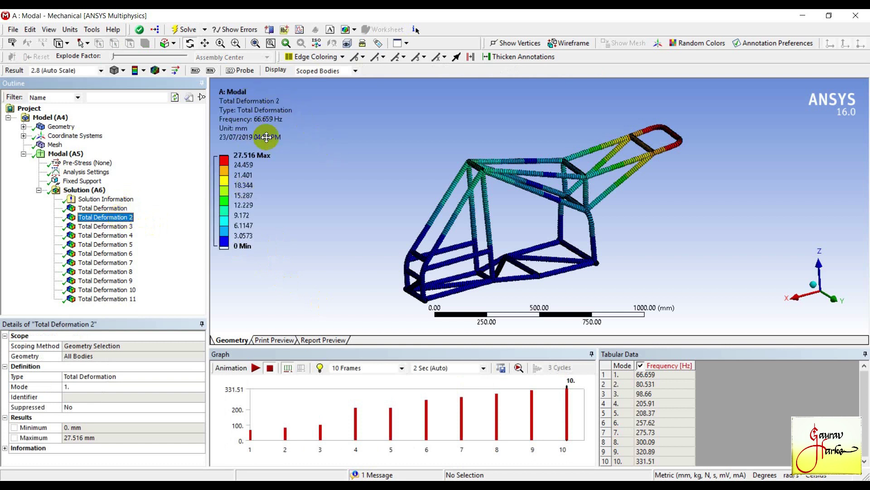
pyautogui.click(130, 228)
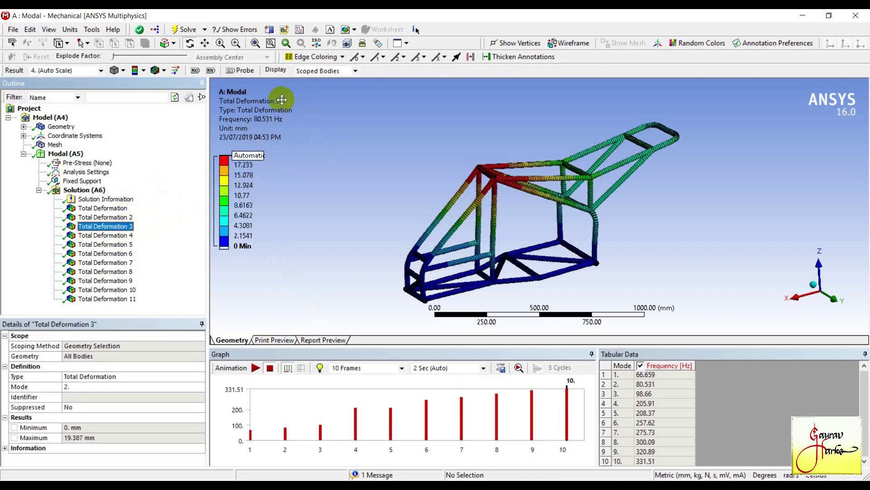
pyautogui.click(130, 237)
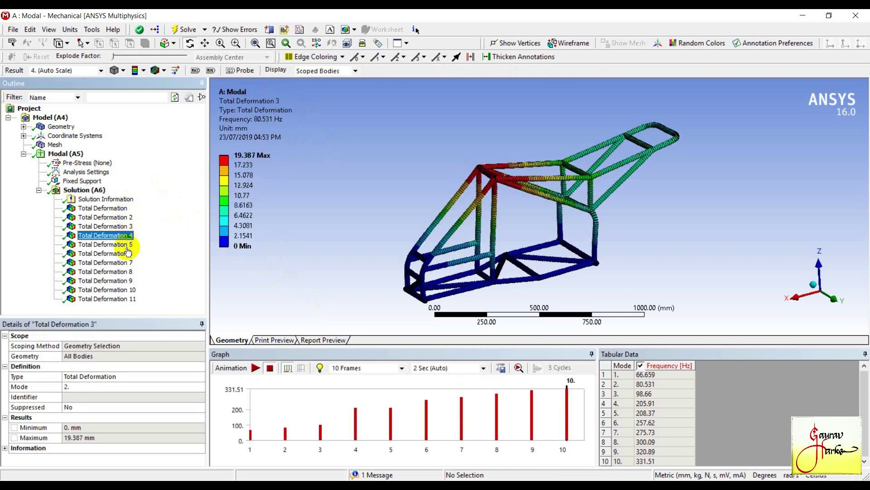
pyautogui.click(129, 250)
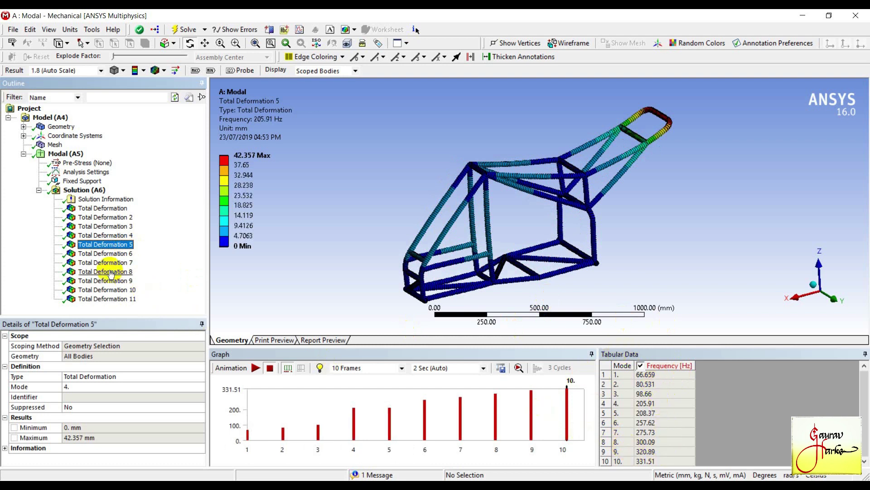
pyautogui.click(256, 368)
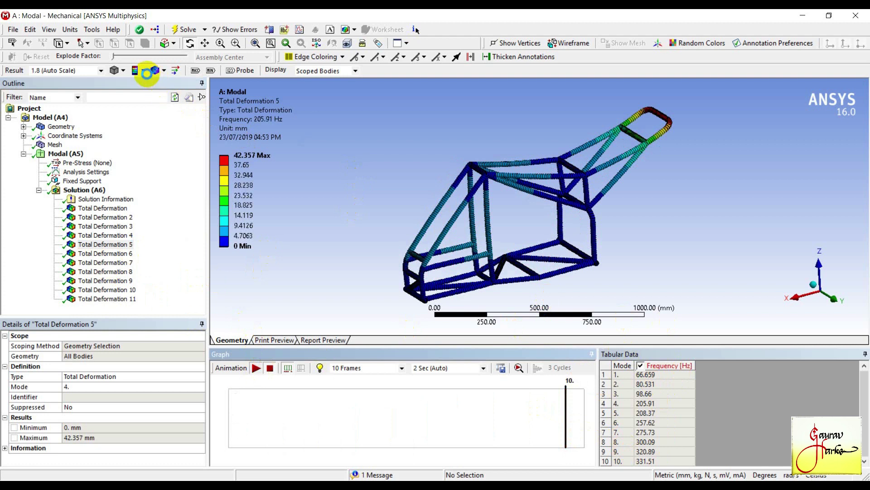
# Step: Show Total Deformation 5 with smooth contours and without element outlines, and play its animation
pyautogui.click(163, 71)
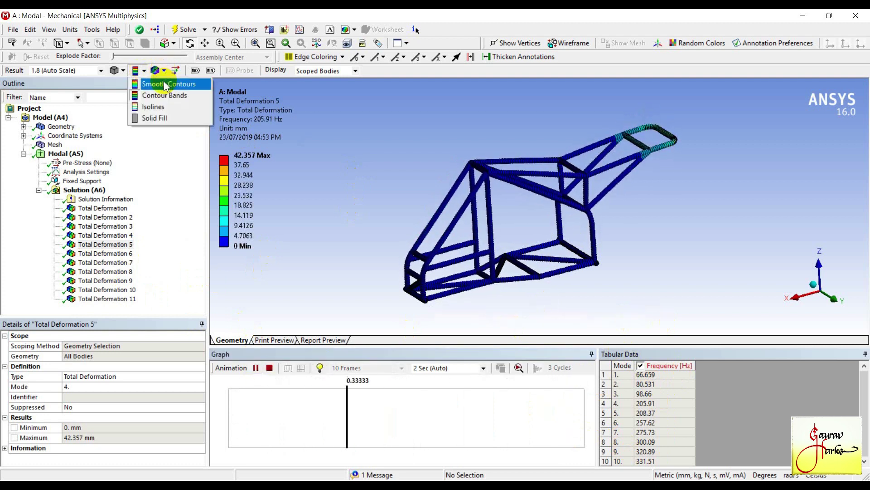
pyautogui.click(165, 84)
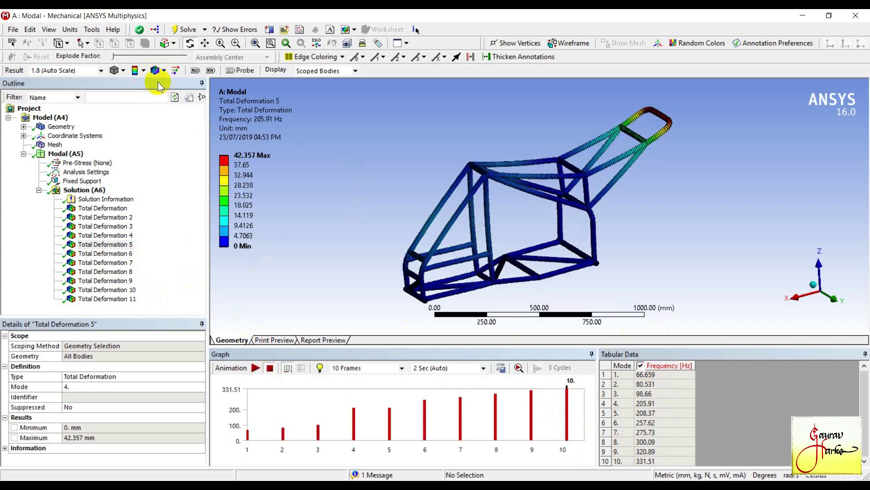
pyautogui.click(163, 70)
pyautogui.click(166, 85)
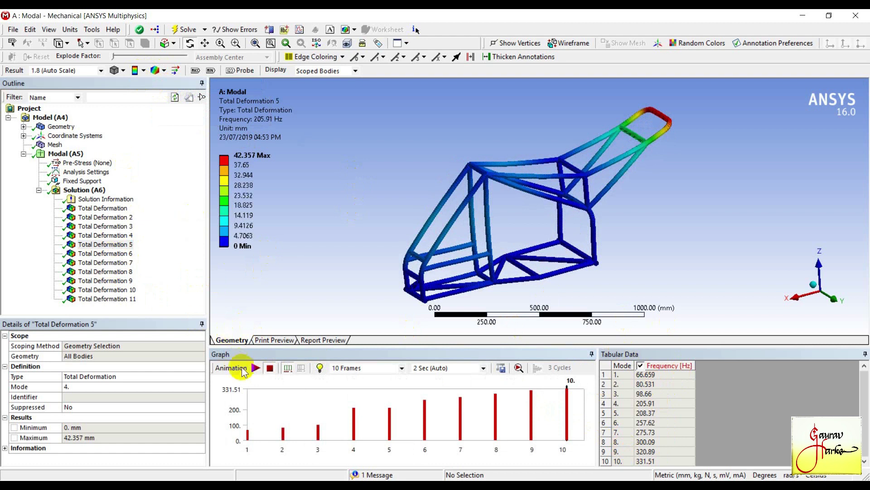
pyautogui.click(255, 368)
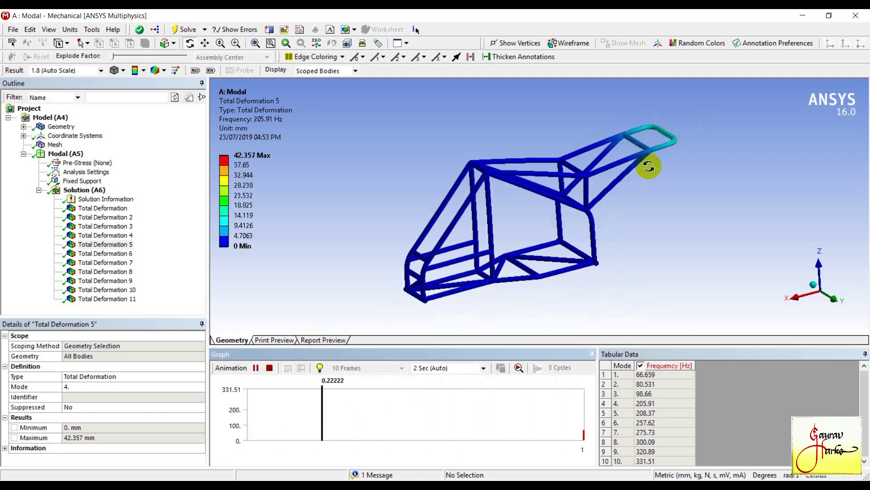
# Step: Animate Total Deformation 6 and reduce its deformation display scale to 2.3 (0.5x Auto)
pyautogui.click(116, 253)
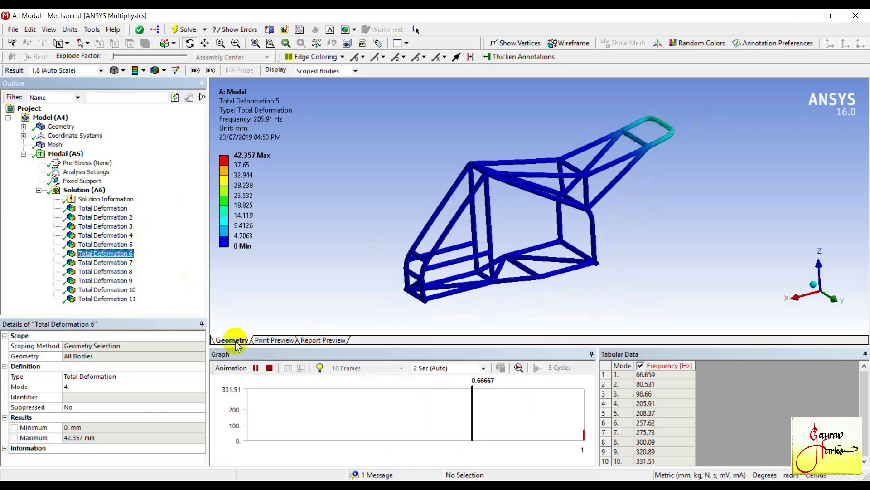
pyautogui.click(255, 368)
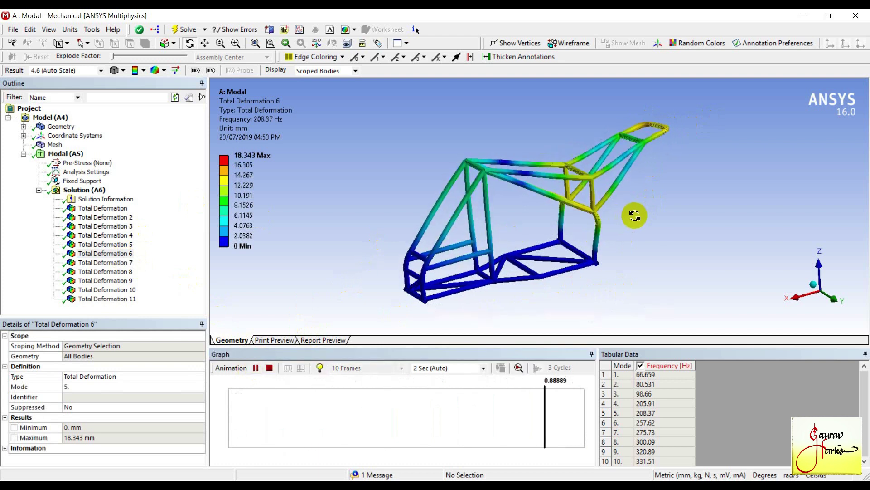
pyautogui.click(100, 70)
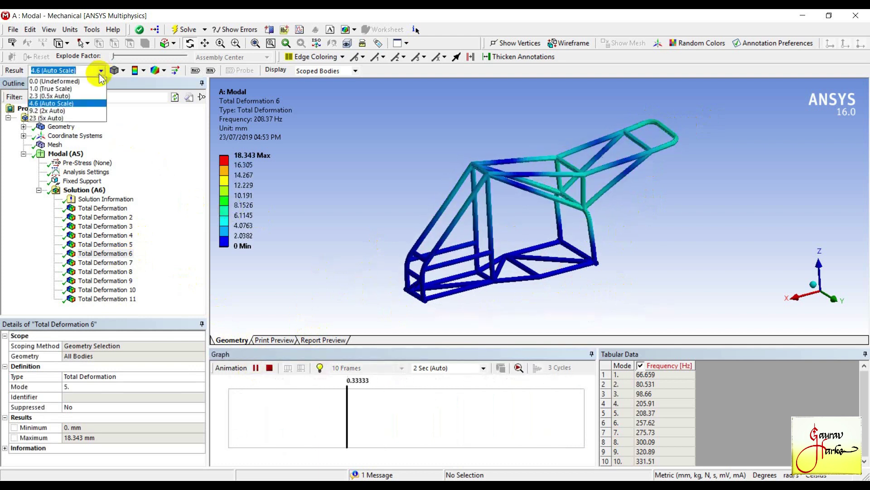
pyautogui.click(135, 97)
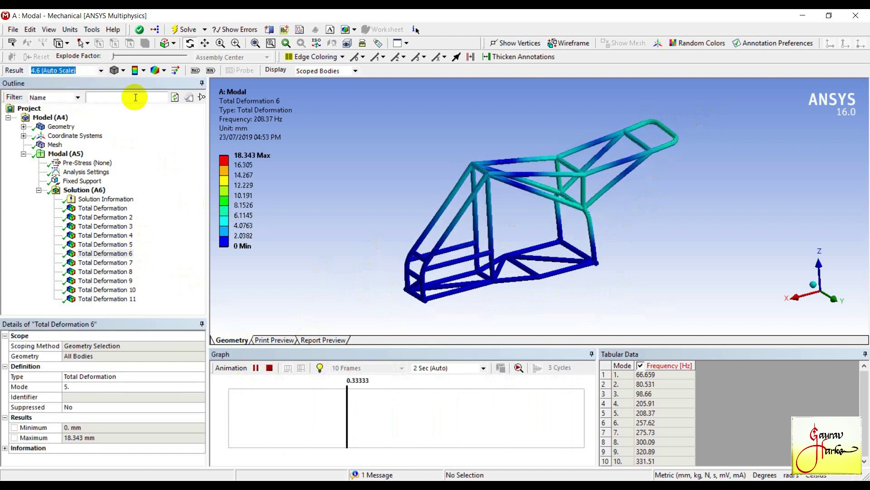
pyautogui.press('Up')
pyautogui.click(256, 368)
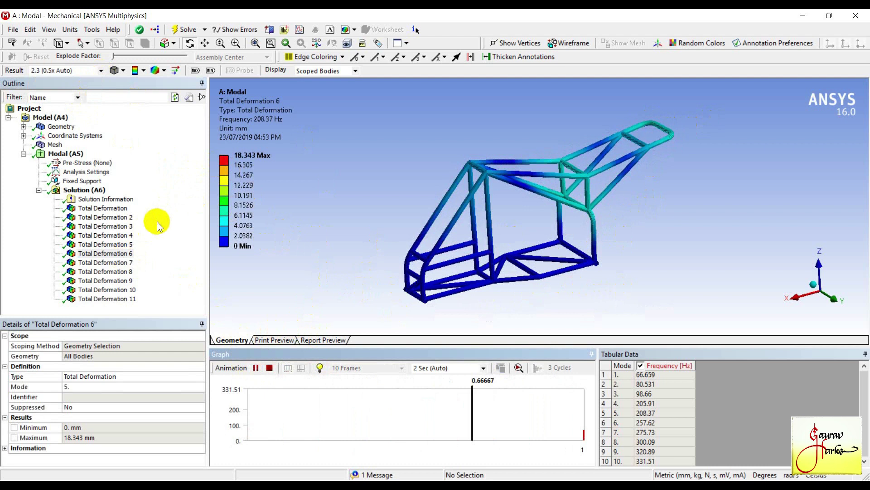
# Step: Animate Total Deformation 7 with the deformation display scale set to 1.0 (True Scale)
pyautogui.click(104, 262)
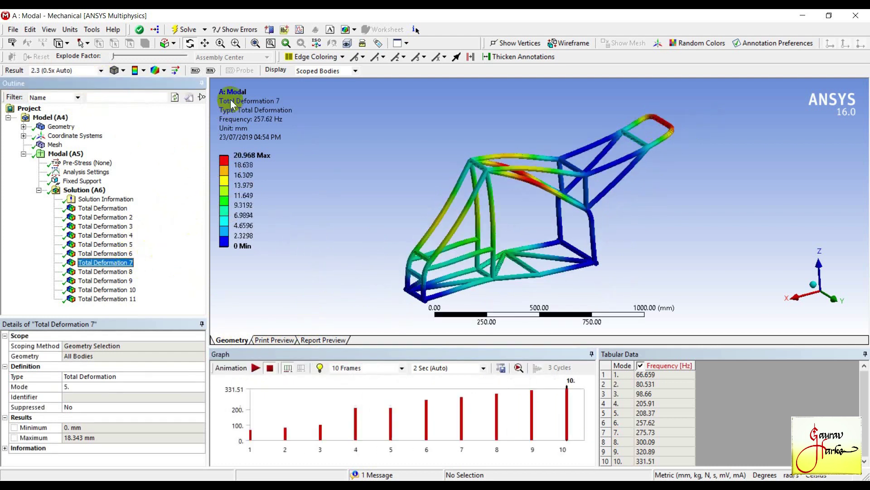
pyautogui.click(254, 368)
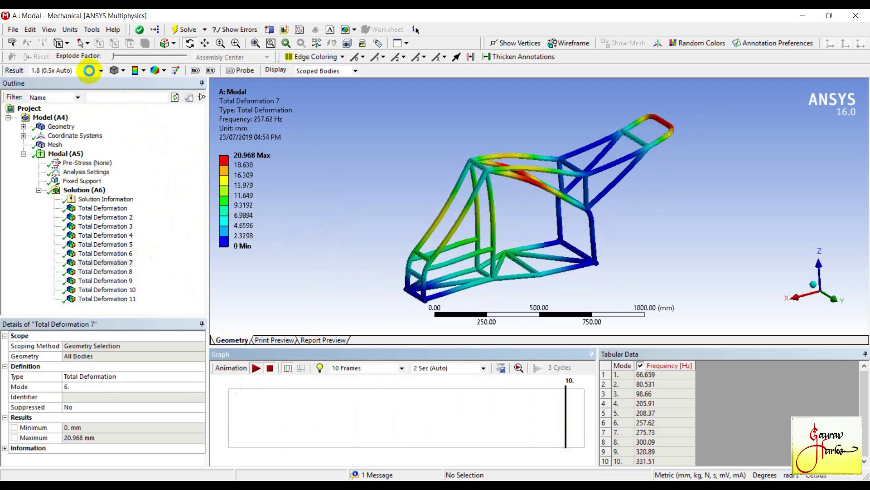
pyautogui.click(99, 71)
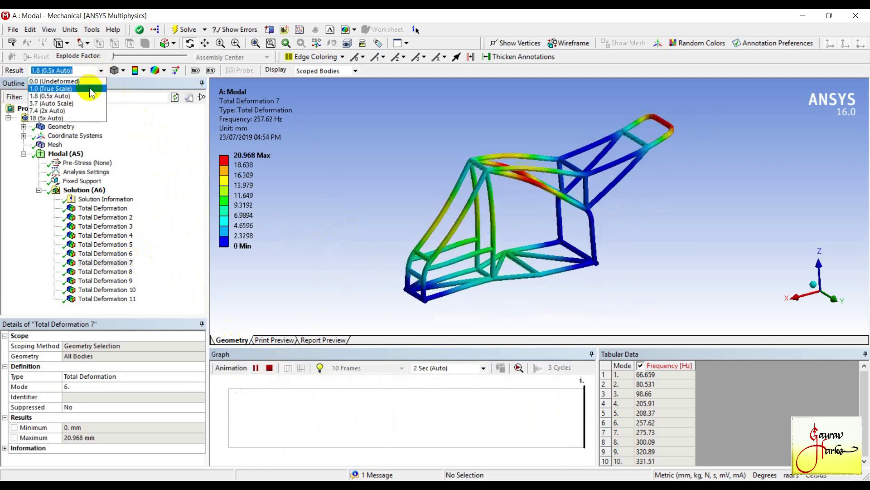
pyautogui.click(89, 88)
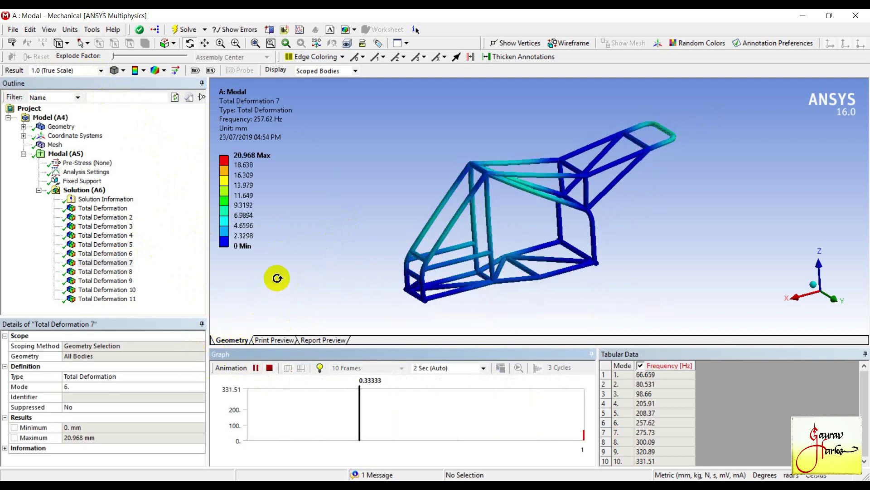
pyautogui.moveTo(394, 280); pyautogui.dragTo(511, 164)
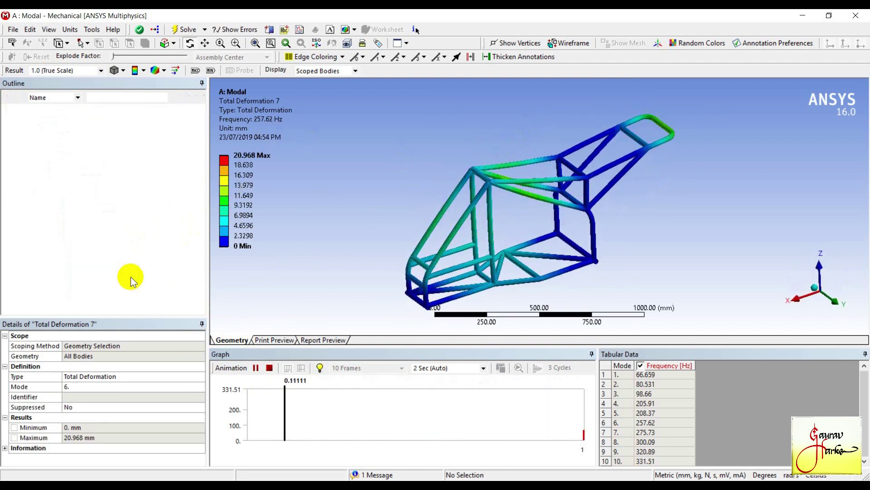
# Step: Play the animation of Total Deformation 8 and stop it
pyautogui.click(130, 273)
pyautogui.click(257, 368)
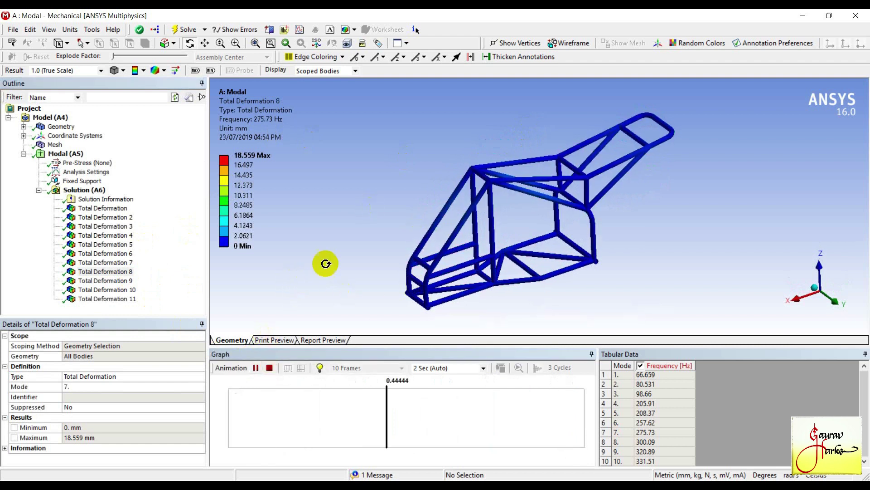
pyautogui.click(188, 272)
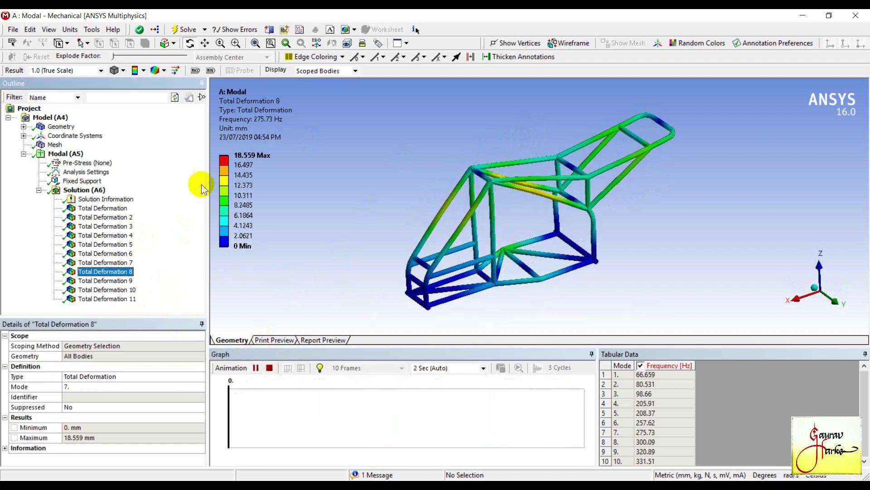
pyautogui.click(265, 369)
pyautogui.click(342, 235)
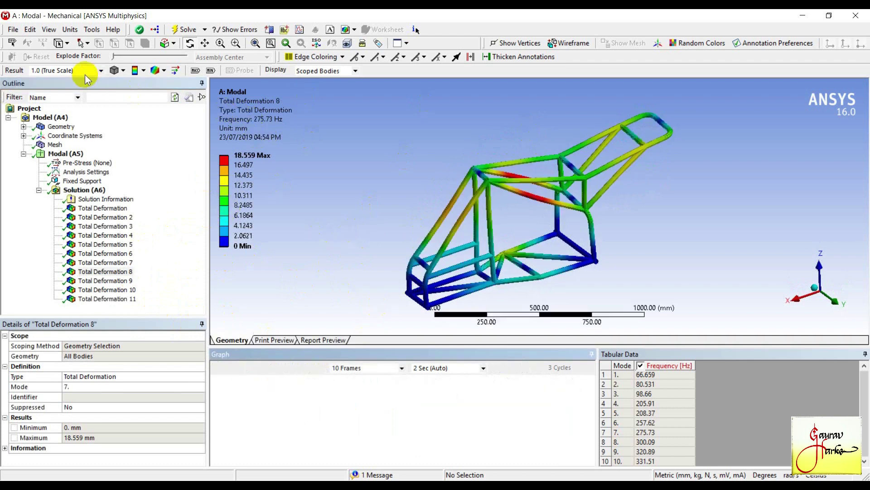
pyautogui.click(13, 29)
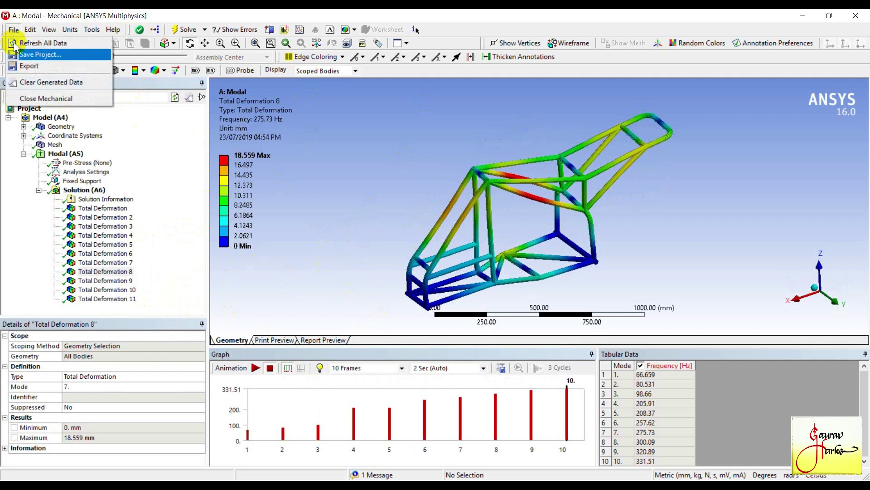
pyautogui.click(248, 235)
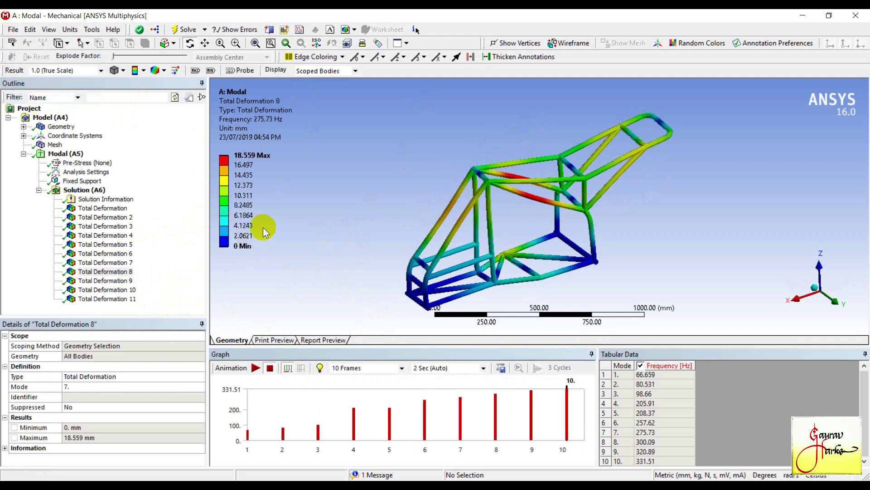
# Step: Switch to Workbench, add a Static Structural system sharing the Modal system's engineering data and geometry, and name it Frontal impact
pyautogui.hotkey('alt', 'Tab')
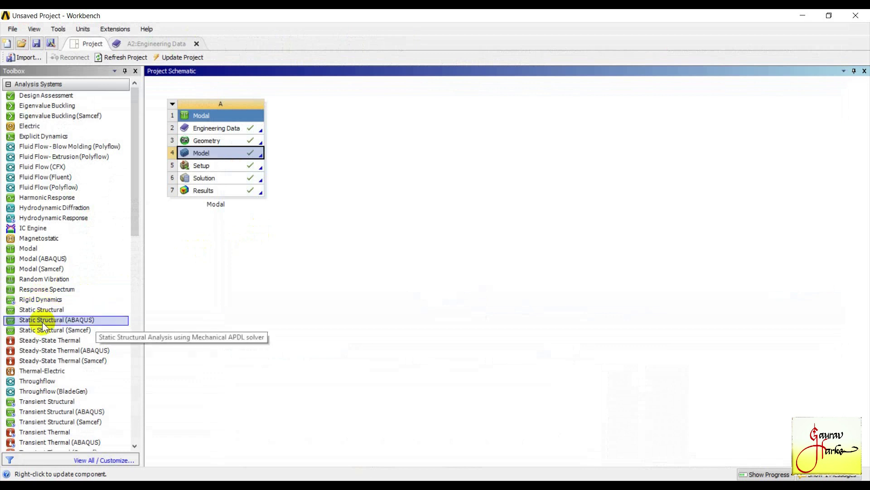
pyautogui.click(23, 309)
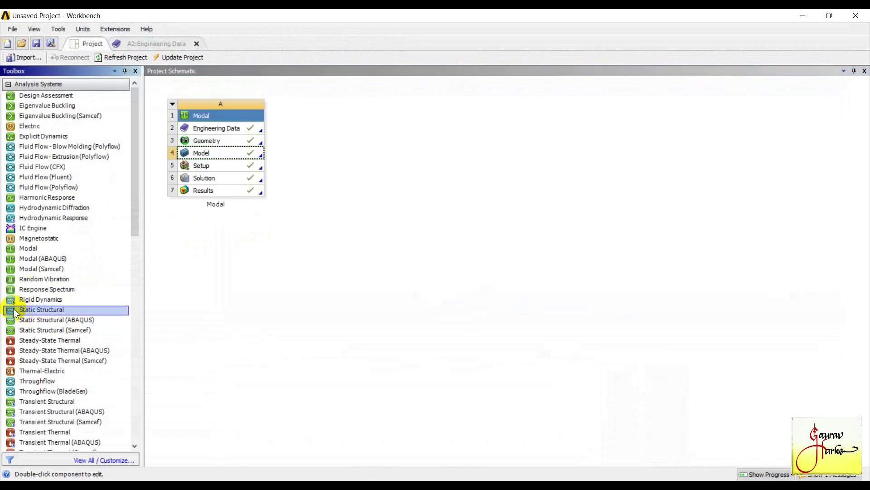
pyautogui.moveTo(16, 312); pyautogui.dragTo(232, 139)
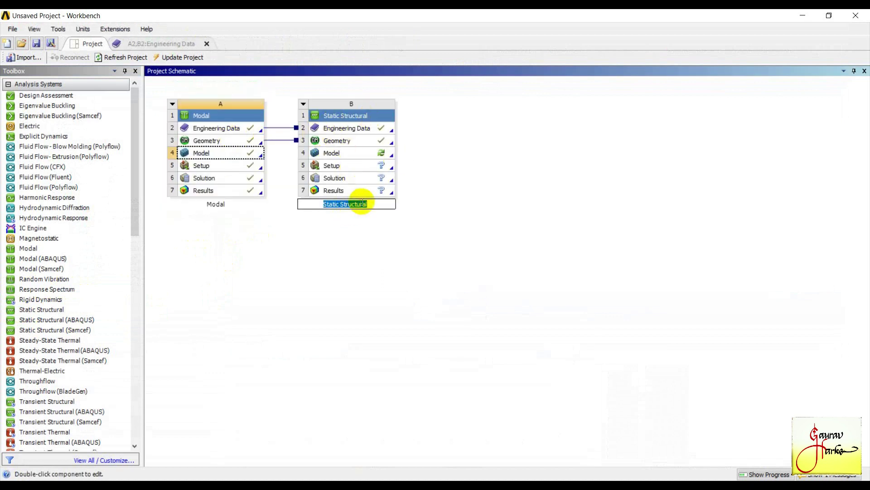
pyautogui.write('Fr')
pyautogui.click(396, 226)
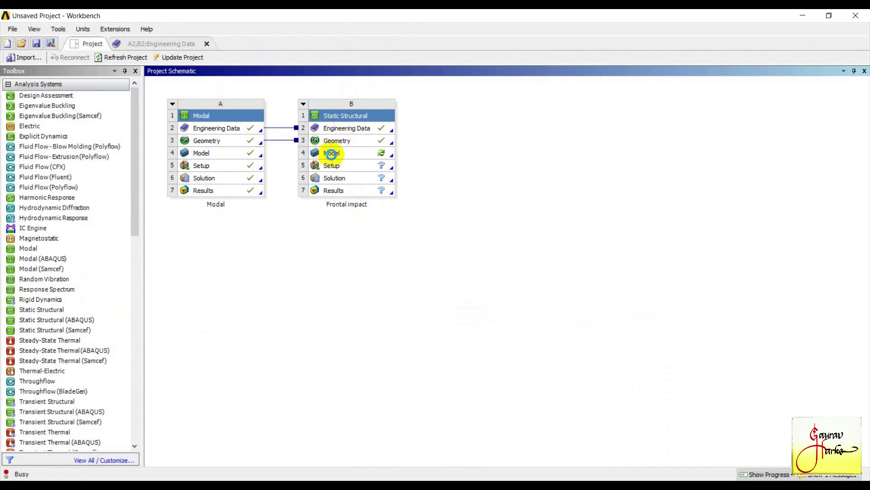
# Step: Open the model of the Frontal impact system and set the mesh element size to 10 mm
pyautogui.click(332, 156)
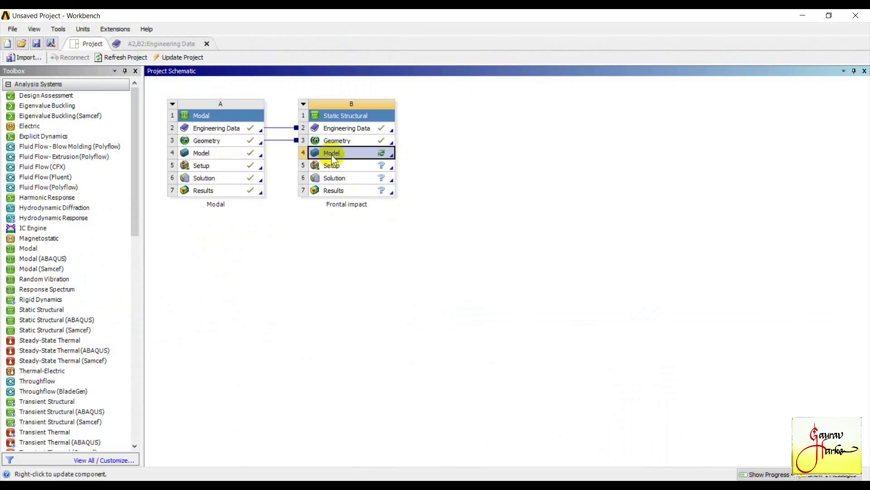
pyautogui.doubleClick(331, 154)
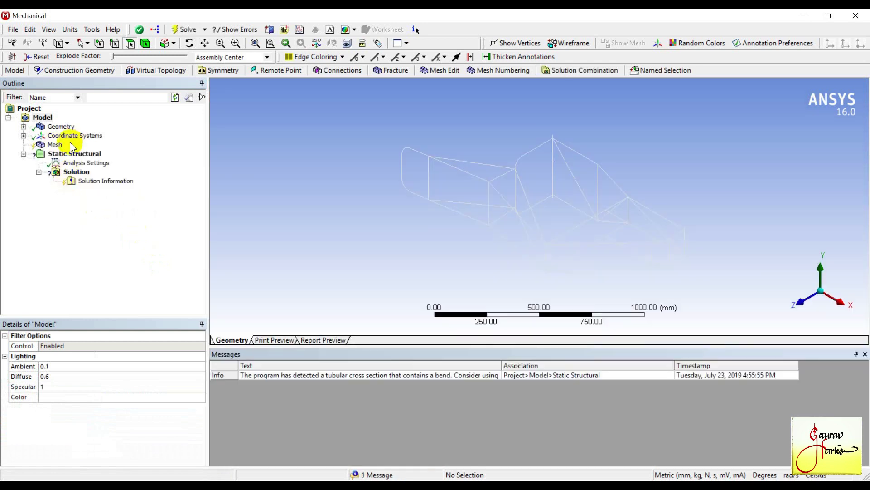
pyautogui.click(55, 146)
pyautogui.click(19, 388)
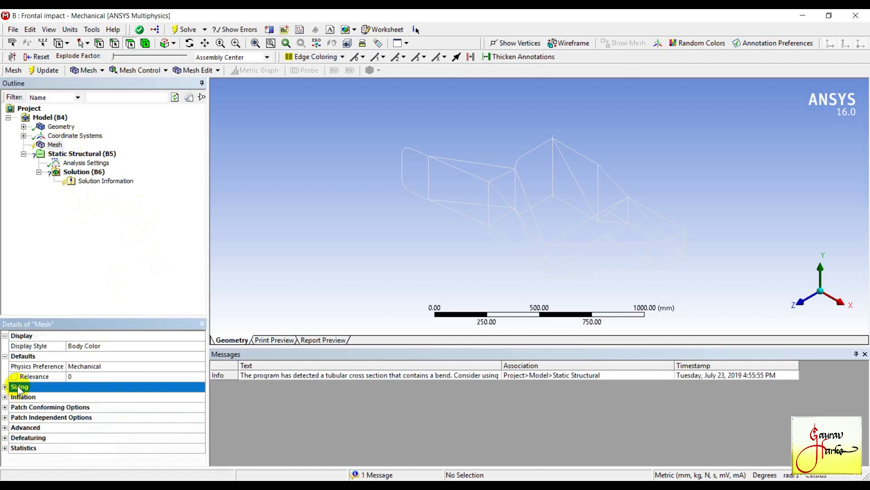
pyautogui.doubleClick(19, 388)
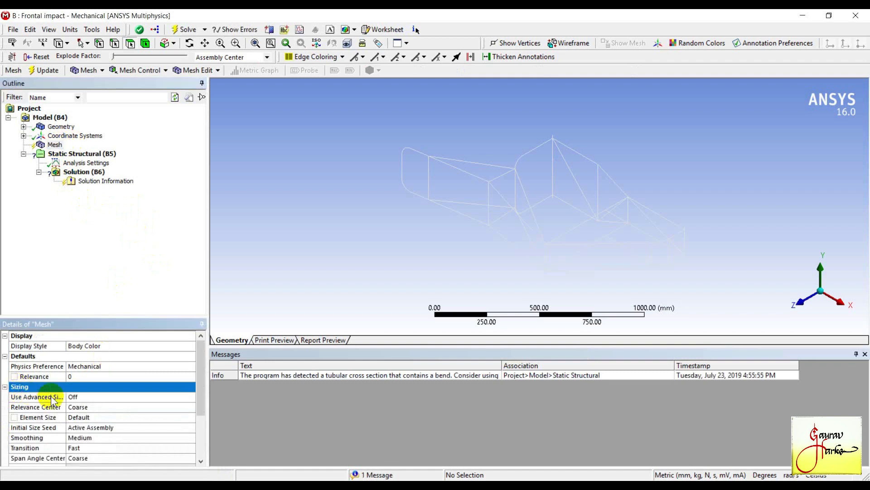
pyautogui.click(100, 418)
pyautogui.write('10')
pyautogui.press('Return')
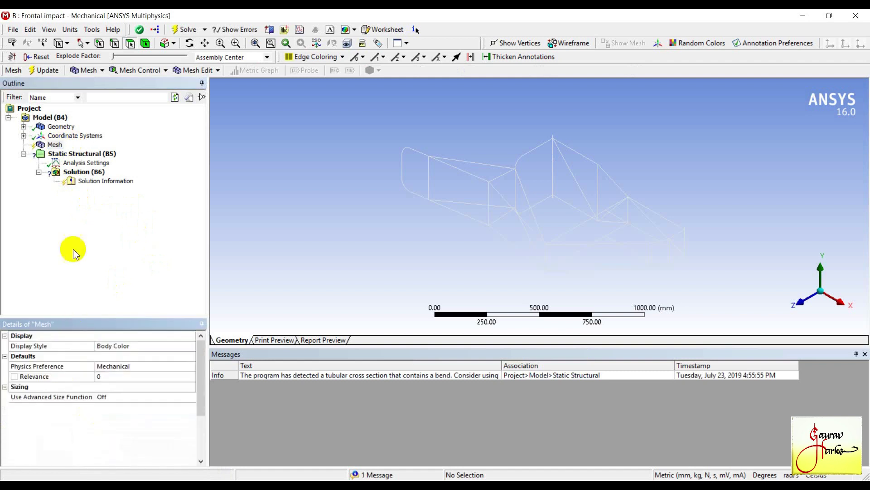
pyautogui.click(83, 247)
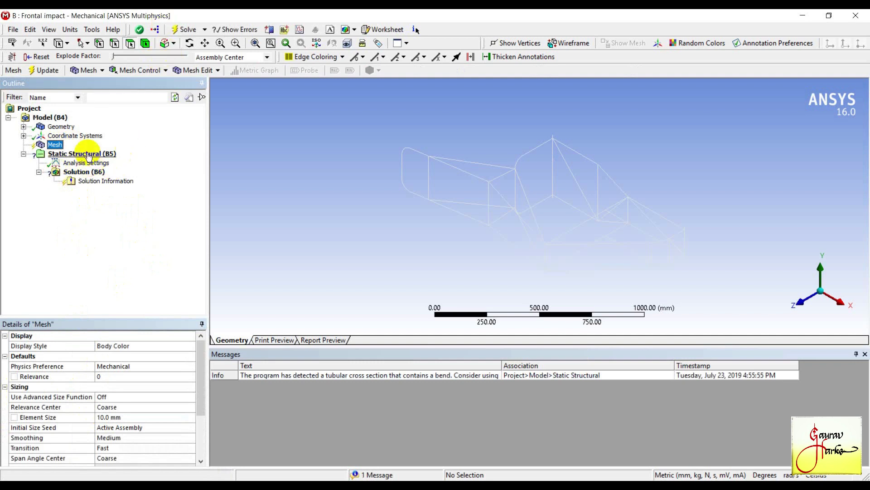
# Step: Run Solve to generate the frame mesh and close the messages pane
pyautogui.click(184, 30)
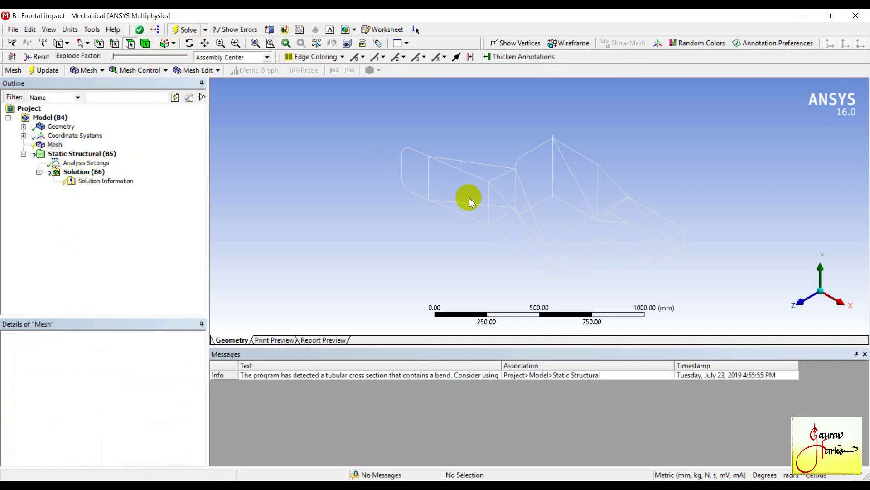
pyautogui.click(190, 43)
pyautogui.moveTo(465, 224); pyautogui.dragTo(648, 260)
pyautogui.click(856, 354)
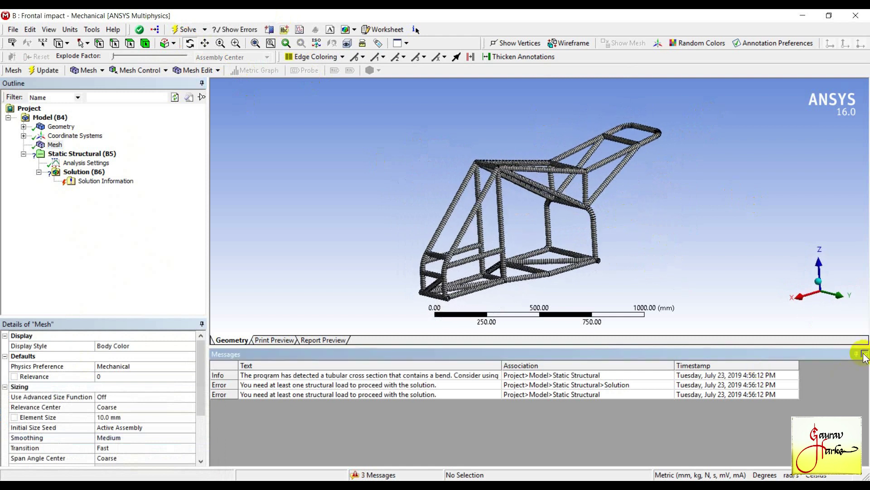
pyautogui.moveTo(608, 297); pyautogui.dragTo(562, 292)
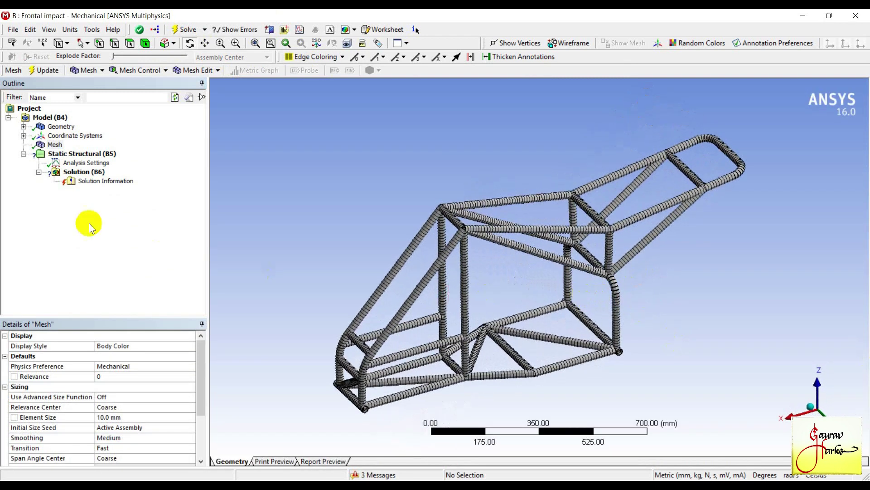
# Step: Insert a Force load into the Static Structural analysis
pyautogui.click(75, 153)
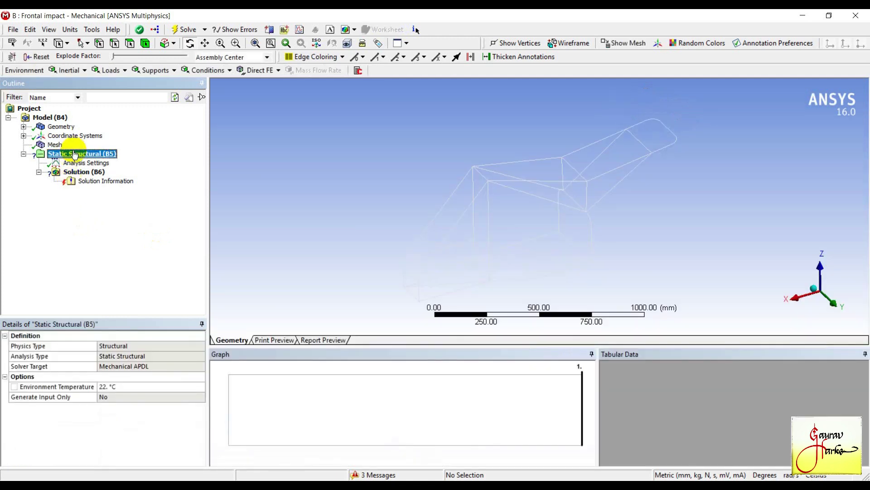
pyautogui.rightClick(122, 154)
pyautogui.moveTo(145, 156)
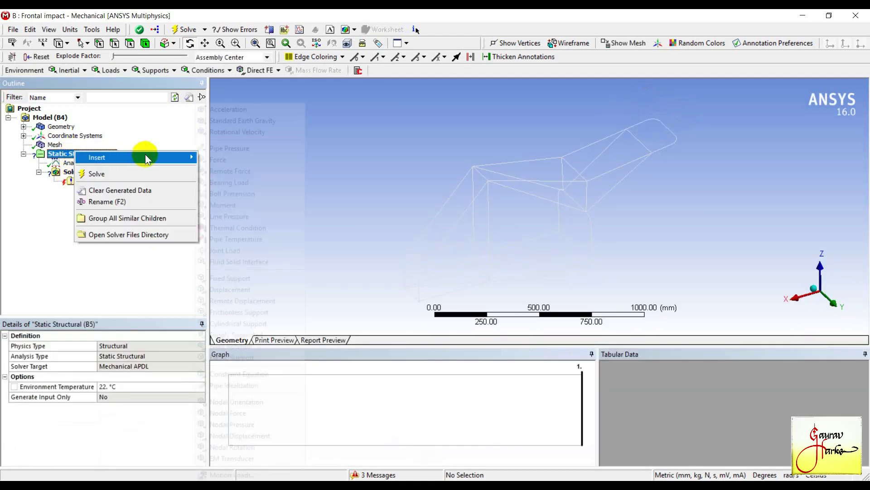
pyautogui.click(238, 159)
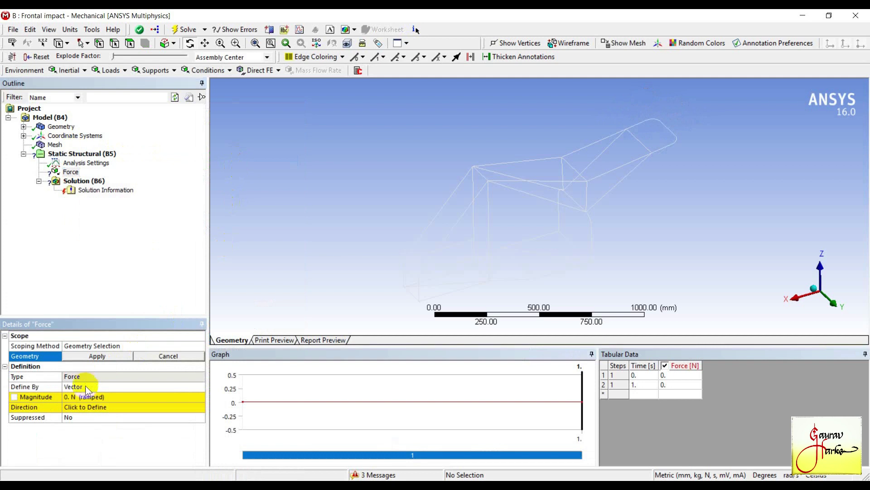
# Step: Switch to the chassis calculations document in Word and review the front impact calculation for vehicle weight, speed and total impact force
pyautogui.hotkey('alt', 'Tab')
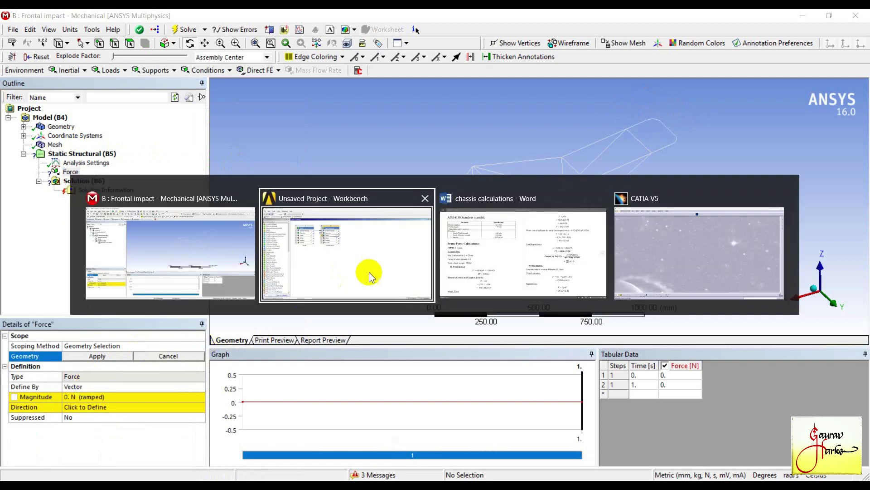
pyautogui.click(466, 249)
pyautogui.press('alt')
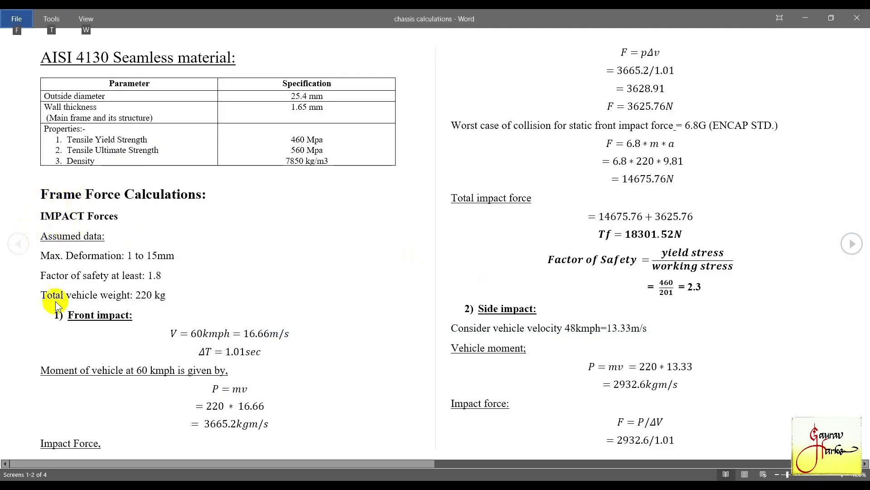
pyautogui.press('Escape')
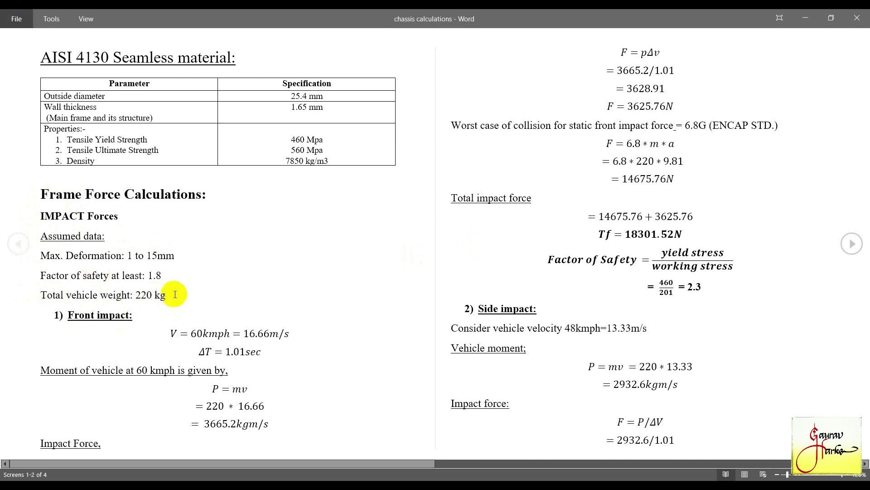
pyautogui.tripleClick(43, 295)
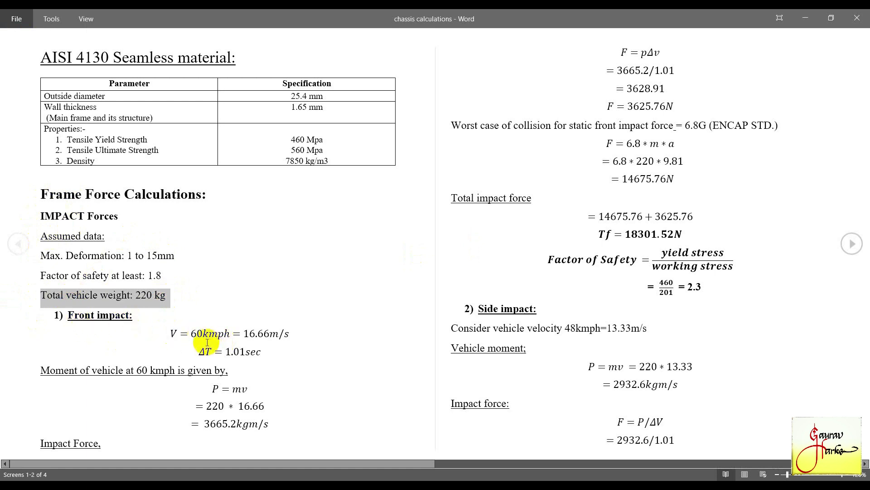
pyautogui.click(240, 342)
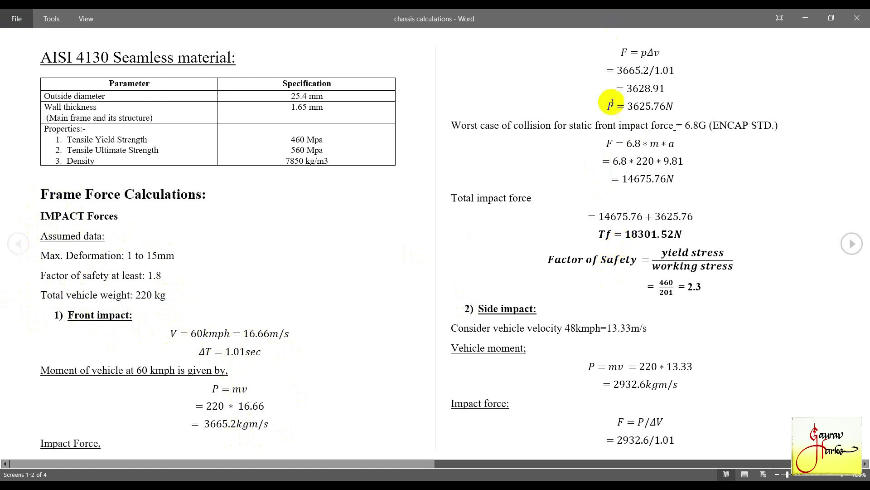
pyautogui.moveTo(589, 235); pyautogui.dragTo(702, 239)
pyautogui.click(752, 220)
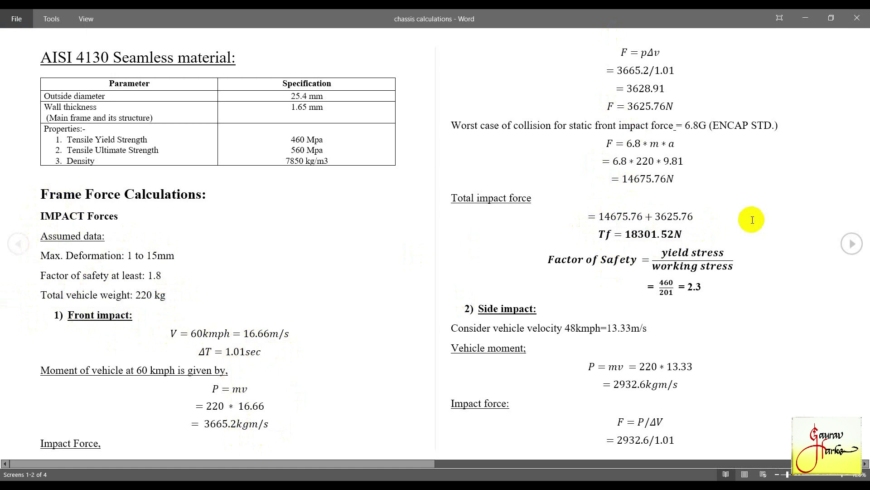
# Step: Switch back to Mechanical and define the force by Components in the Global Coordinate System
pyautogui.hotkey('alt', 'Tab')
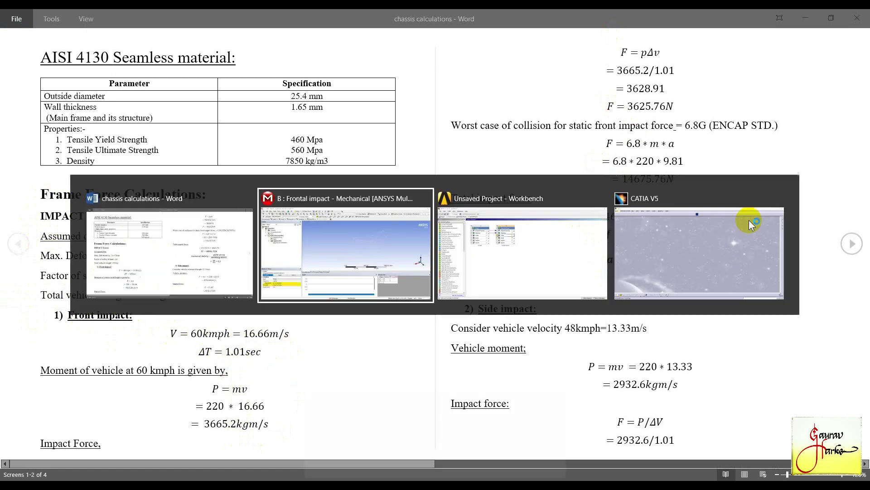
pyautogui.doubleClick(122, 386)
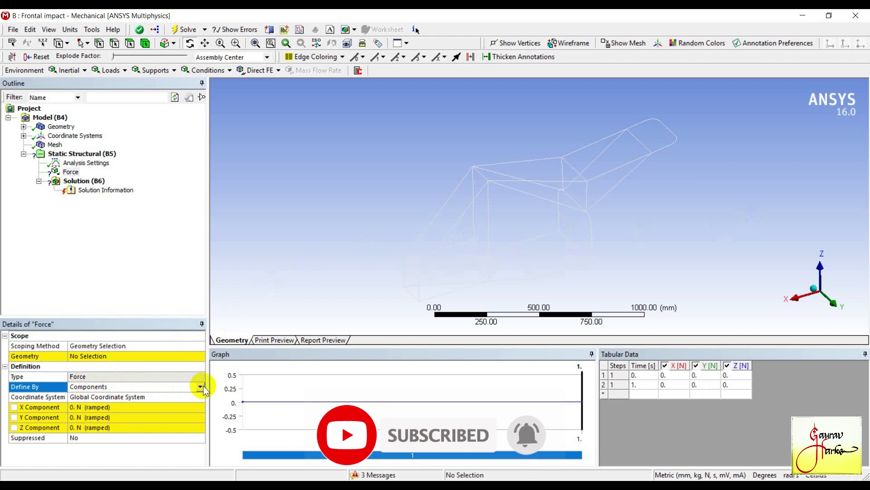
pyautogui.click(200, 386)
pyautogui.click(100, 397)
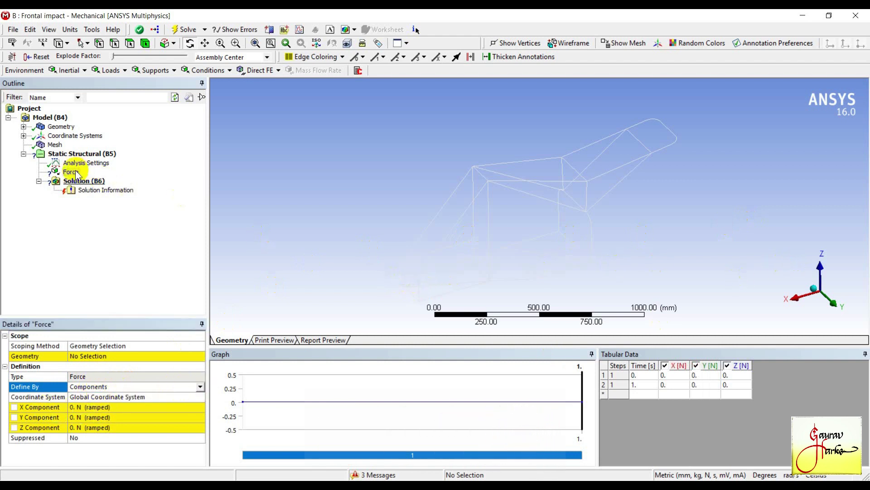
# Step: Scope the force to the five edges of the small square frame with its diagonal at the chassis front
pyautogui.click(105, 356)
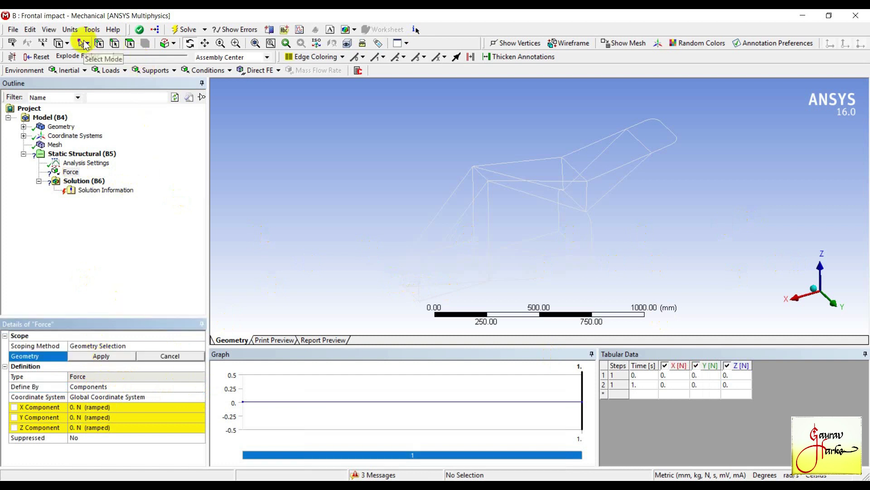
pyautogui.click(116, 44)
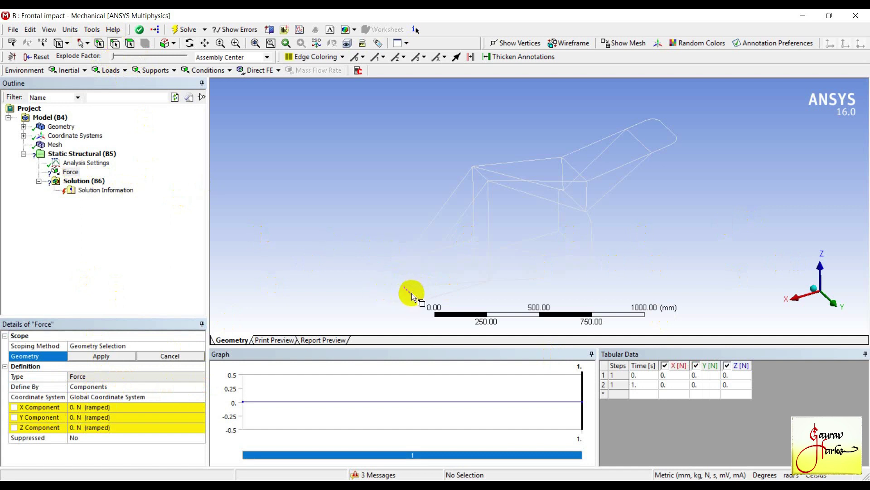
pyautogui.click(412, 293)
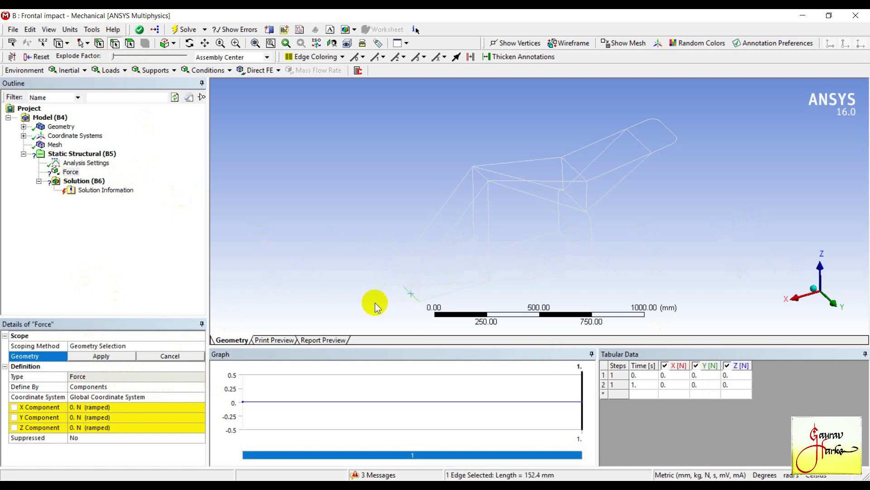
pyautogui.keyDown('ctrl'); pyautogui.click(401, 275); pyautogui.keyUp('ctrl')
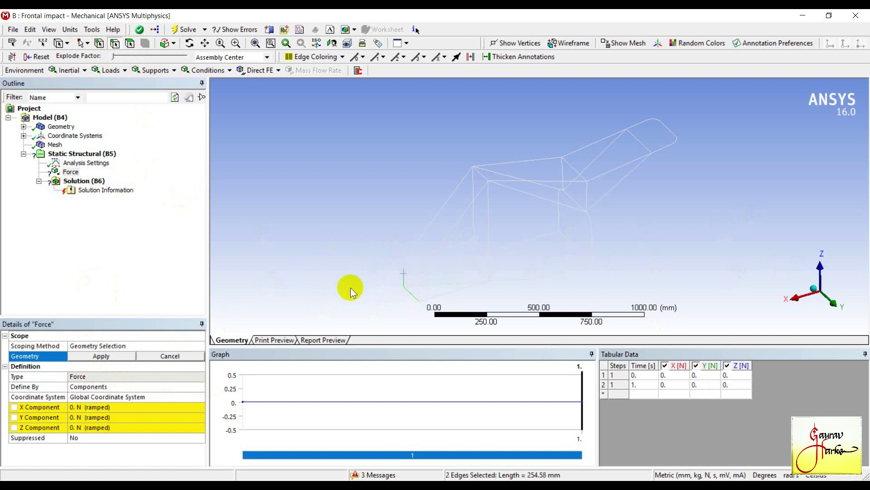
pyautogui.keyDown('ctrl'); pyautogui.click(419, 295); pyautogui.keyUp('ctrl')
pyautogui.keyDown('ctrl'); pyautogui.click(414, 281); pyautogui.keyUp('ctrl')
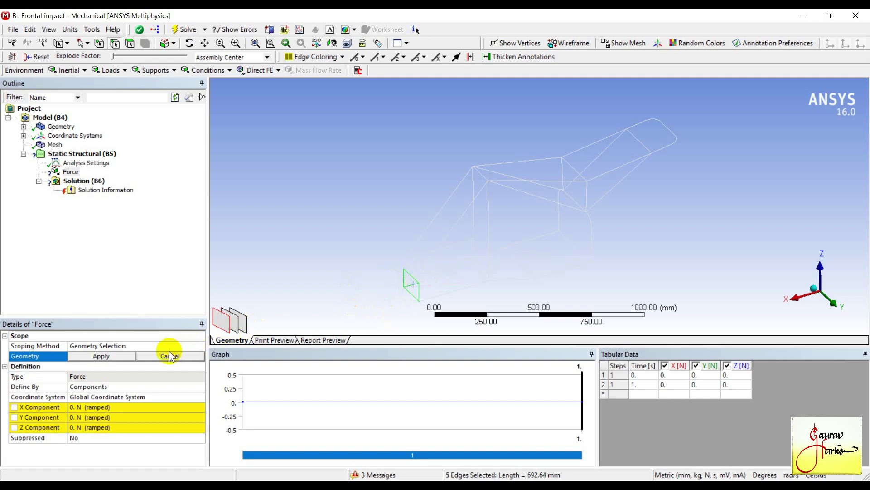
pyautogui.click(117, 356)
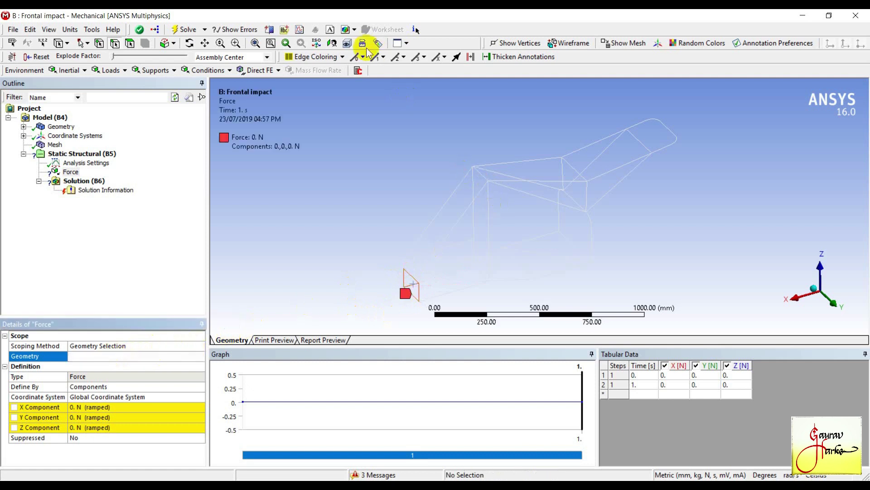
# Step: Set the force's X component to -18300 N, checking the frame orientation against the axes
pyautogui.click(189, 43)
pyautogui.moveTo(452, 285); pyautogui.dragTo(483, 252)
pyautogui.scroll(5, 458, 222)
pyautogui.moveTo(428, 219)
pyautogui.mouseDown()
pyautogui.moveTo(437, 233)
pyautogui.moveTo(521, 200)
pyautogui.moveTo(540, 253)
pyautogui.moveTo(528, 252)
pyautogui.mouseUp()
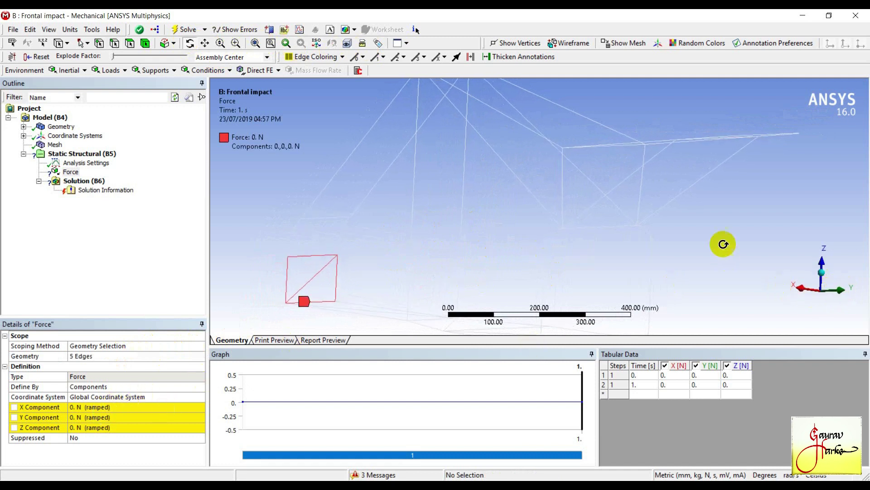
pyautogui.moveTo(443, 159)
pyautogui.mouseDown()
pyautogui.moveTo(457, 179)
pyautogui.moveTo(421, 185)
pyautogui.moveTo(478, 212)
pyautogui.moveTo(509, 252)
pyautogui.moveTo(495, 249)
pyautogui.mouseUp()
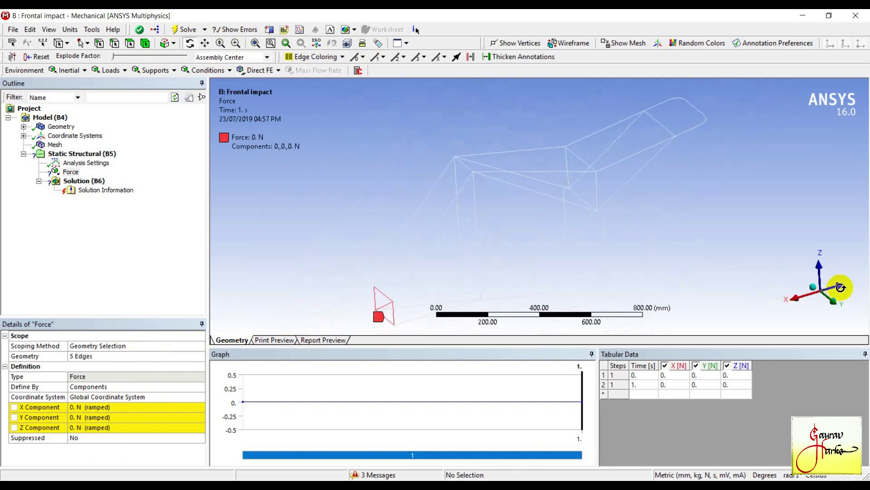
pyautogui.click(92, 408)
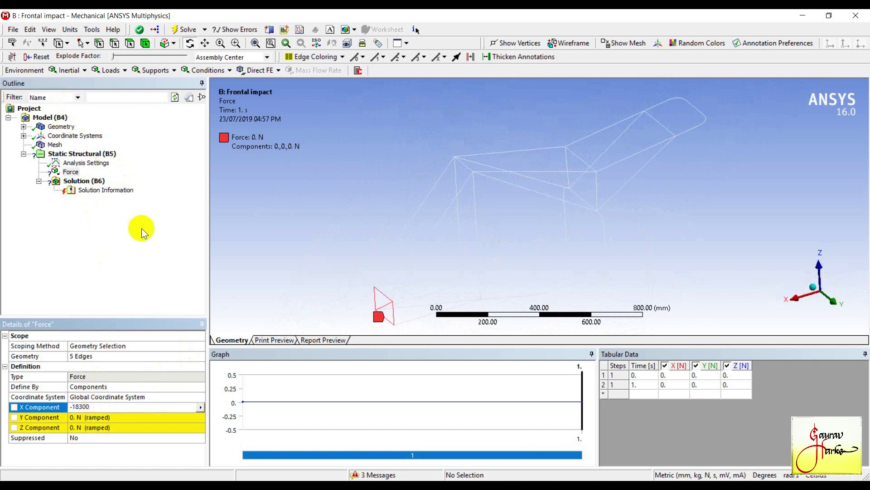
pyautogui.press('Return')
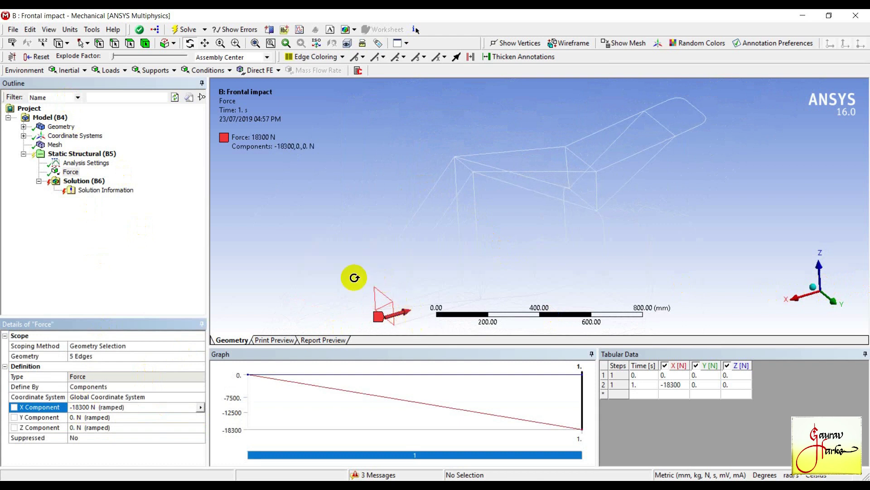
pyautogui.click(74, 170)
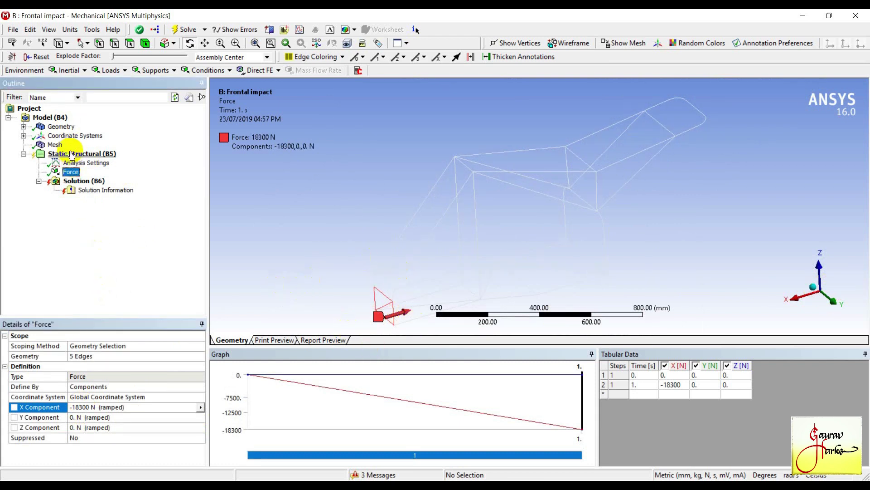
pyautogui.click(71, 154)
pyautogui.rightClick(72, 154)
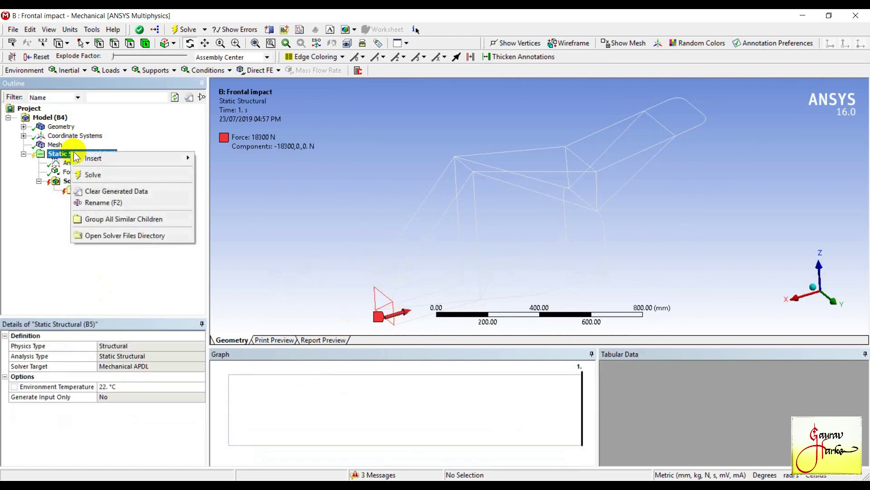
pyautogui.moveTo(186, 161)
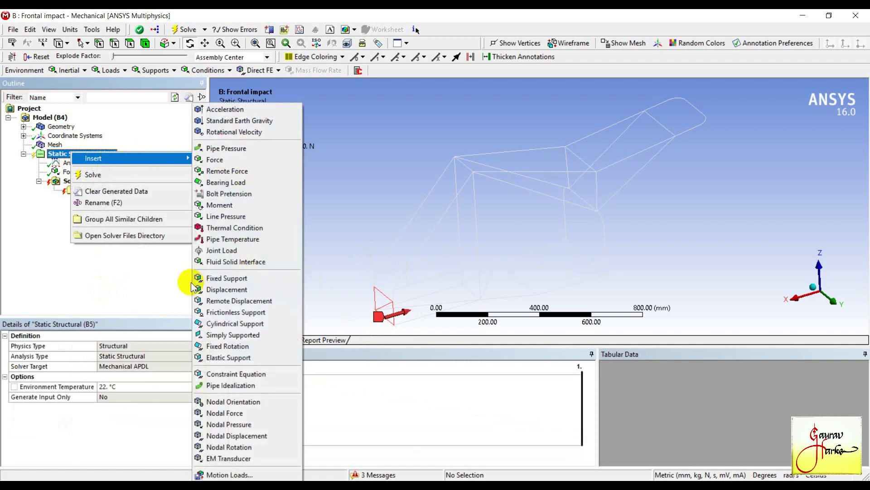
pyautogui.click(231, 290)
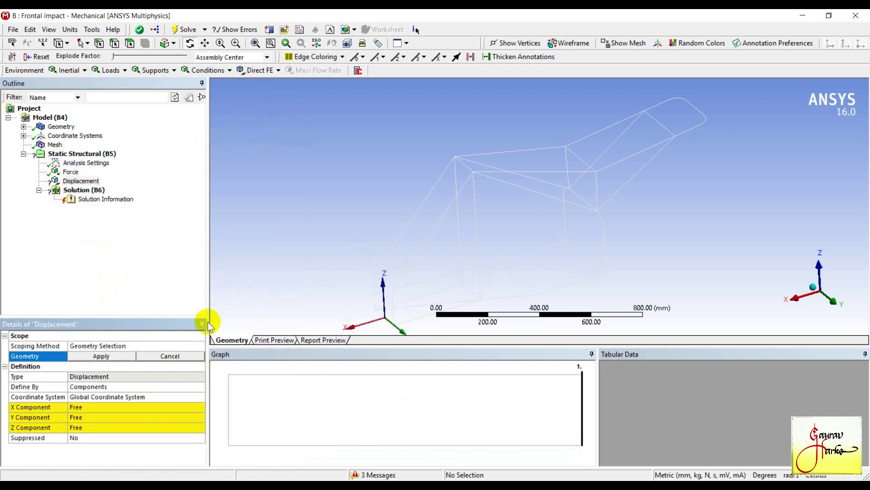
pyautogui.click(172, 357)
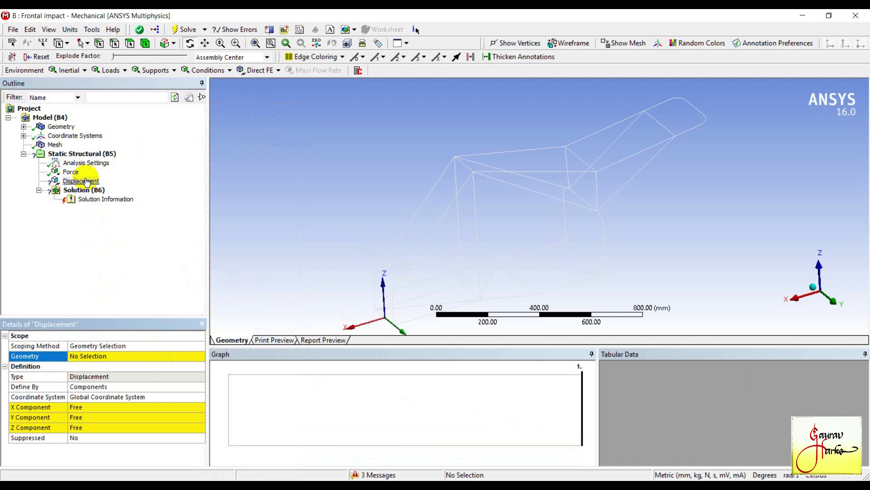
pyautogui.click(86, 180)
pyautogui.press('Delete')
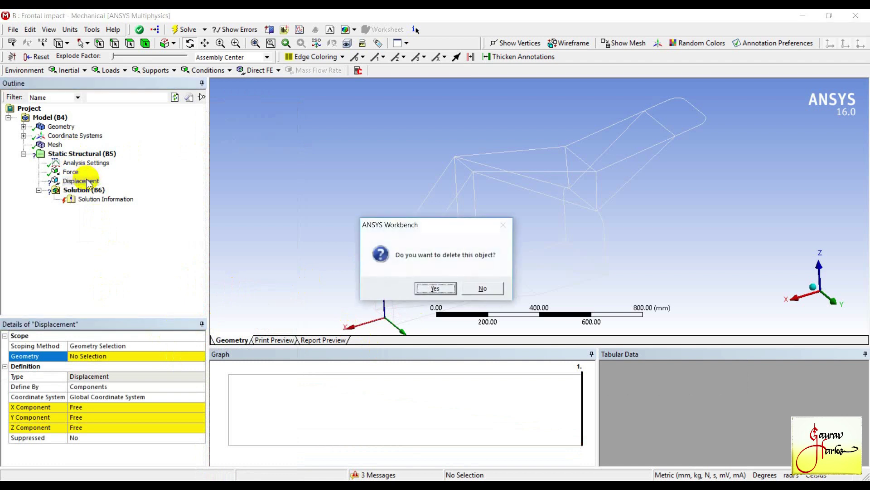
pyautogui.click(436, 288)
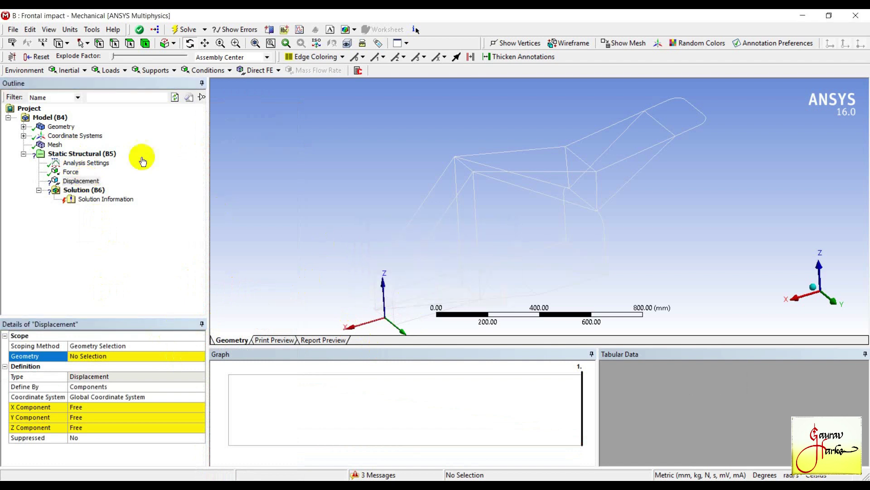
# Step: Insert a Fixed Support into the Static Structural analysis
pyautogui.click(99, 157)
pyautogui.rightClick(99, 156)
pyautogui.moveTo(136, 161)
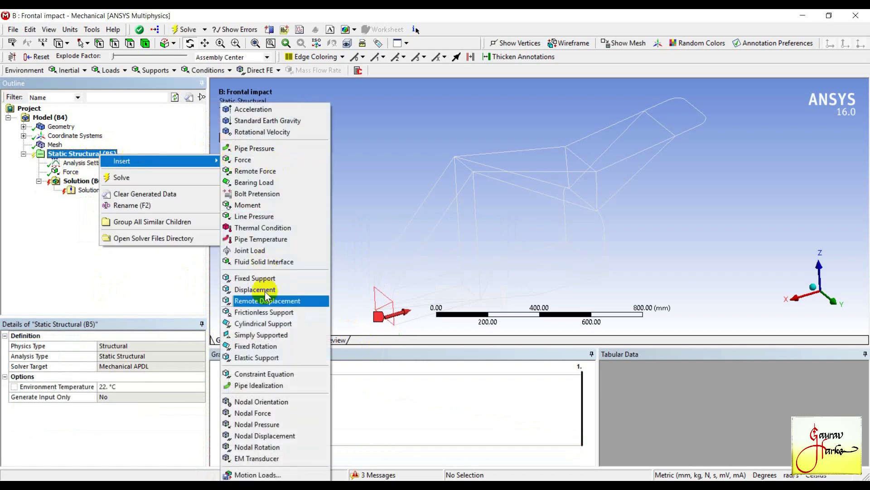
pyautogui.click(274, 282)
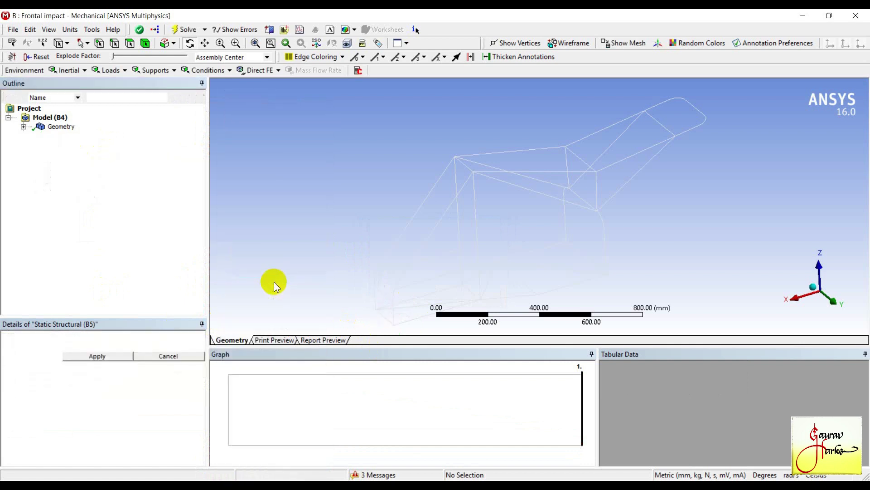
# Step: Scope the fixed support to the six edges forming the closed round-cornered hoop below the rear of the frame
pyautogui.moveTo(499, 219); pyautogui.dragTo(595, 225)
pyautogui.scroll(5, 595, 226)
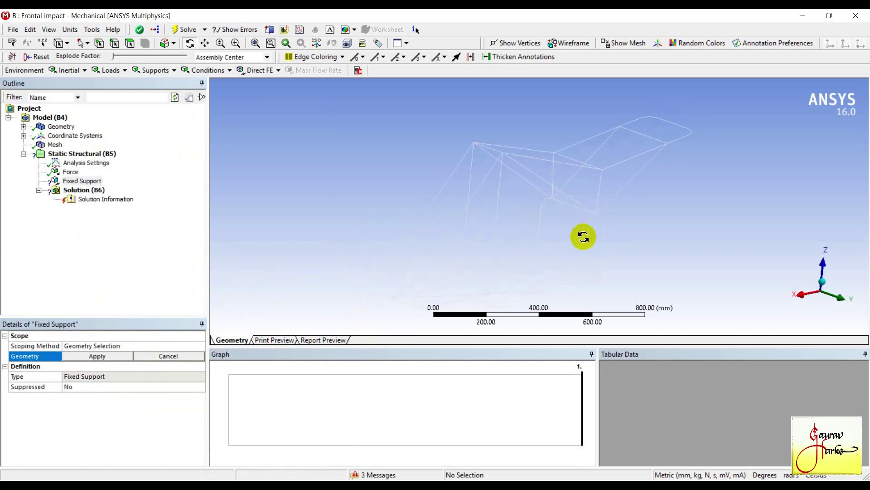
pyautogui.moveTo(466, 238); pyautogui.dragTo(596, 278)
pyautogui.scroll(-2, 596, 277)
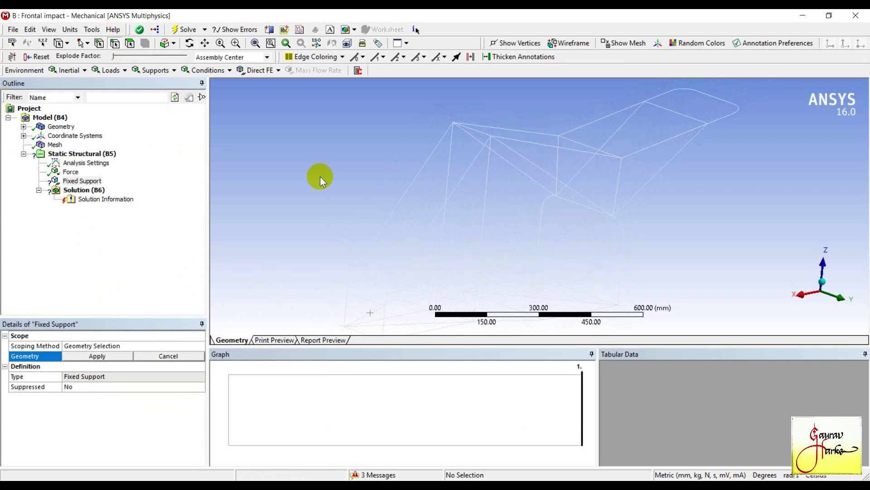
pyautogui.click(542, 228)
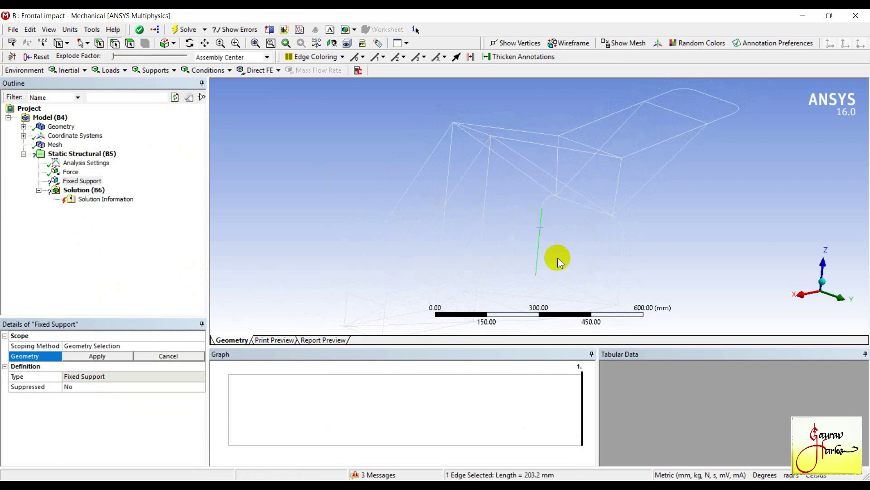
pyautogui.keyDown('ctrl'); pyautogui.click(562, 283); pyautogui.keyUp('ctrl')
pyautogui.keyDown('ctrl'); pyautogui.click(623, 254); pyautogui.keyUp('ctrl')
pyautogui.keyDown('ctrl'); pyautogui.click(620, 226); pyautogui.keyUp('ctrl')
pyautogui.keyDown('ctrl'); pyautogui.click(546, 200); pyautogui.keyUp('ctrl')
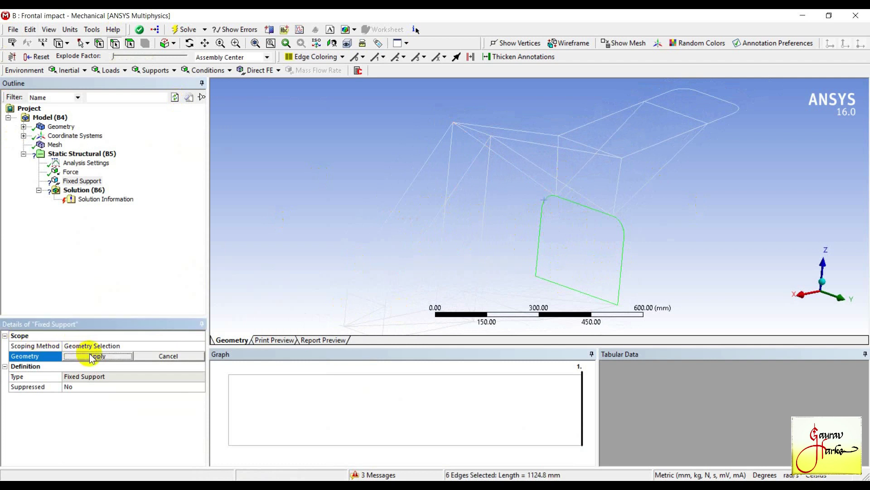
pyautogui.click(132, 357)
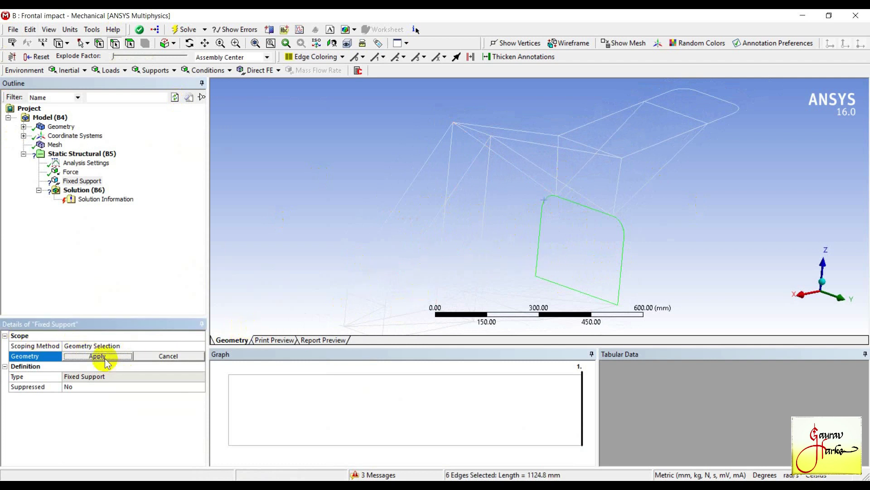
pyautogui.scroll(3, 473, 231)
pyautogui.scroll(-4, 543, 253)
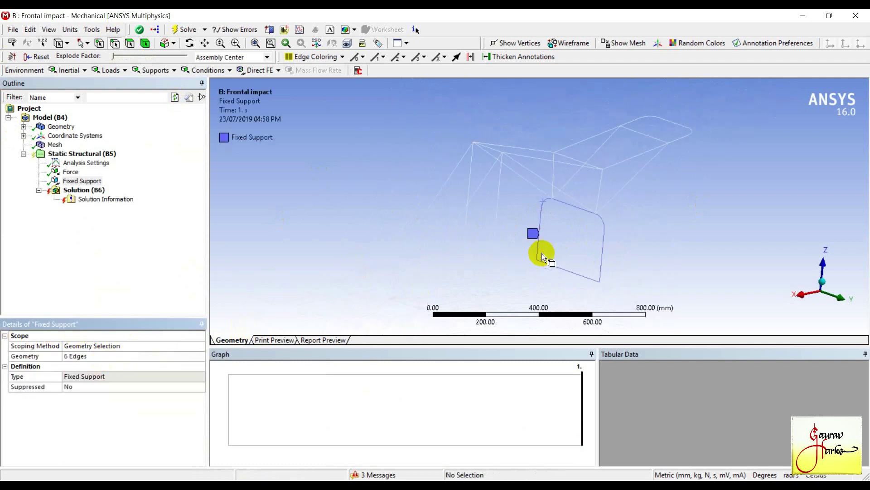
pyautogui.click(528, 258)
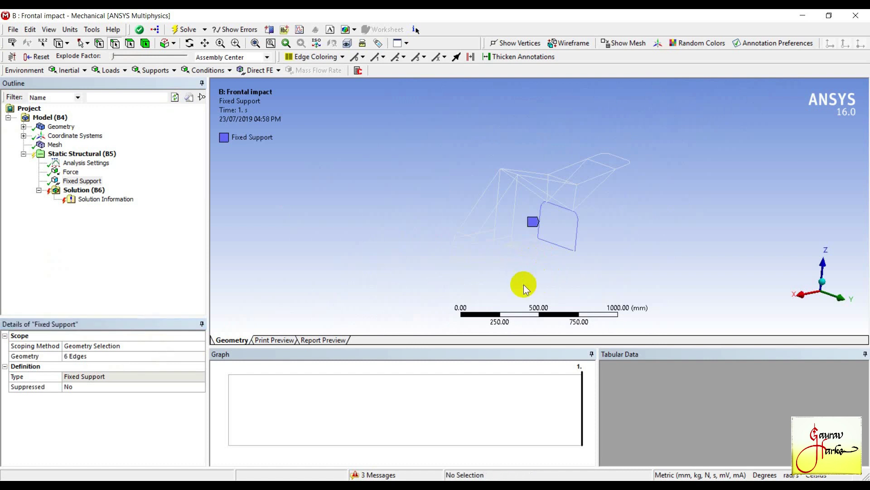
# Step: Insert a Total Deformation result under the Static Structural solution
pyautogui.click(87, 189)
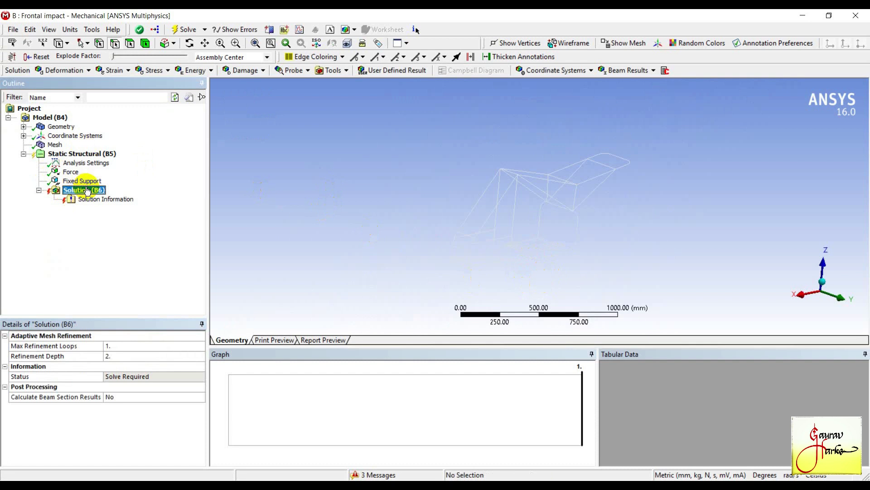
pyautogui.rightClick(87, 191)
pyautogui.moveTo(109, 193)
pyautogui.moveTo(254, 194)
pyautogui.click(364, 194)
# Step: Insert a Beam Tool under the solution and expand it to list its stress results
pyautogui.click(96, 194)
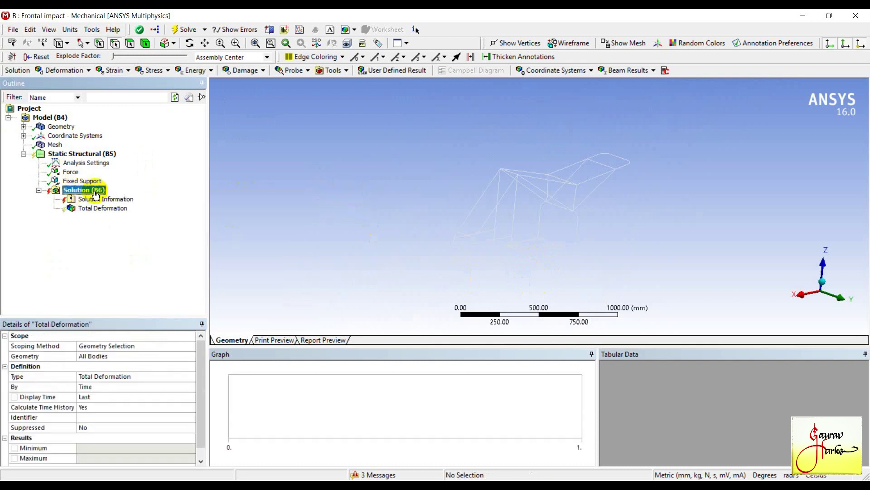
pyautogui.rightClick(131, 192)
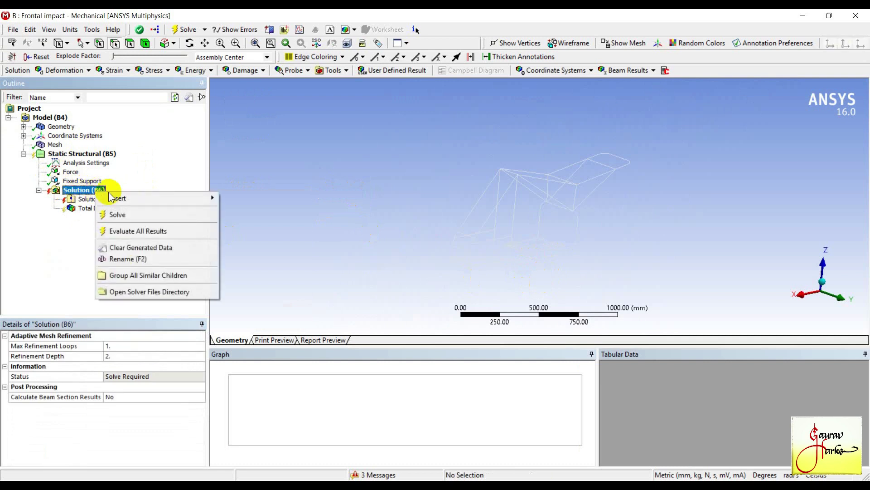
pyautogui.moveTo(135, 198)
pyautogui.moveTo(267, 299)
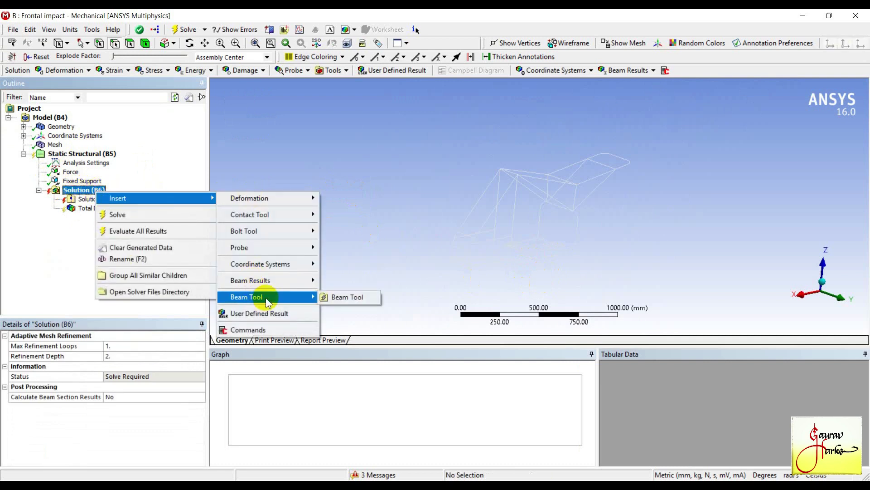
pyautogui.click(358, 299)
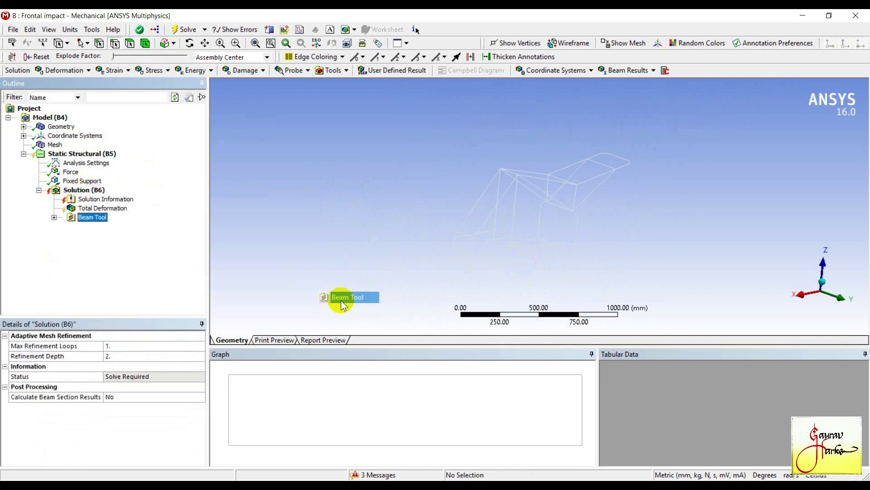
pyautogui.click(52, 218)
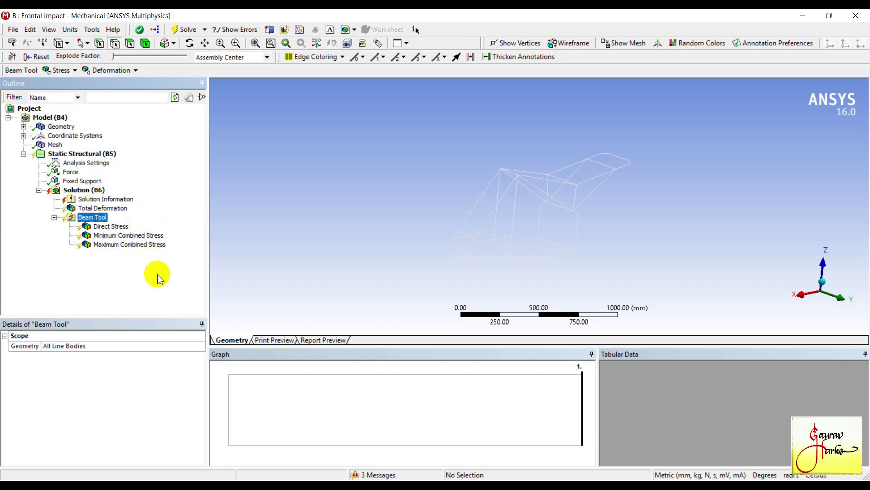
# Step: Solve the frontal impact analysis and dismiss the solver messages
pyautogui.click(81, 190)
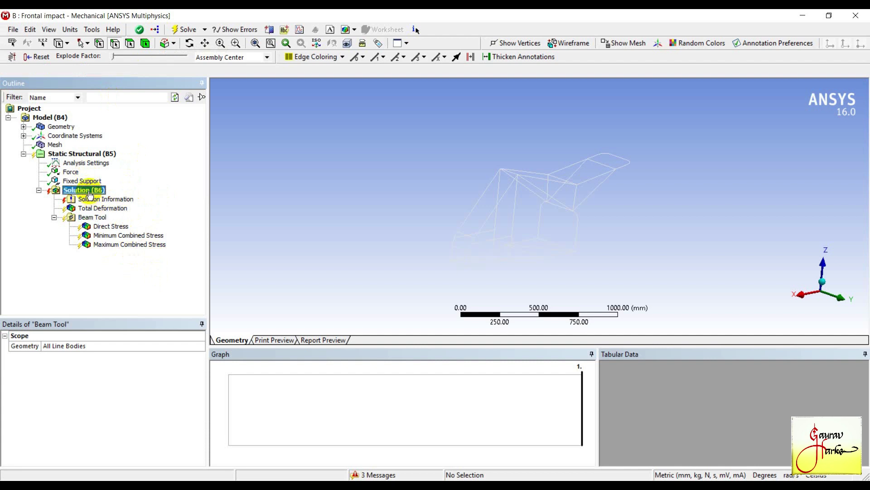
pyautogui.click(180, 31)
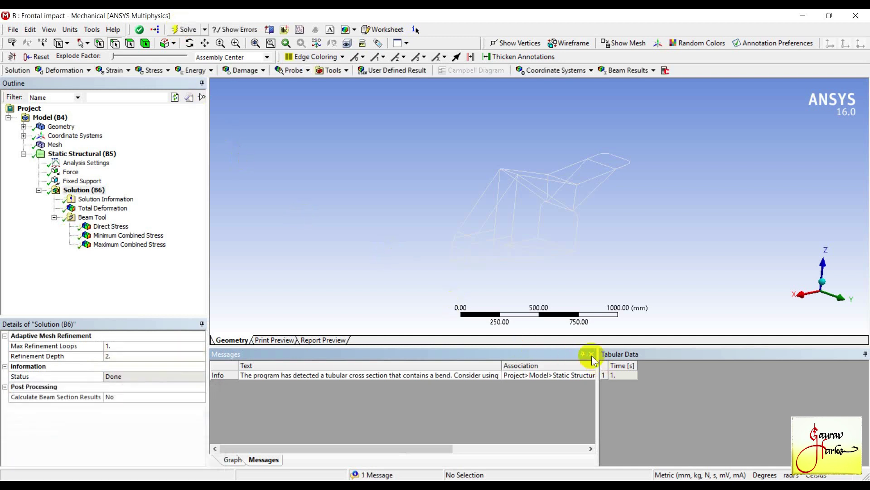
pyautogui.click(591, 354)
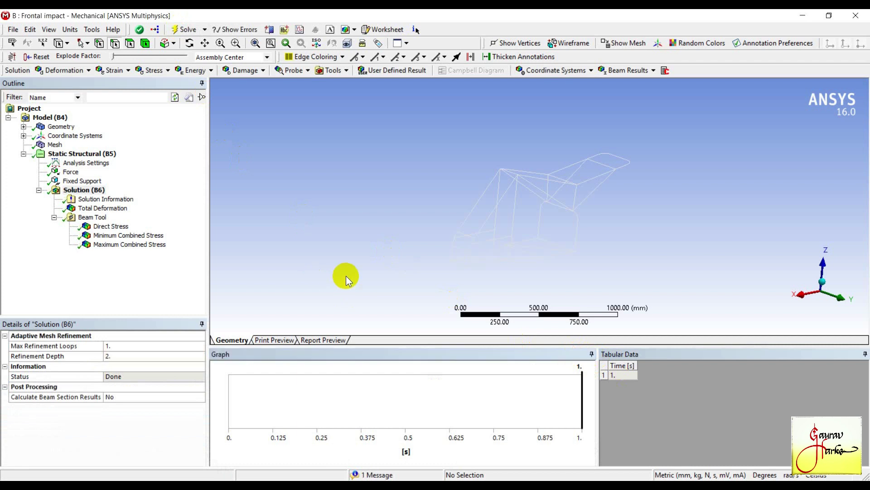
# Step: Display the Total Deformation result and set its deformation scale to 1.0 (True Scale)
pyautogui.click(103, 208)
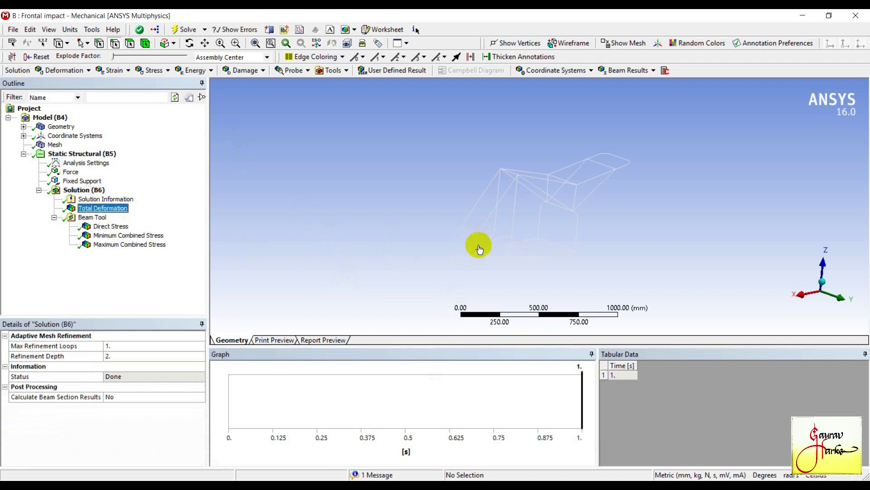
pyautogui.moveTo(454, 216)
pyautogui.mouseDown(button='middle')
pyautogui.moveTo(444, 255)
pyautogui.moveTo(439, 210)
pyautogui.mouseUp(button='middle')
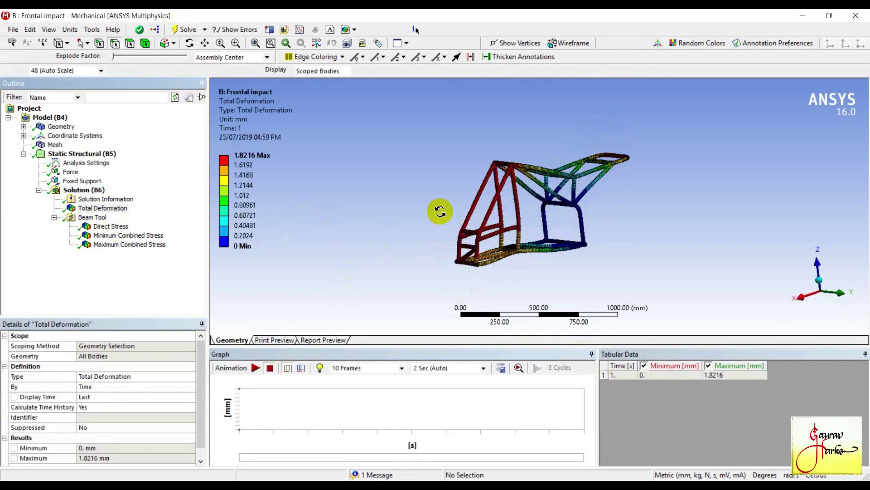
pyautogui.click(78, 71)
pyautogui.click(101, 71)
pyautogui.click(403, 184)
# Step: Hide the mesh element outlines on the Total Deformation plot so that only the coloured contours are drawn
pyautogui.moveTo(404, 184); pyautogui.dragTo(578, 235, button='middle')
pyautogui.click(165, 70)
pyautogui.click(141, 70)
pyautogui.click(141, 70)
pyautogui.click(169, 84)
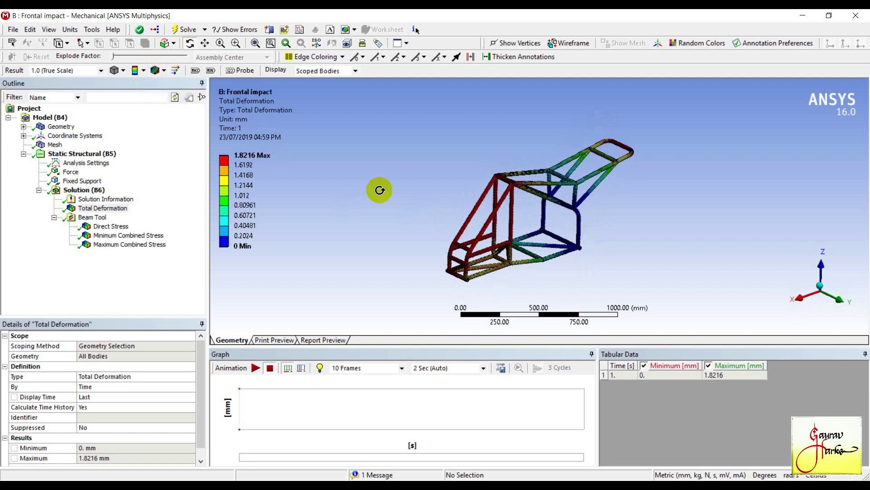
pyautogui.click(164, 70)
pyautogui.click(180, 83)
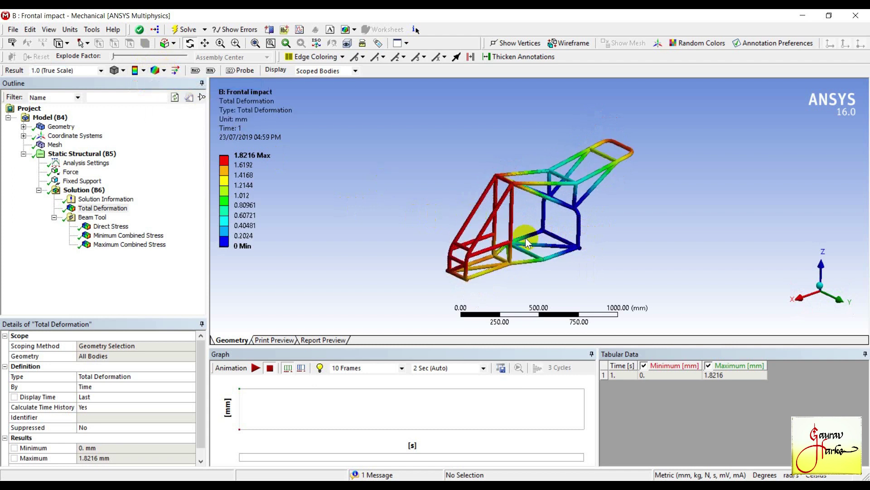
# Step: Enlarge the graphics area over the graph and animate the Total Deformation result of the frame
pyautogui.moveTo(512, 238); pyautogui.dragTo(554, 234, button='middle')
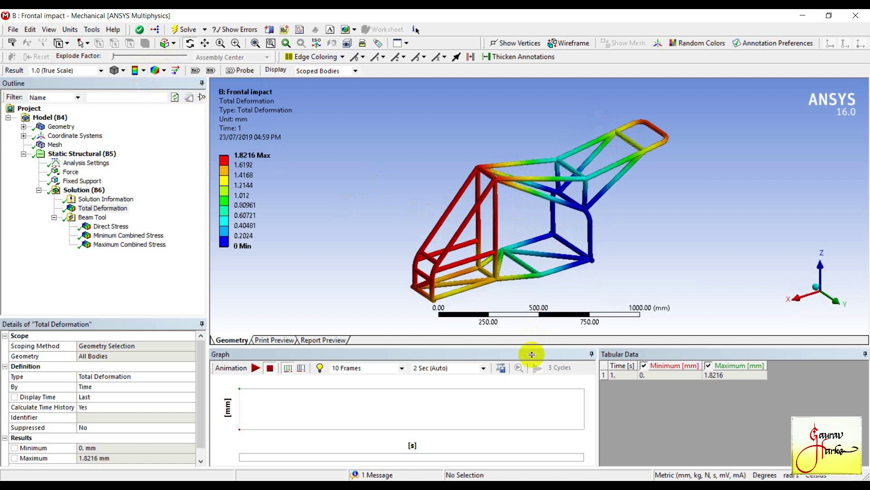
pyautogui.moveTo(530, 454); pyautogui.dragTo(530, 454)
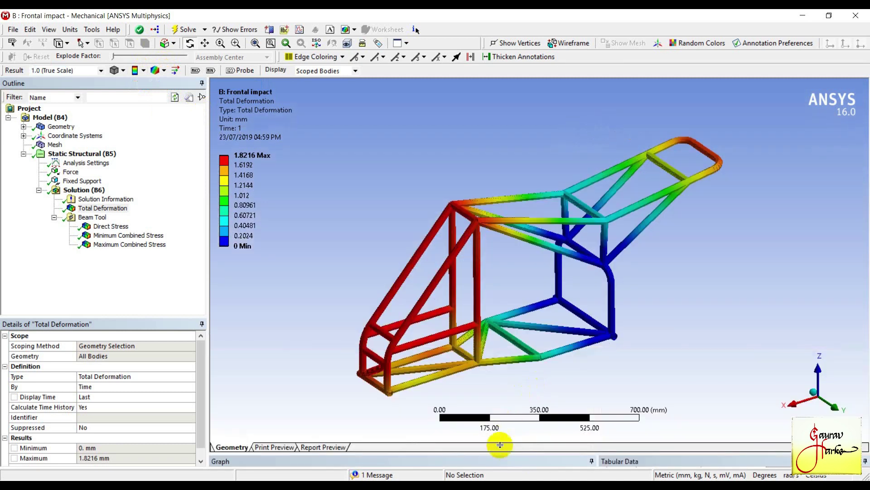
pyautogui.moveTo(500, 444); pyautogui.dragTo(505, 431)
pyautogui.moveTo(536, 266)
pyautogui.mouseDown()
pyautogui.moveTo(550, 305)
pyautogui.moveTo(557, 285)
pyautogui.moveTo(539, 270)
pyautogui.mouseUp()
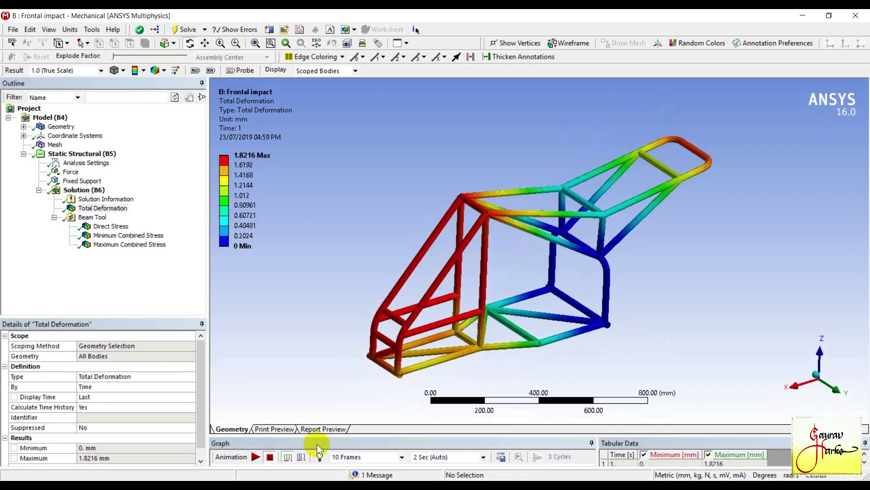
pyautogui.click(255, 457)
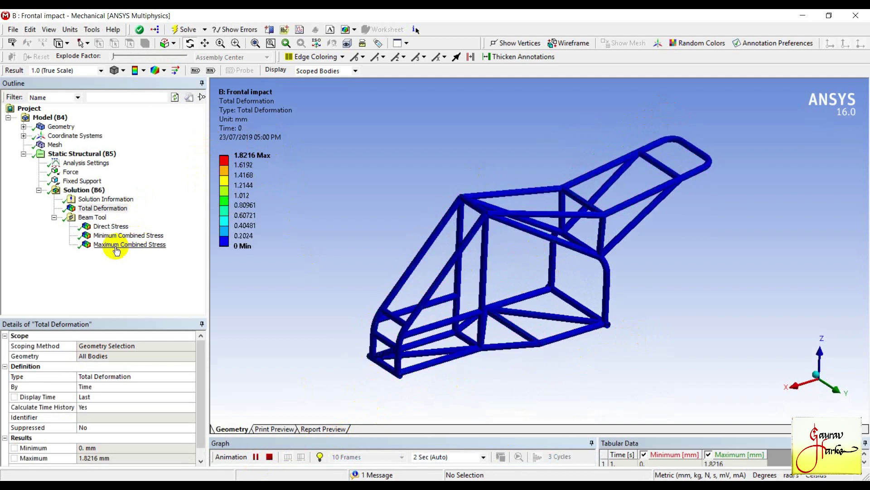
# Step: Review the Direct Stress, Minimum Combined Stress and Maximum Combined Stress results, and animate the maximum combined stress
pyautogui.click(111, 226)
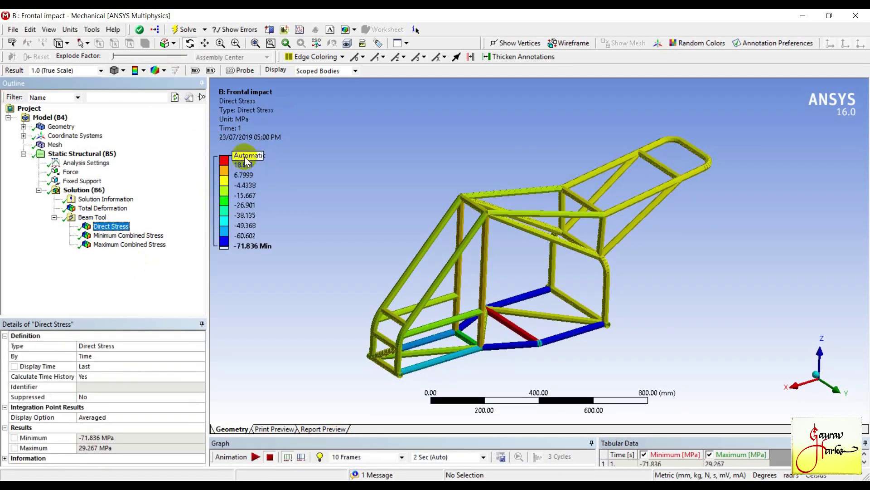
pyautogui.click(132, 235)
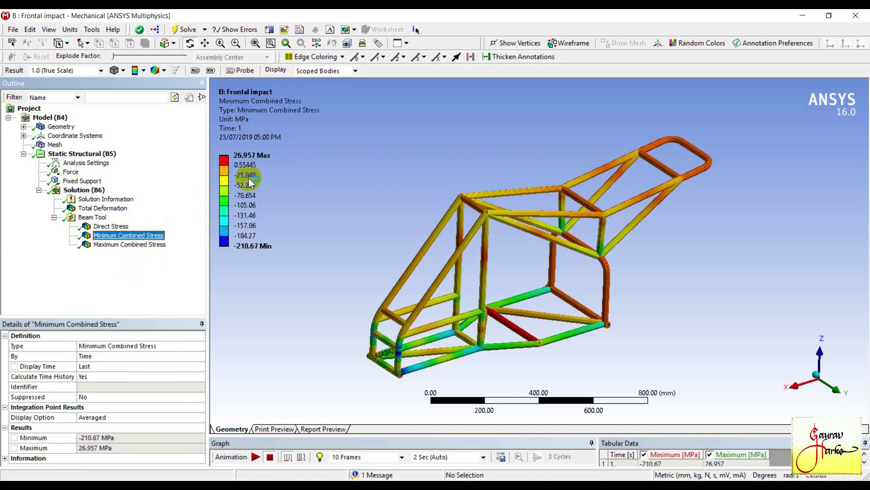
pyautogui.click(129, 244)
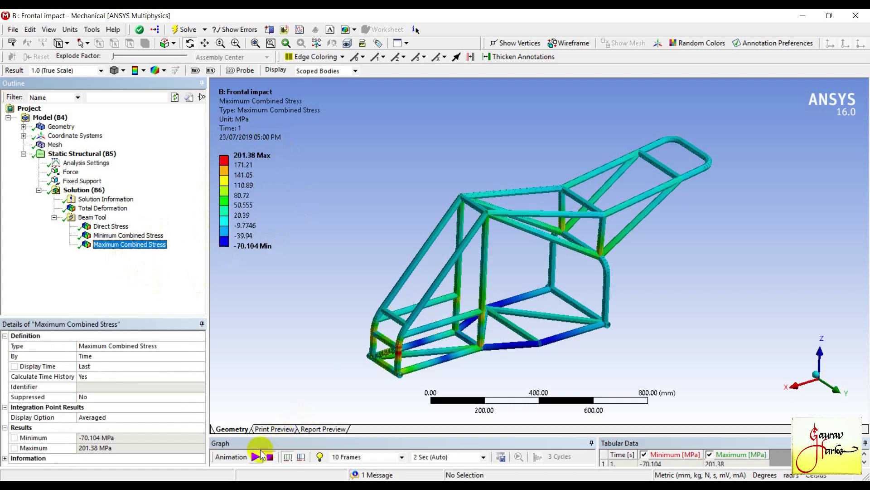
pyautogui.click(265, 454)
# Step: Switch to the chassis calculations document in Word and check the tensile yield strength and the front impact factor of safety
pyautogui.click(598, 363)
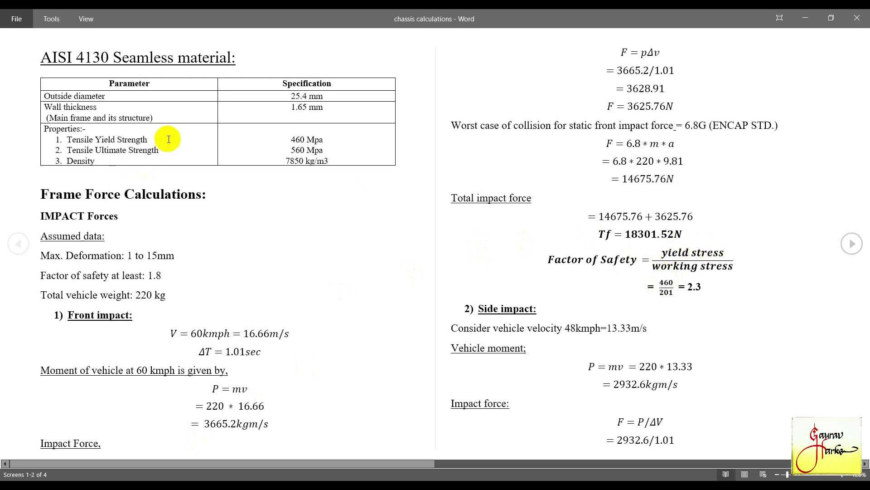
pyautogui.moveTo(132, 139); pyautogui.dragTo(81, 150)
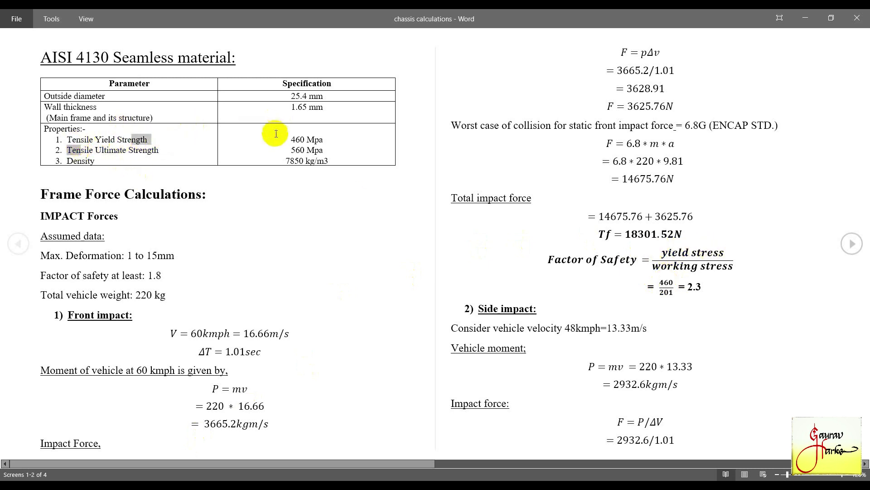
pyautogui.moveTo(289, 139); pyautogui.dragTo(338, 138)
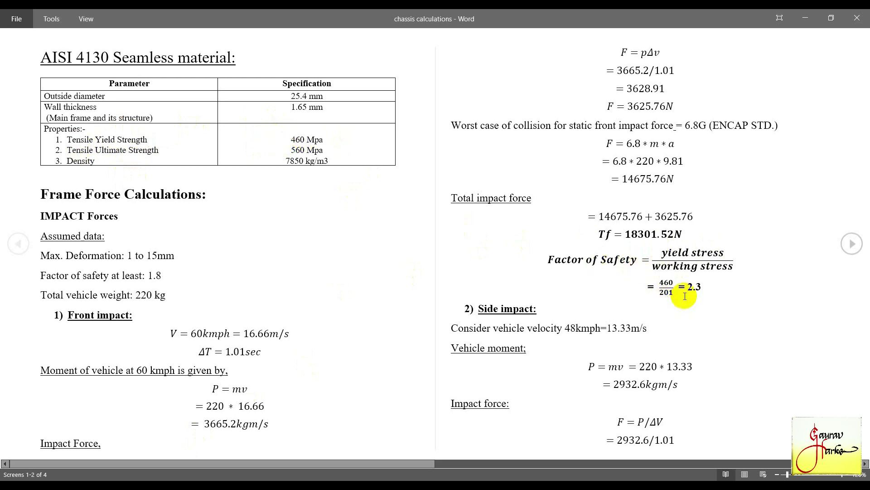
pyautogui.moveTo(687, 285); pyautogui.dragTo(717, 291)
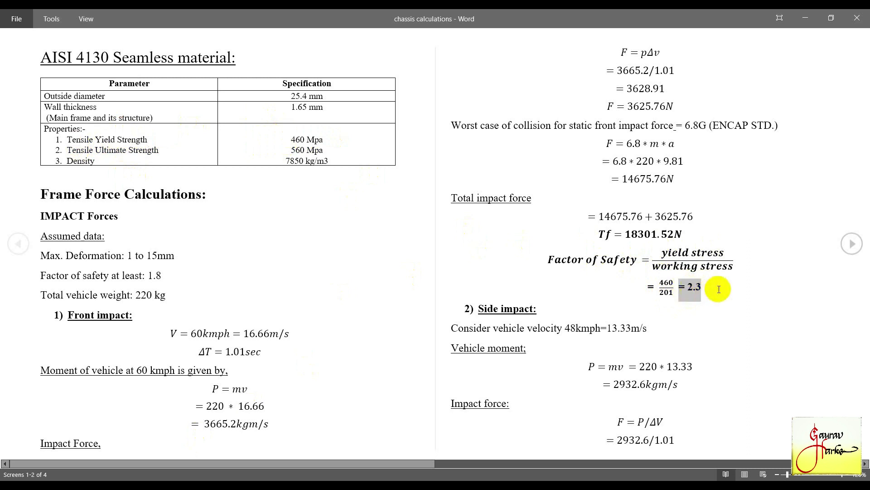
pyautogui.click(694, 283)
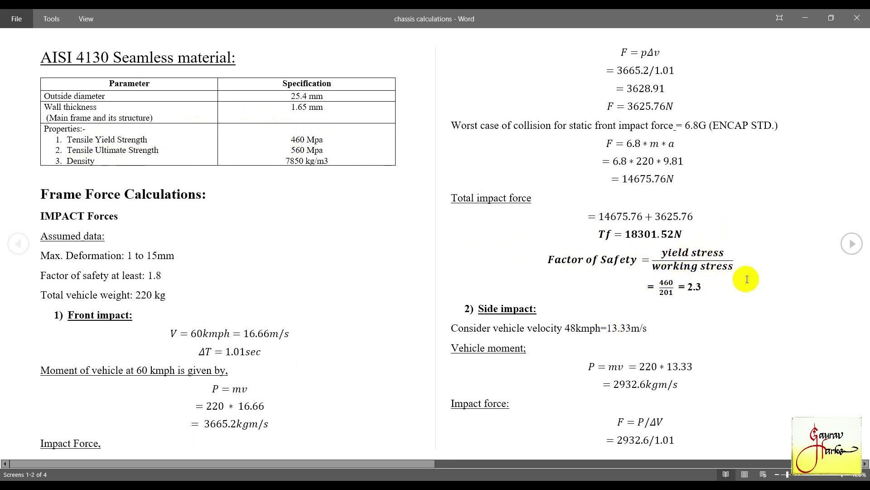
# Step: Look through the side and rear impact calculations in the document, then return to ANSYS Mechanical
pyautogui.click(851, 245)
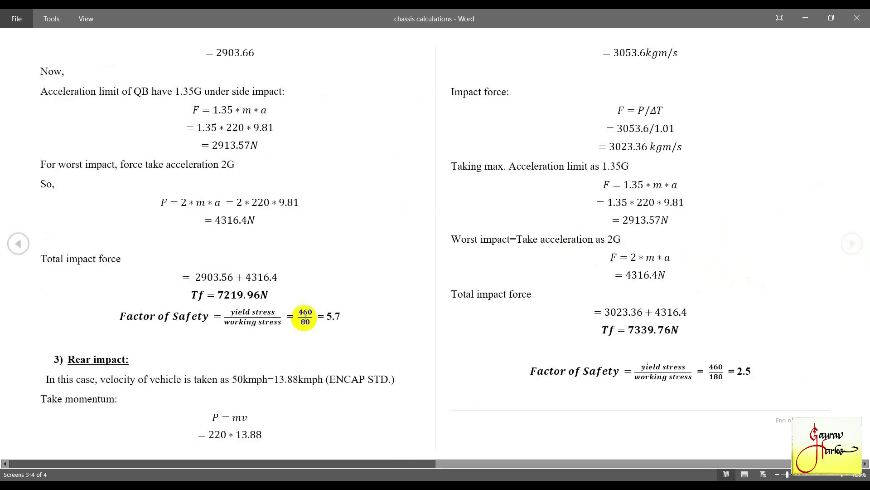
pyautogui.scroll(2, 21, 360)
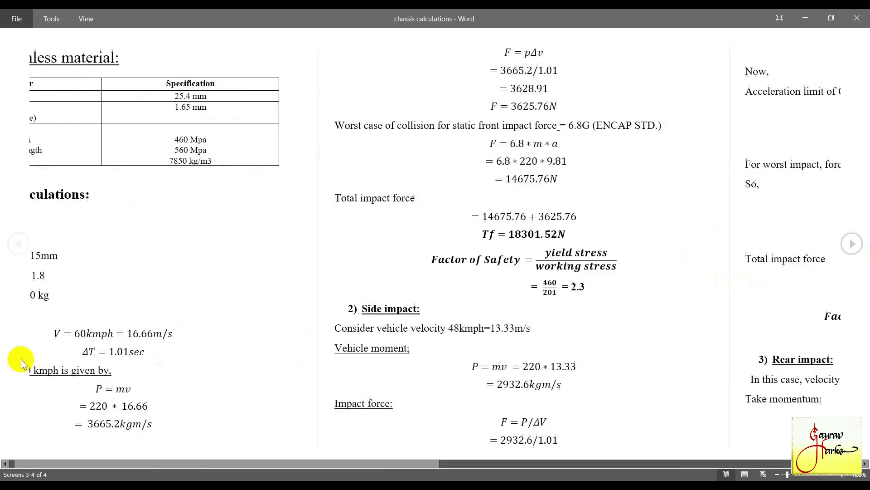
pyautogui.scroll(-1, 570, 317)
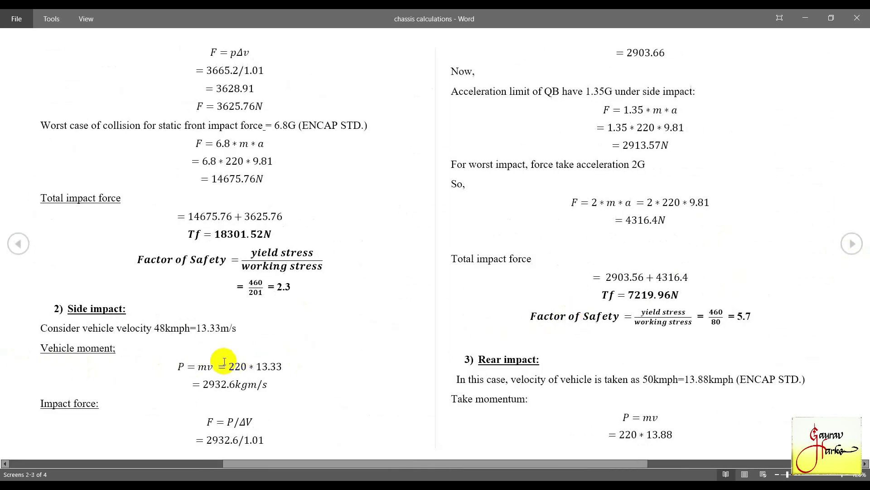
pyautogui.scroll(-1, 290, 331)
pyautogui.moveTo(46, 361); pyautogui.dragTo(130, 360)
pyautogui.click(283, 341)
pyautogui.hotkey('alt', 'Tab')
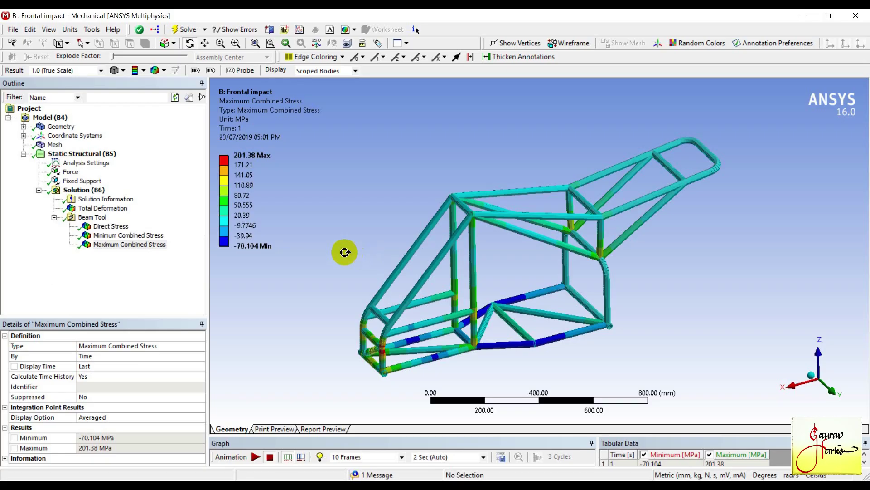
# Step: Close the frontal impact Mechanical session and switch to the ANSYS Workbench project
pyautogui.click(12, 30)
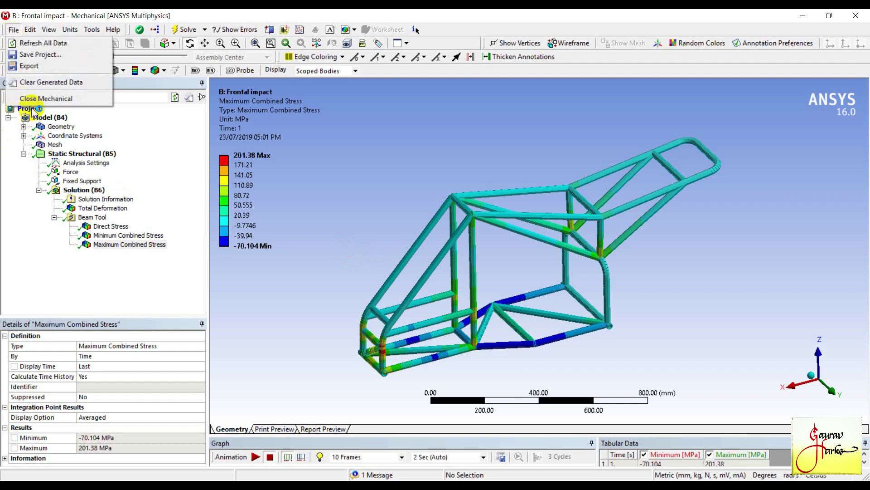
pyautogui.click(37, 100)
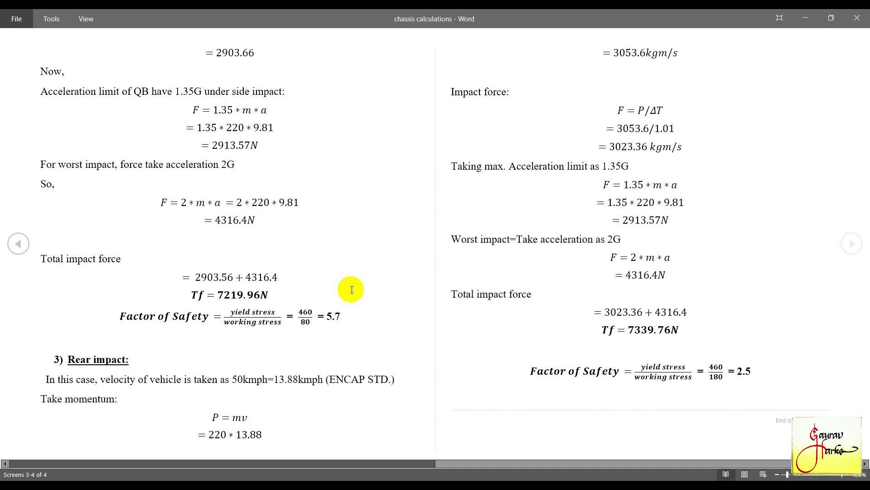
pyautogui.hotkey('alt', 'Tab')
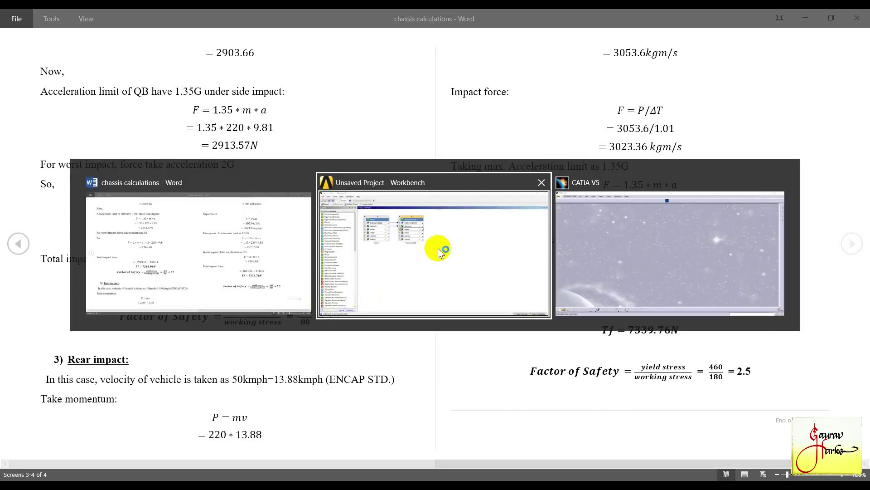
pyautogui.click(266, 288)
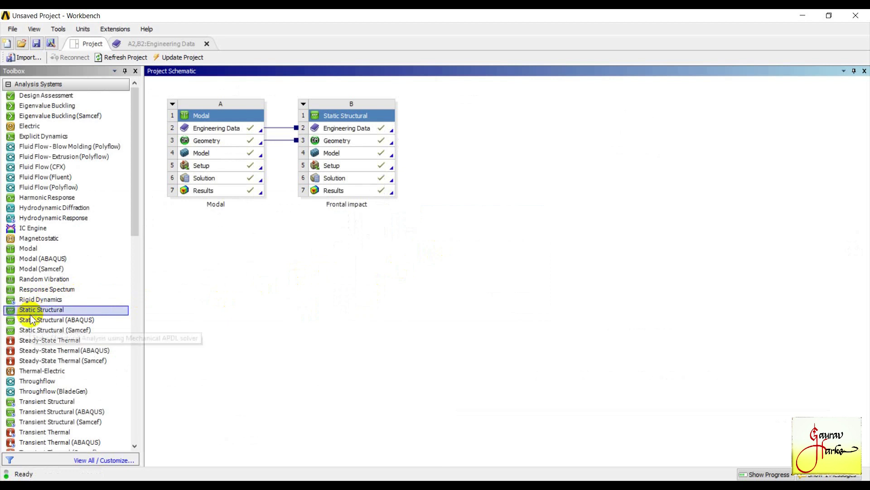
# Step: Add a Static Structural system sharing the Frontal impact system's Engineering Data and Geometry, and name it rear impact
pyautogui.moveTo(28, 313); pyautogui.dragTo(259, 253)
pyautogui.moveTo(331, 180); pyautogui.dragTo(360, 150)
pyautogui.moveTo(364, 141); pyautogui.dragTo(373, 140)
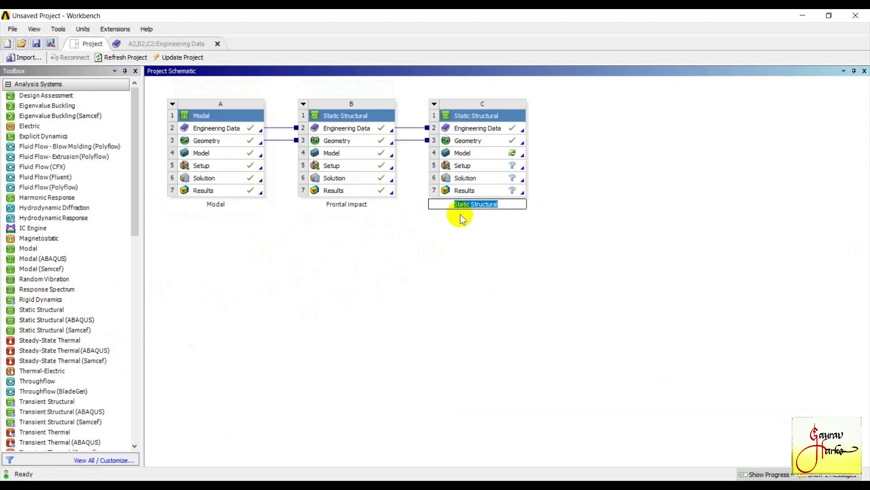
pyautogui.write('re')
pyautogui.click(461, 214)
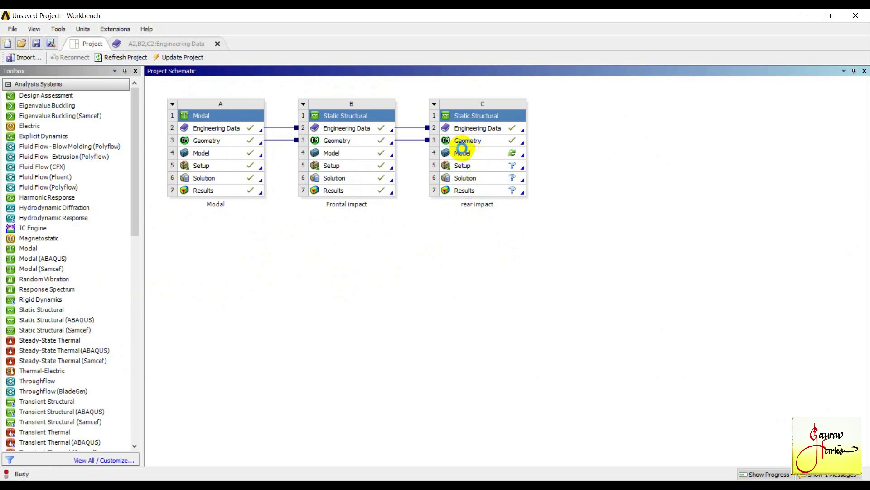
# Step: Open the rear impact system's model in Mechanical and set the mesh element size to 10 mm
pyautogui.doubleClick(463, 154)
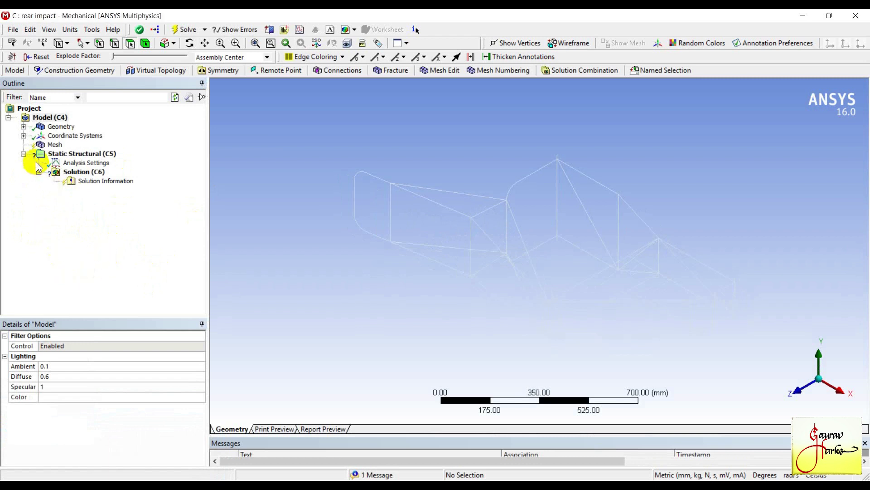
pyautogui.click(44, 147)
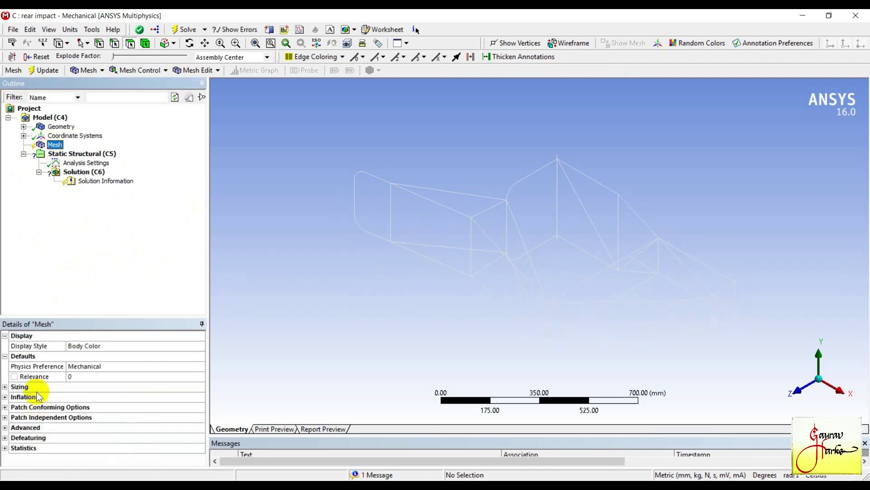
pyautogui.click(15, 387)
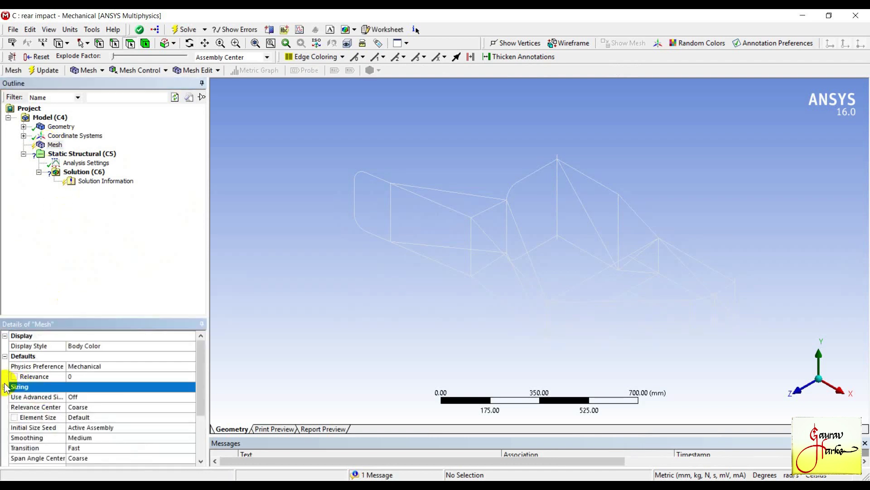
pyautogui.click(106, 416)
pyautogui.write('10')
pyautogui.press('Return')
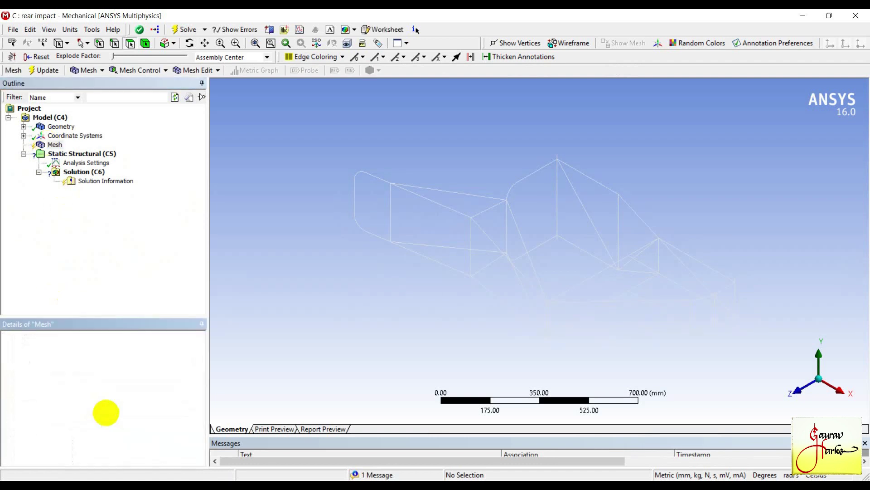
pyautogui.click(148, 259)
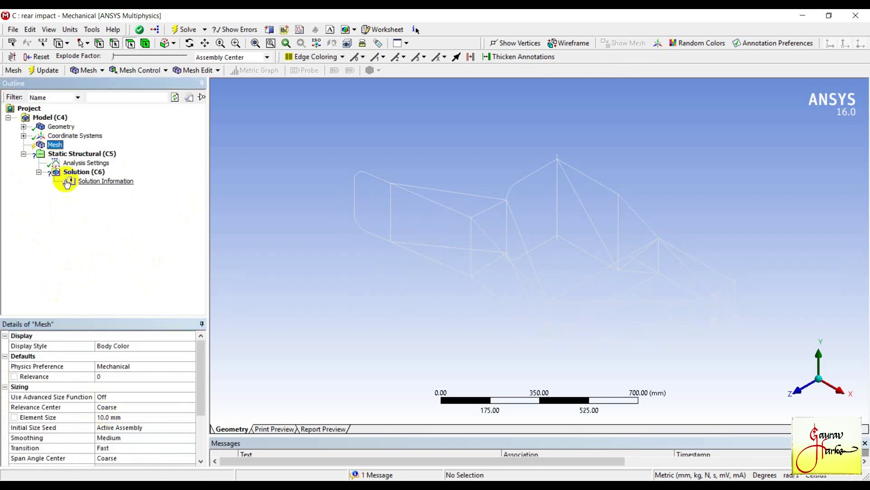
# Step: Run Solve on the rear impact model to generate the frame's mesh, and stop the solution run
pyautogui.click(162, 31)
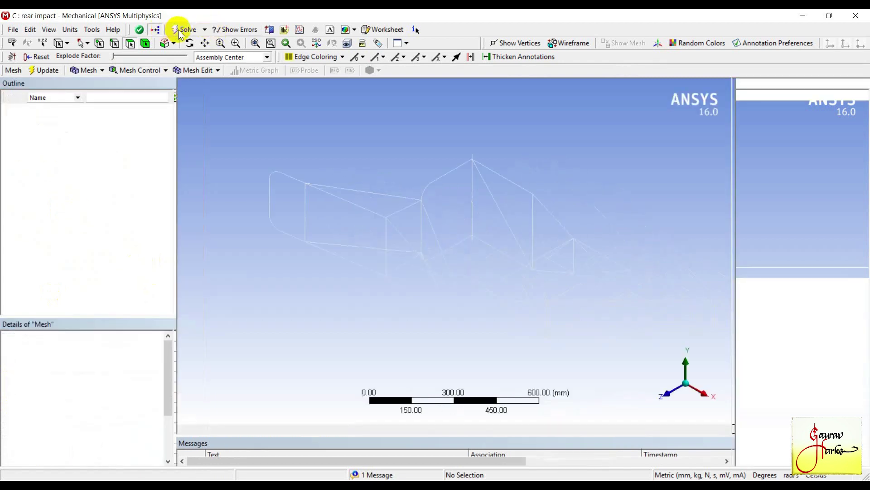
pyautogui.click(180, 31)
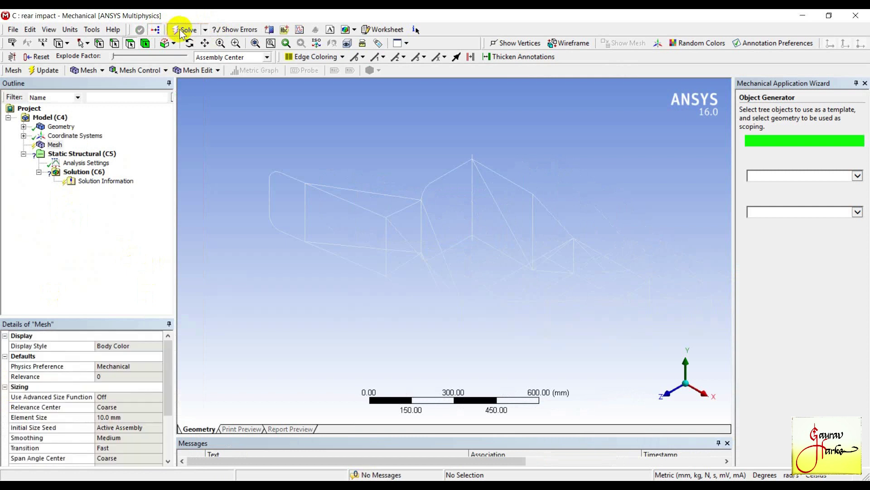
pyautogui.click(155, 31)
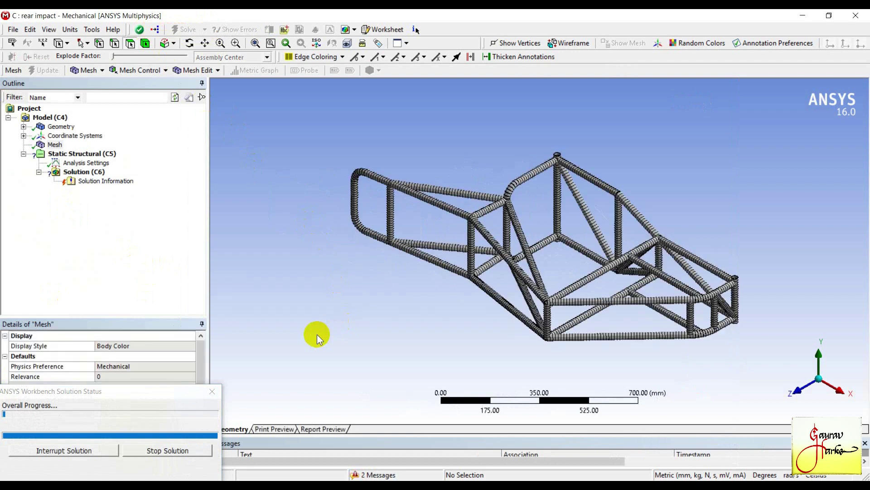
pyautogui.click(167, 448)
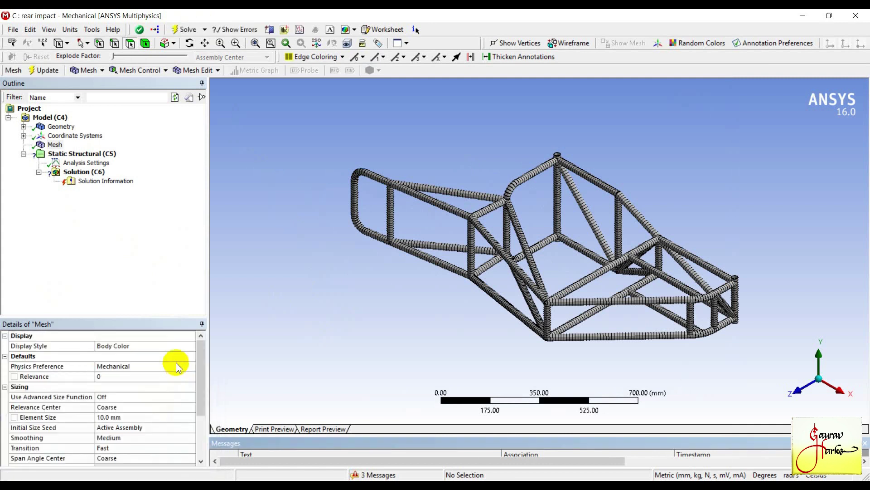
# Step: Inspect the meshed frame, dismiss the messages, and insert a Force load in the Static Structural analysis
pyautogui.click(189, 43)
pyautogui.moveTo(502, 353); pyautogui.dragTo(361, 255)
pyautogui.moveTo(521, 436); pyautogui.dragTo(506, 410)
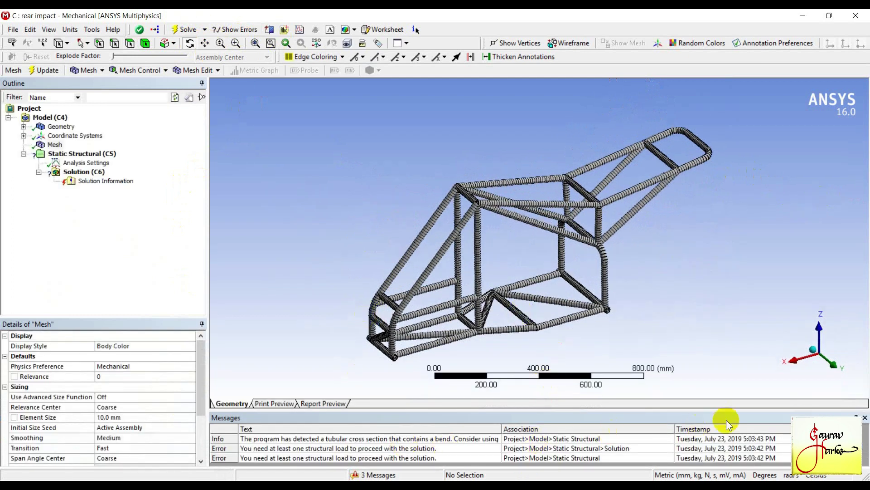
pyautogui.click(865, 417)
pyautogui.click(101, 155)
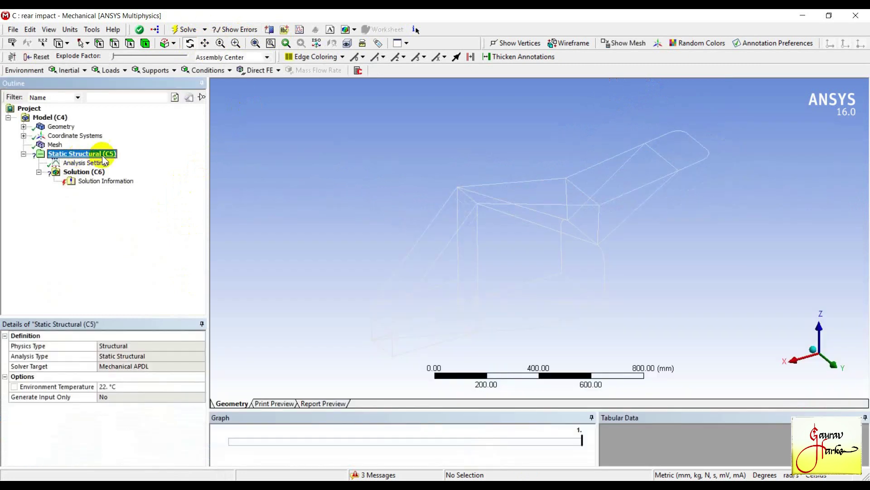
pyautogui.rightClick(103, 157)
pyautogui.moveTo(181, 162)
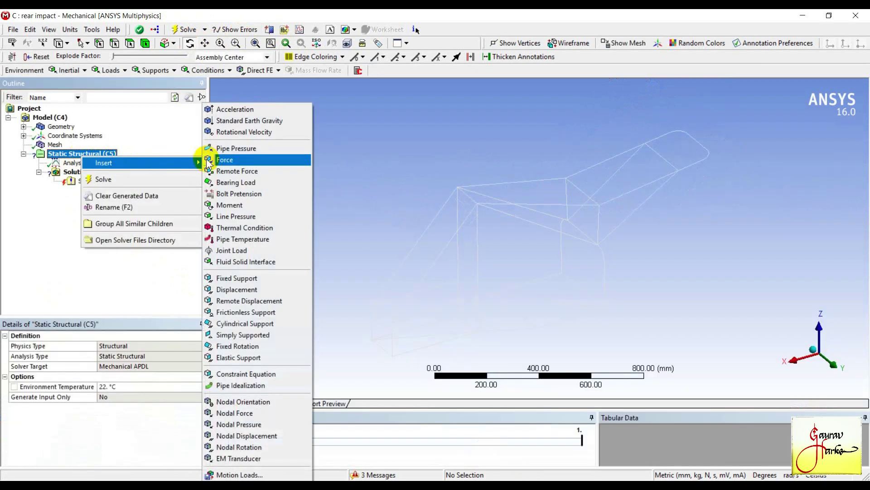
pyautogui.click(234, 163)
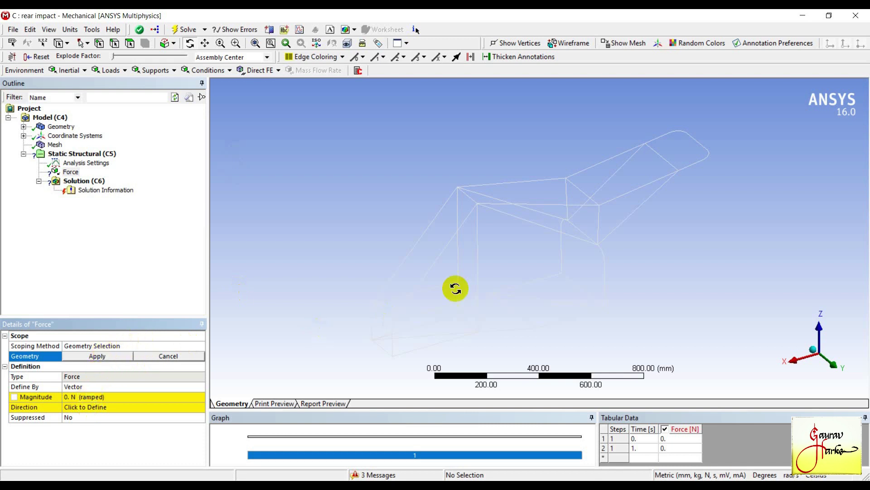
# Step: Scope the Force to the six edges of the closed upright hoop at the rear of the frame, including both bends
pyautogui.click(118, 43)
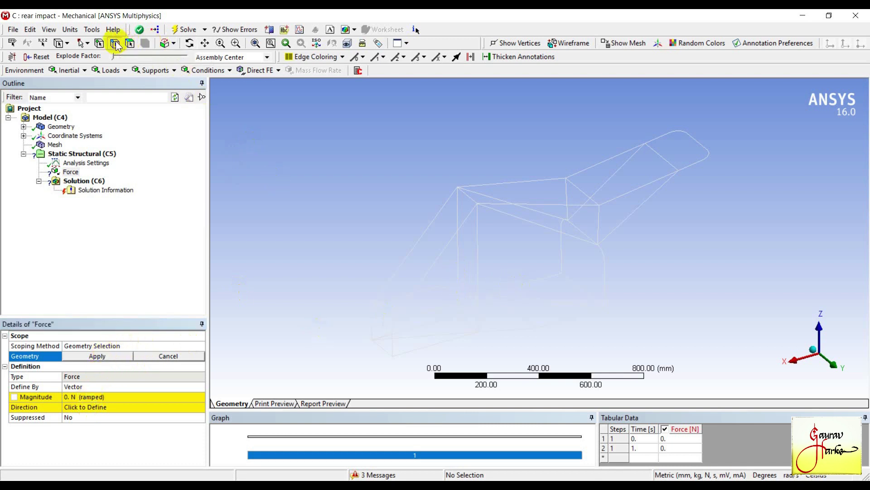
pyautogui.click(562, 257)
pyautogui.keyDown('ctrl'); pyautogui.click(603, 270); pyautogui.keyUp('ctrl')
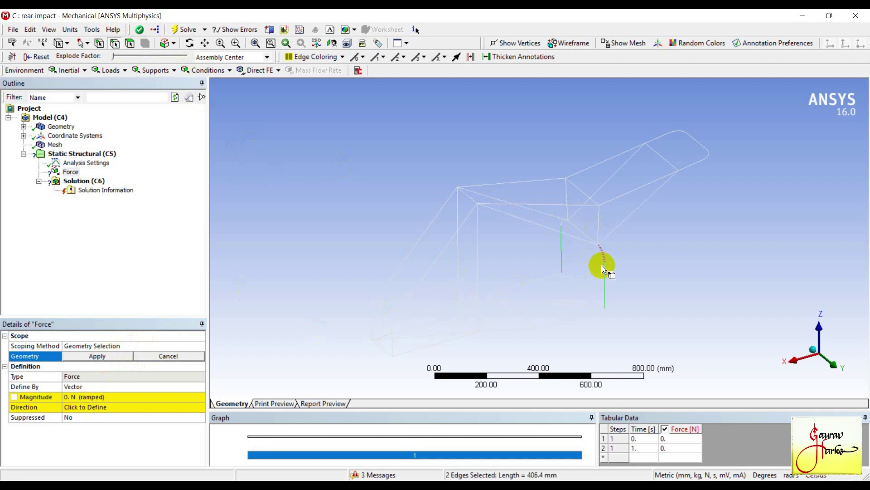
pyautogui.keyDown('ctrl'); pyautogui.click(601, 254); pyautogui.keyUp('ctrl')
pyautogui.keyDown('ctrl'); pyautogui.click(587, 235); pyautogui.keyUp('ctrl')
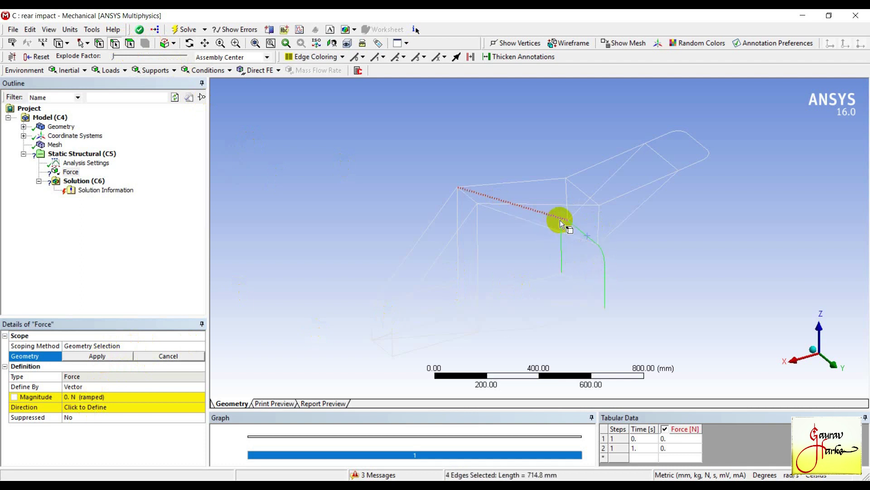
pyautogui.keyDown('ctrl'); pyautogui.click(562, 222); pyautogui.keyUp('ctrl')
pyautogui.keyDown('ctrl'); pyautogui.click(583, 288); pyautogui.keyUp('ctrl')
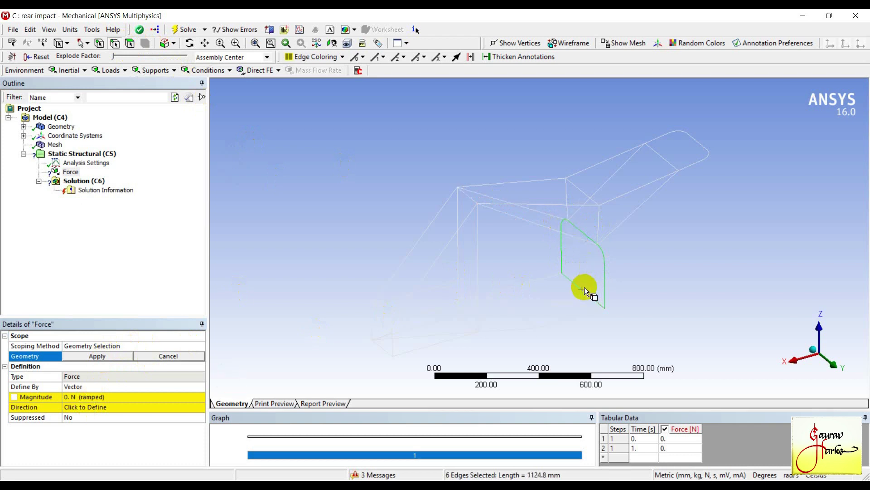
pyautogui.click(89, 358)
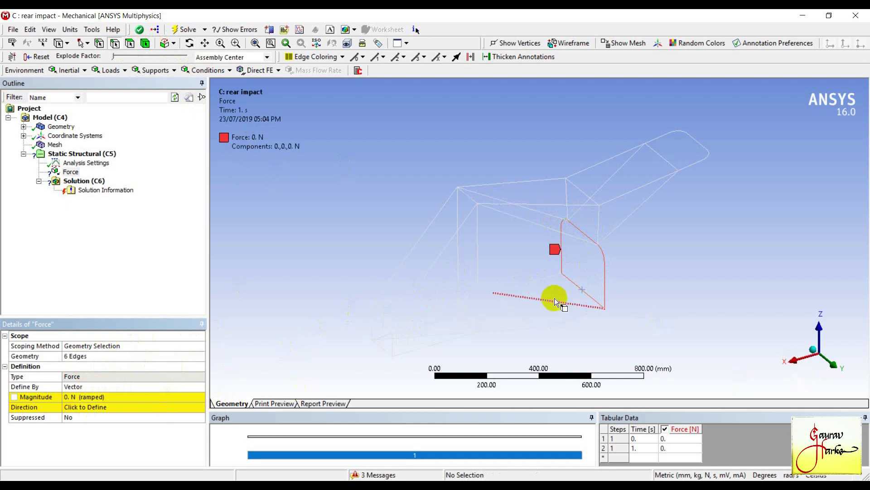
# Step: Switch to the chassis calculations document in Word, check the rear impact velocity and total impact force, and return to ANSYS Mechanical
pyautogui.hotkey('alt', 'Tab')
pyautogui.hotkey('alt', 'Tab')
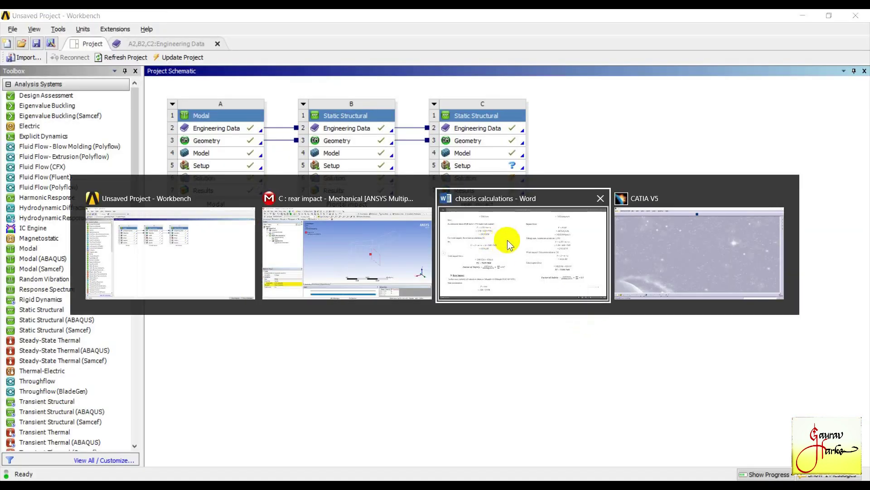
pyautogui.click(507, 240)
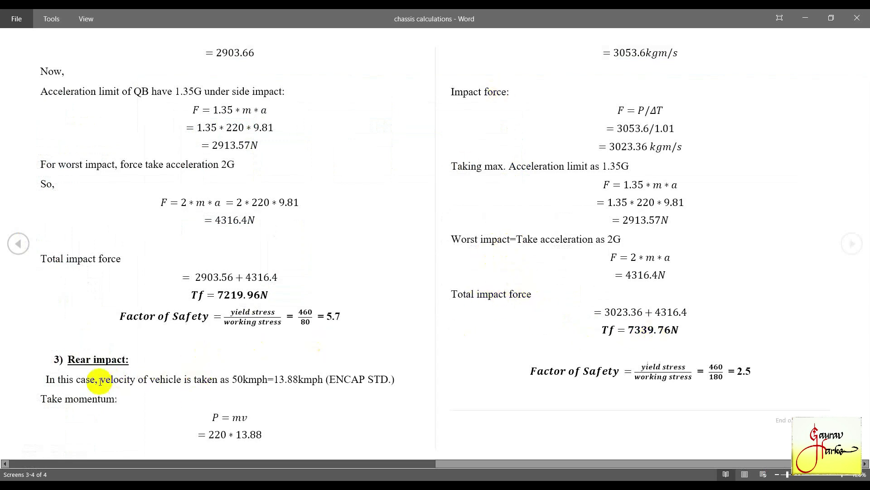
pyautogui.moveTo(226, 379); pyautogui.dragTo(268, 379)
pyautogui.click(359, 395)
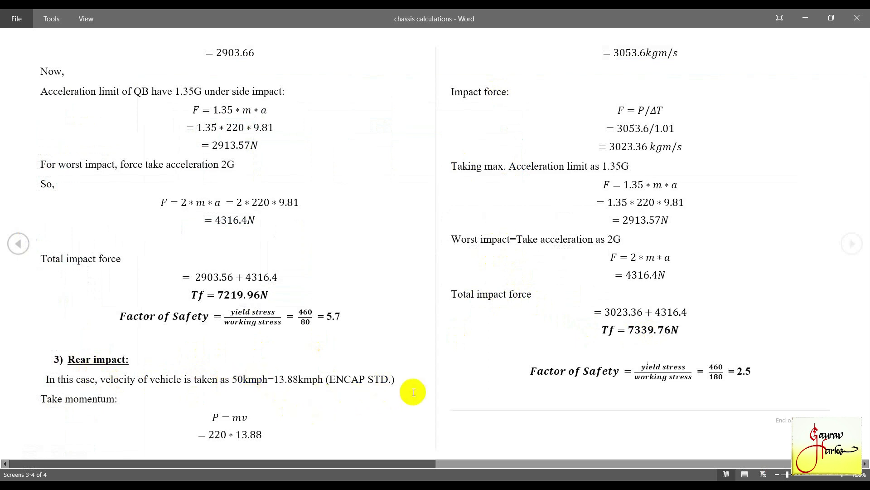
pyautogui.moveTo(572, 330); pyautogui.dragTo(687, 331)
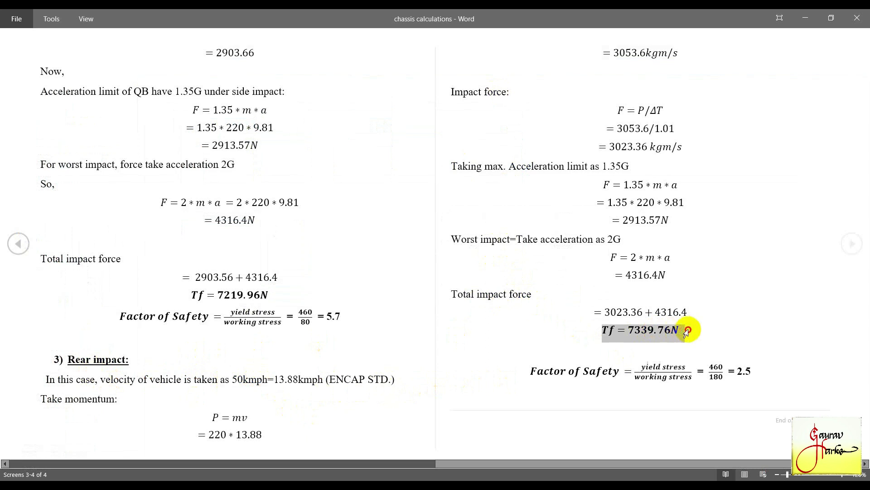
pyautogui.click(708, 330)
pyautogui.press('alt')
pyautogui.hotkey('alt', 'Tab')
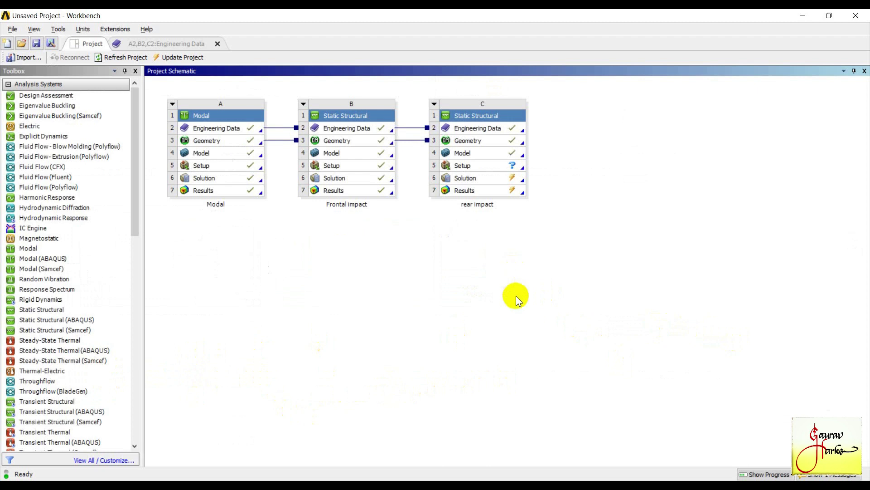
pyautogui.hotkey('alt', 'Tab')
pyautogui.hotkey('alt', 'Tab')
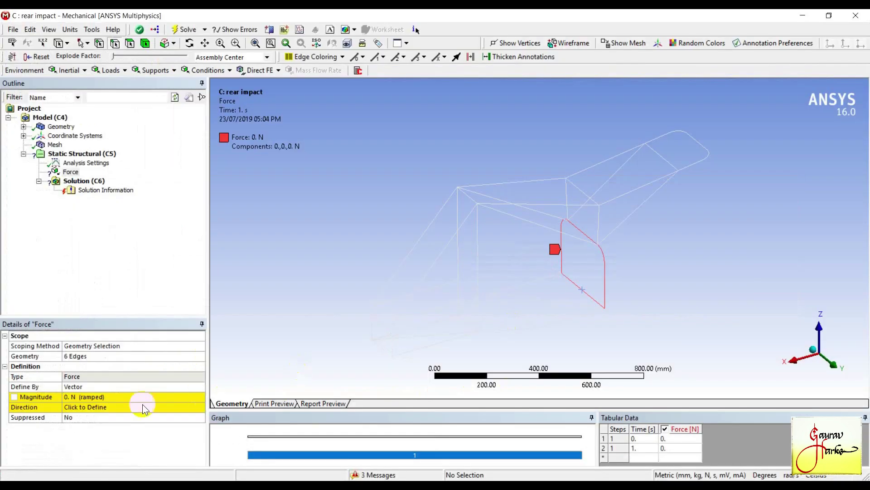
# Step: Define the Force by components and set its X component to 7340 N
pyautogui.click(195, 388)
pyautogui.click(199, 387)
pyautogui.click(84, 405)
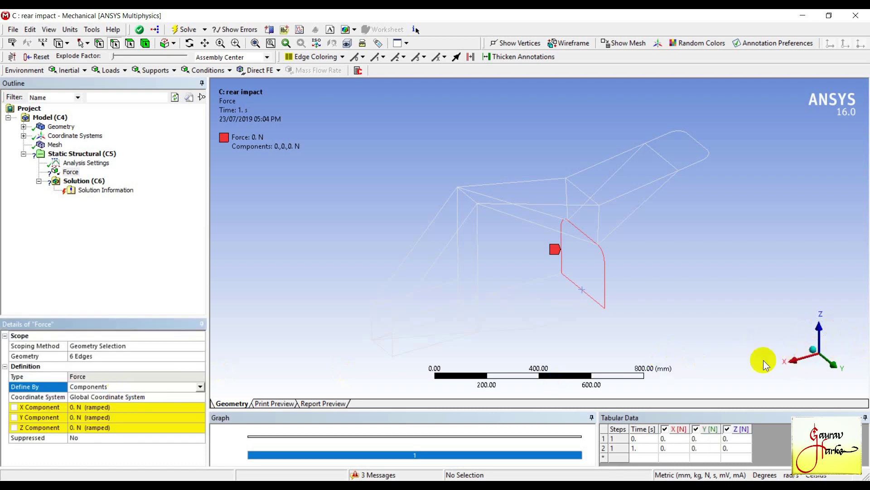
pyautogui.click(111, 407)
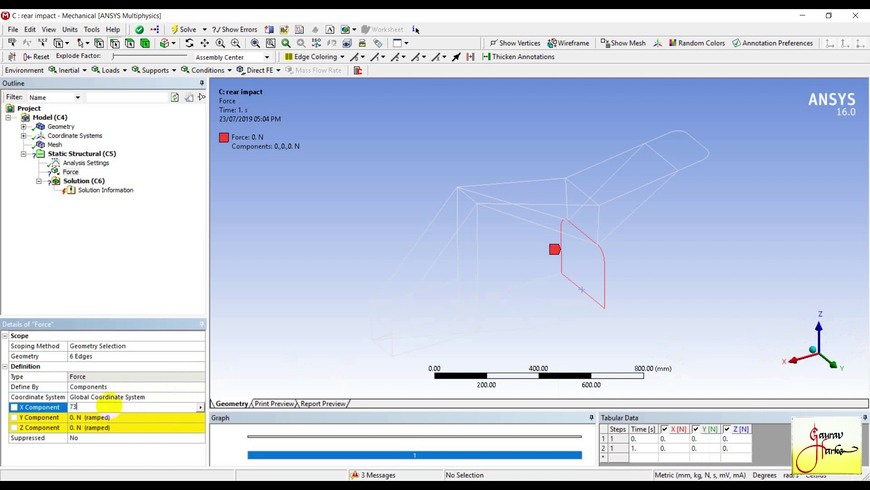
pyautogui.write('7340')
pyautogui.press('Return')
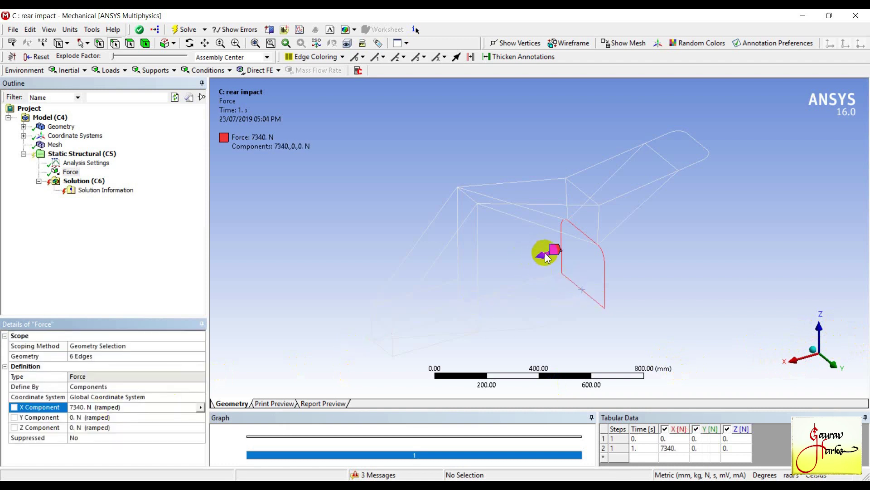
pyautogui.click(109, 210)
# Step: Insert a Fixed Support in the Static Structural analysis
pyautogui.click(95, 155)
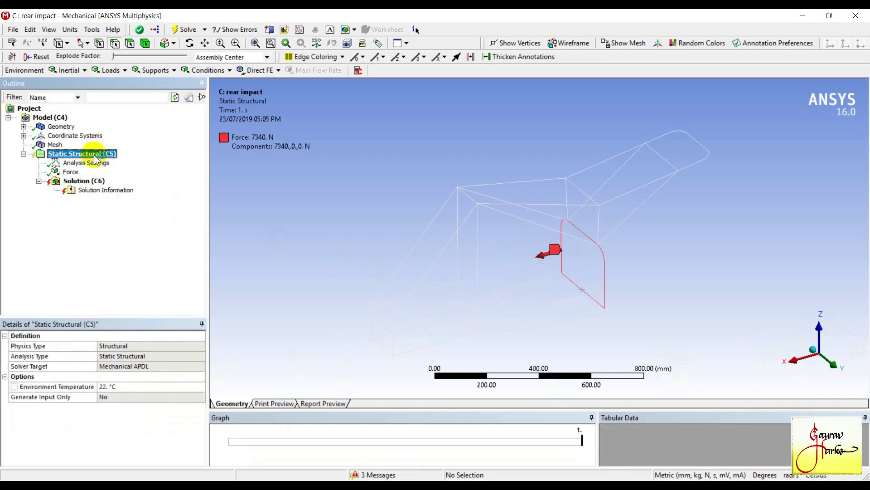
pyautogui.rightClick(95, 157)
pyautogui.moveTo(136, 162)
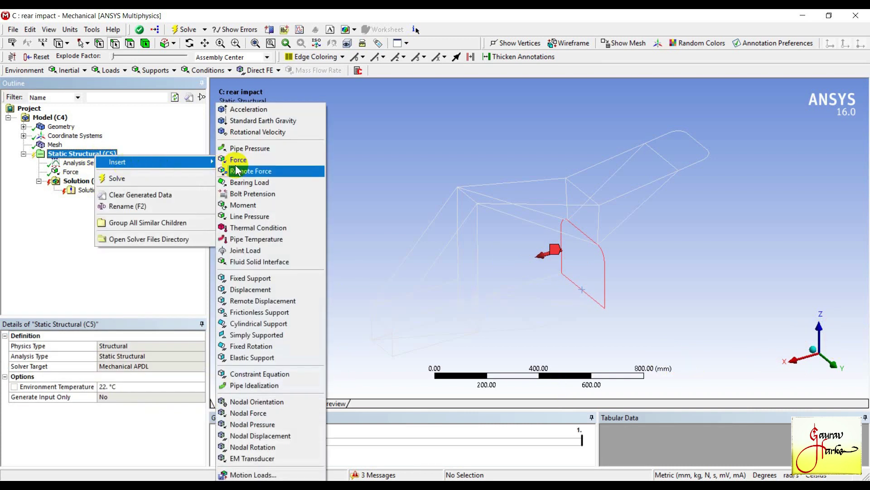
pyautogui.click(236, 277)
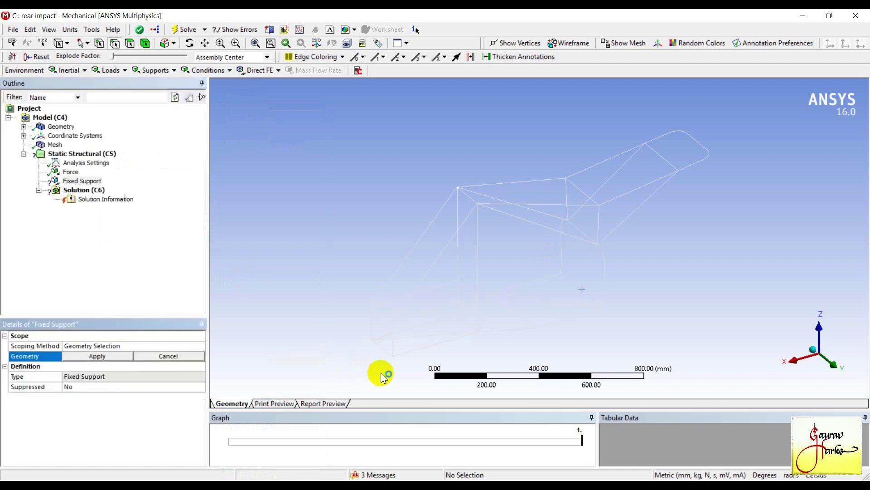
# Step: Scope the Fixed Support to the five edges of the small square with its diagonal brace at the front of the frame
pyautogui.moveTo(396, 365); pyautogui.dragTo(501, 326)
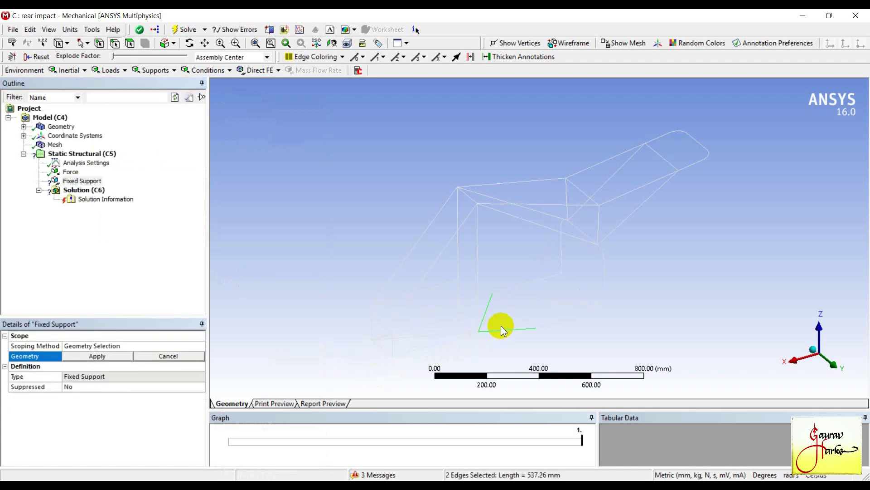
pyautogui.click(358, 344)
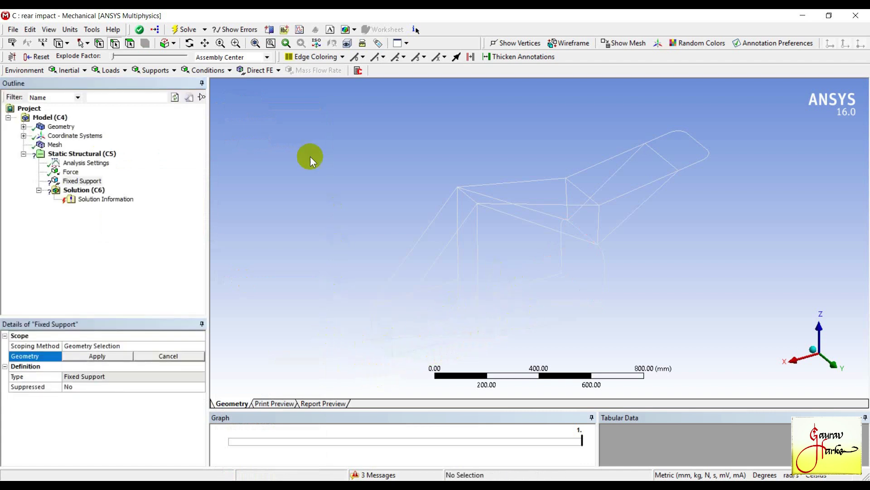
pyautogui.click(189, 44)
pyautogui.moveTo(429, 268); pyautogui.dragTo(414, 292)
pyautogui.scroll(3, 414, 291)
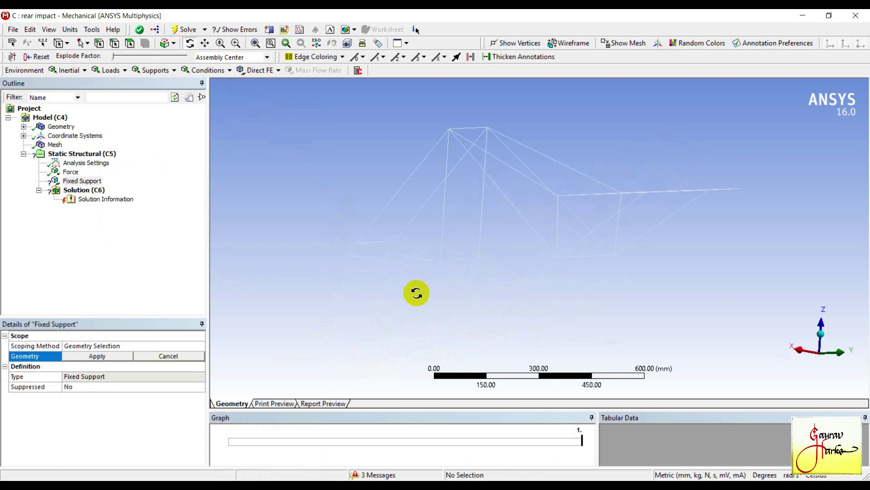
pyautogui.moveTo(358, 315); pyautogui.dragTo(314, 196)
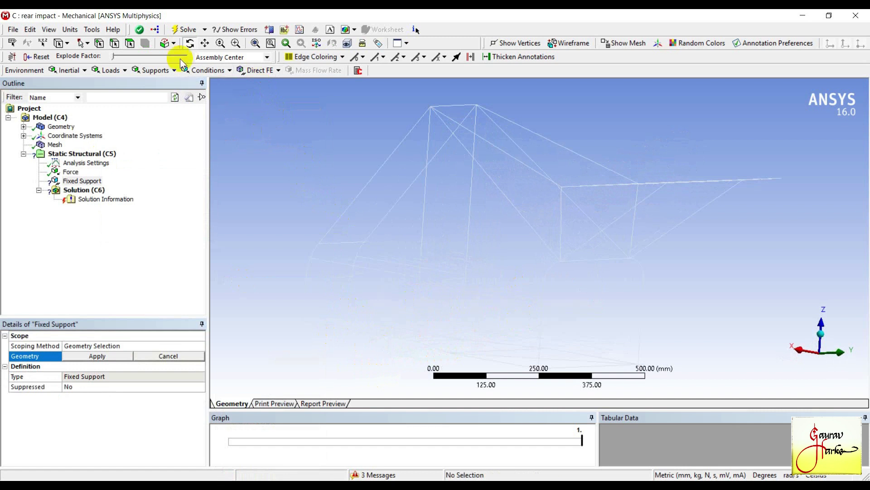
pyautogui.click(113, 44)
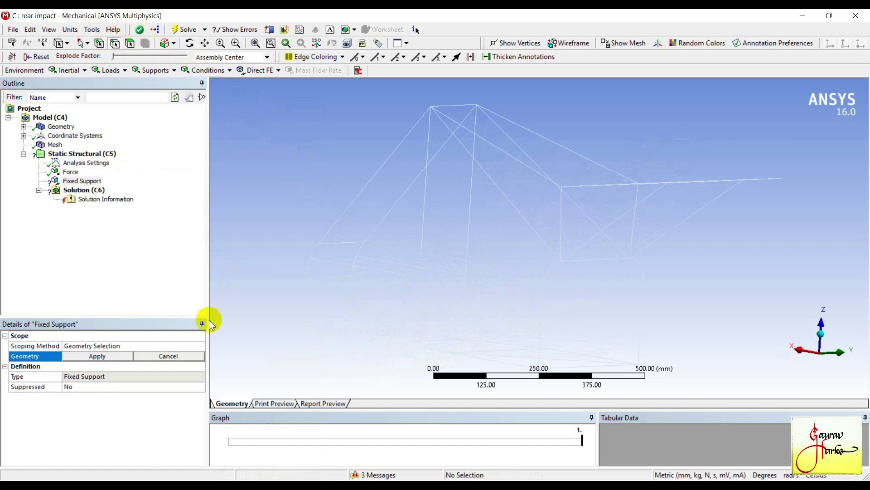
pyautogui.click(305, 296)
pyautogui.keyDown('ctrl'); pyautogui.click(324, 278); pyautogui.keyUp('ctrl')
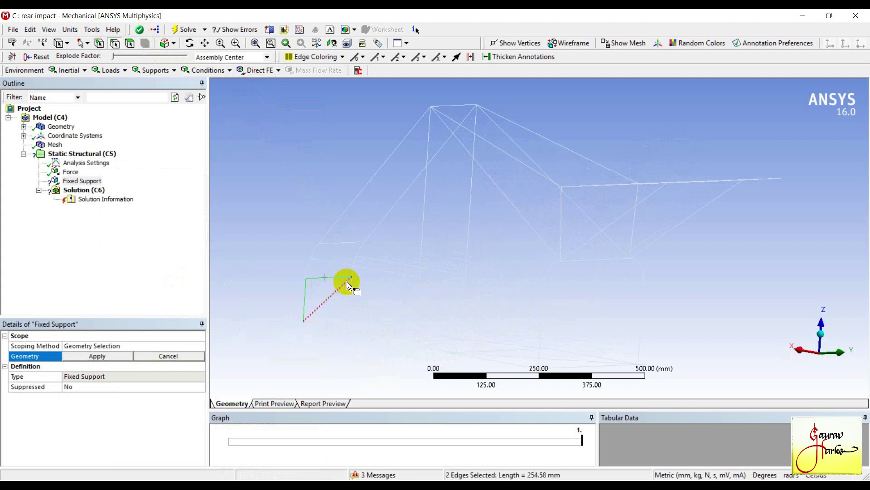
pyautogui.keyDown('ctrl'); pyautogui.click(350, 282); pyautogui.keyUp('ctrl')
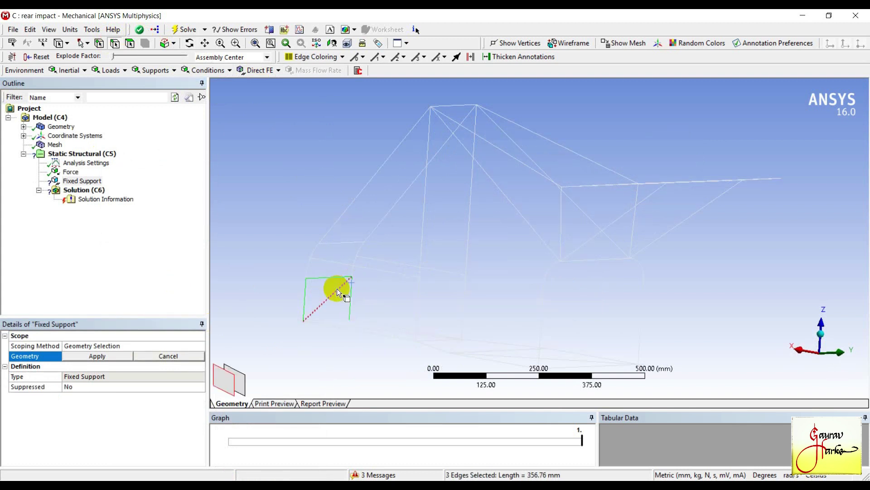
pyautogui.keyDown('ctrl'); pyautogui.click(337, 288); pyautogui.keyUp('ctrl')
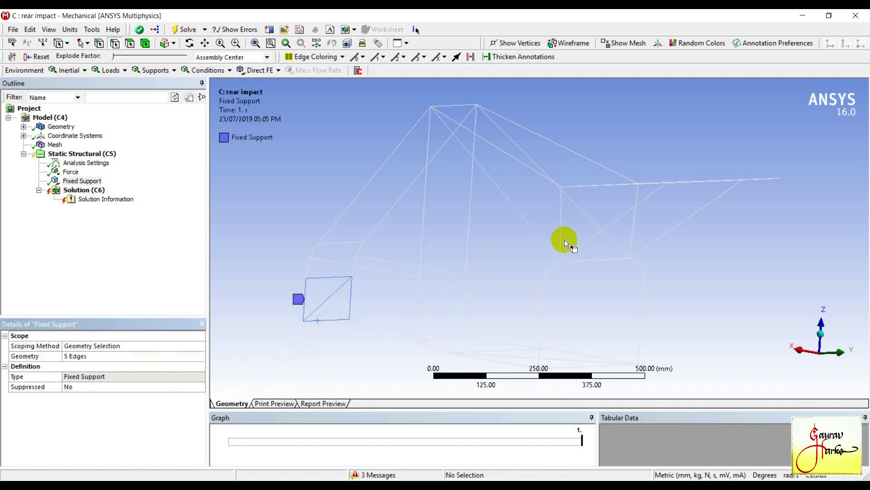
# Step: Check the placement of the Force and the Fixed Support on the frame
pyautogui.rightClick(534, 210)
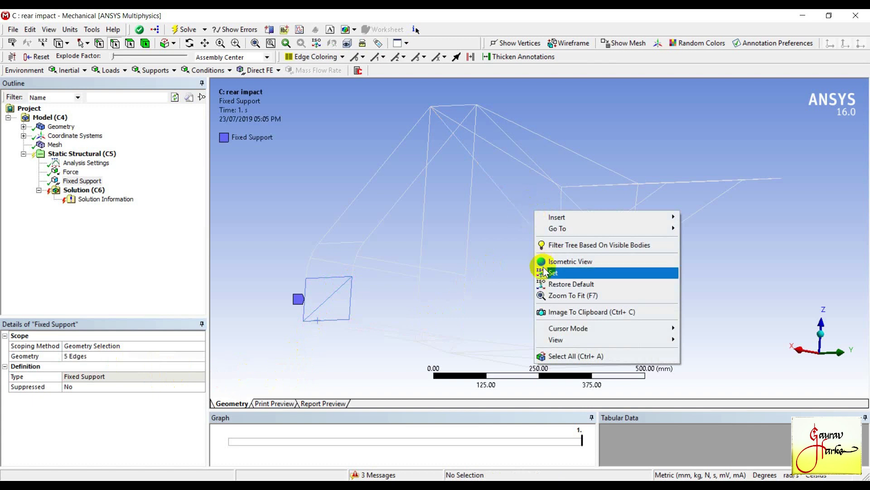
pyautogui.click(520, 219)
pyautogui.click(190, 43)
pyautogui.moveTo(538, 233); pyautogui.dragTo(502, 253)
pyautogui.scroll(-3, 502, 253)
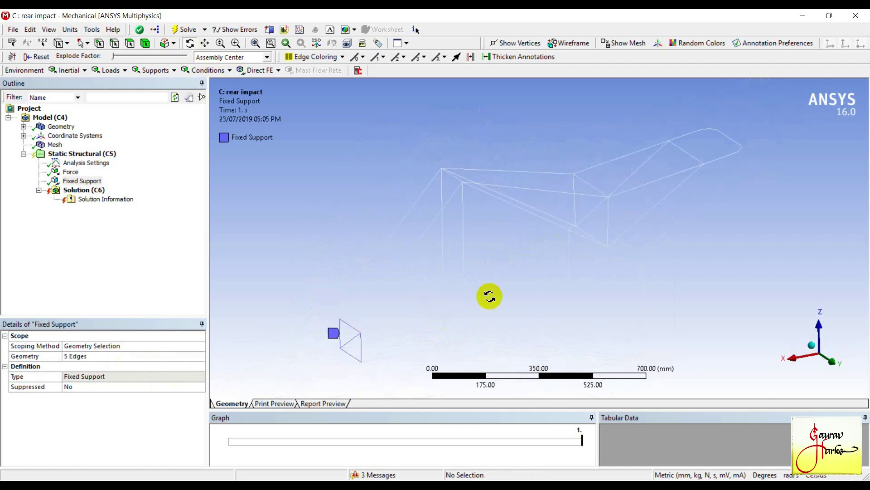
pyautogui.click(70, 171)
pyautogui.click(57, 180)
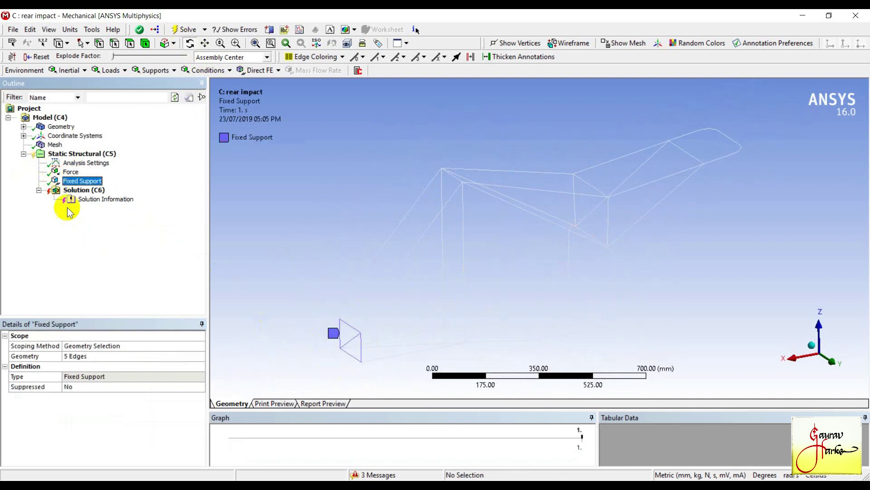
# Step: Insert a Total Deformation result under the Solution of the rear impact analysis
pyautogui.click(88, 192)
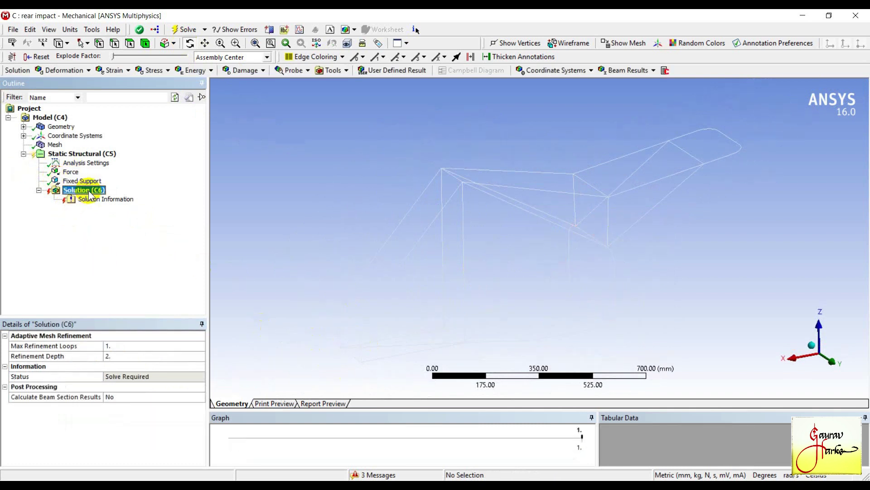
pyautogui.rightClick(89, 190)
pyautogui.moveTo(118, 195)
pyautogui.moveTo(263, 199)
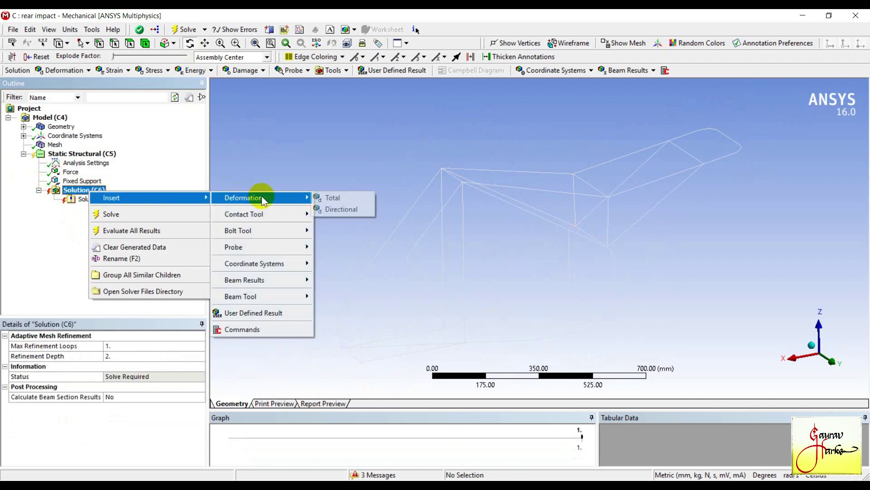
pyautogui.click(333, 198)
# Step: Add a Beam Tool to the Solution to evaluate stresses in the frame tubes
pyautogui.click(91, 190)
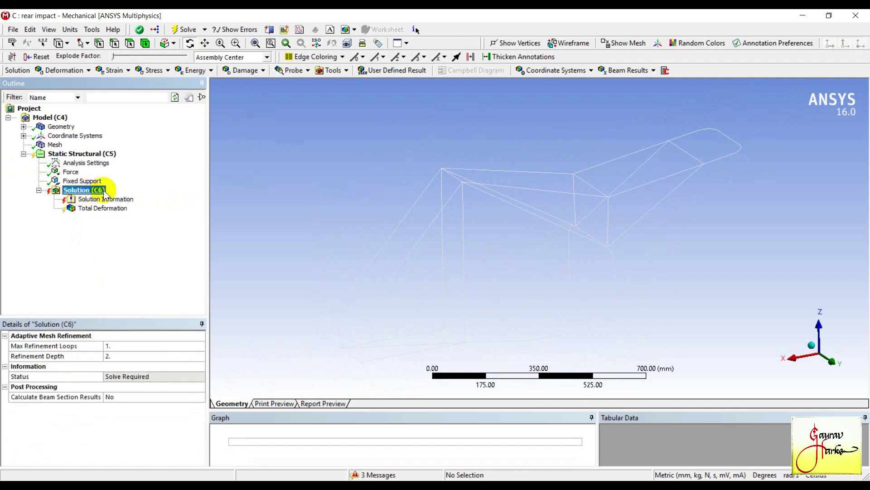
pyautogui.rightClick(96, 192)
pyautogui.moveTo(201, 198)
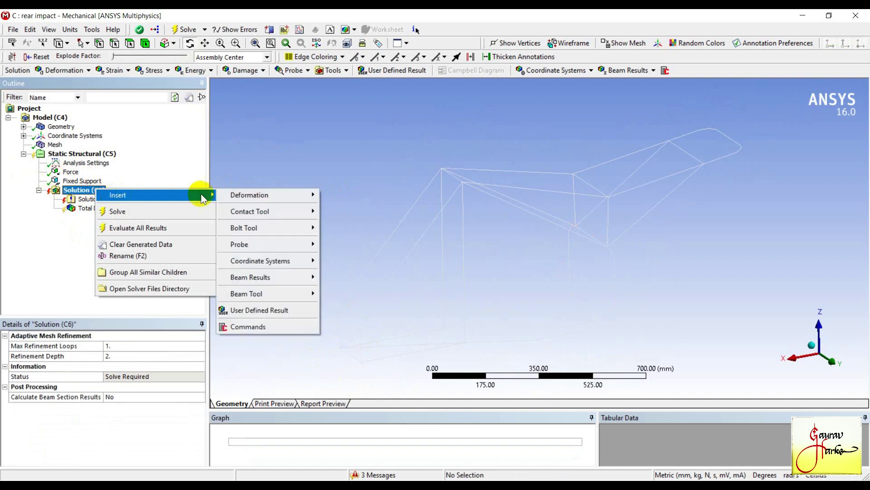
pyautogui.moveTo(265, 298)
pyautogui.click(357, 296)
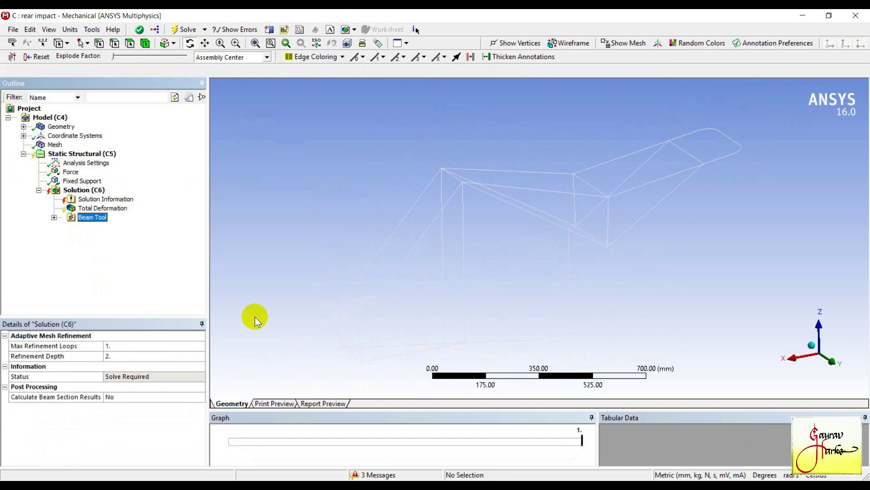
# Step: Solve the rear impact static analysis and dismiss the Messages pane
pyautogui.click(84, 190)
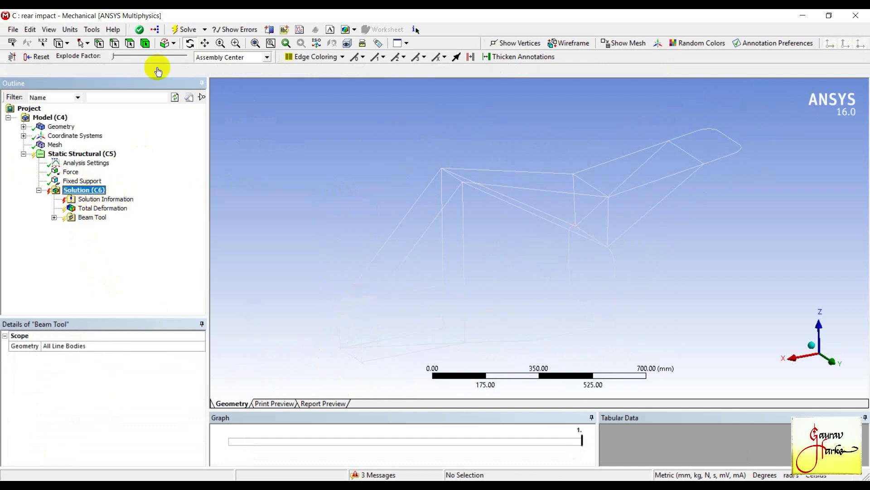
pyautogui.click(179, 31)
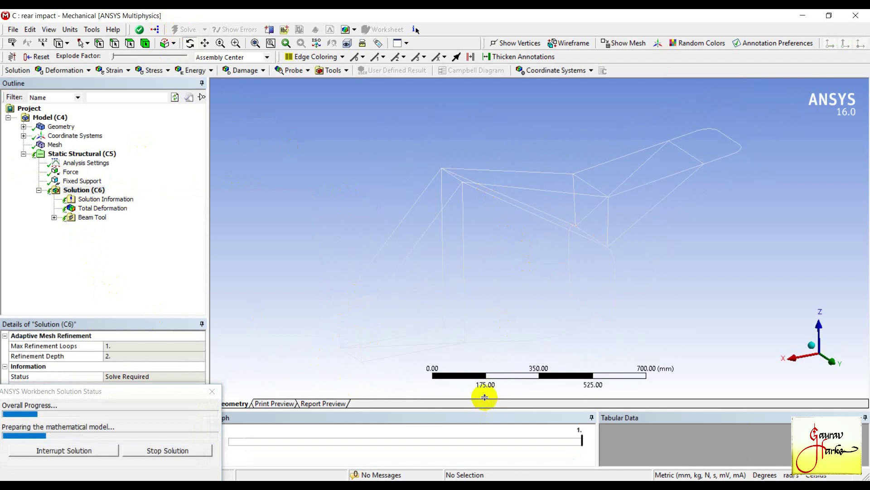
pyautogui.moveTo(485, 393); pyautogui.dragTo(484, 381)
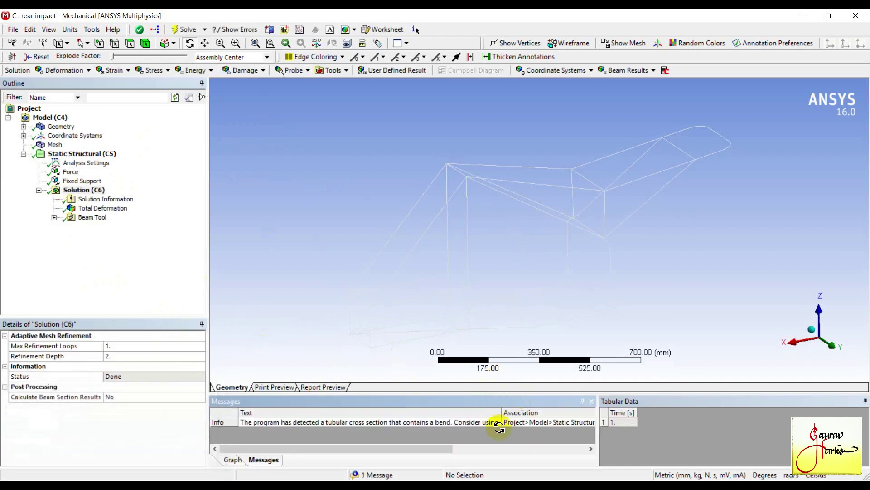
pyautogui.click(591, 401)
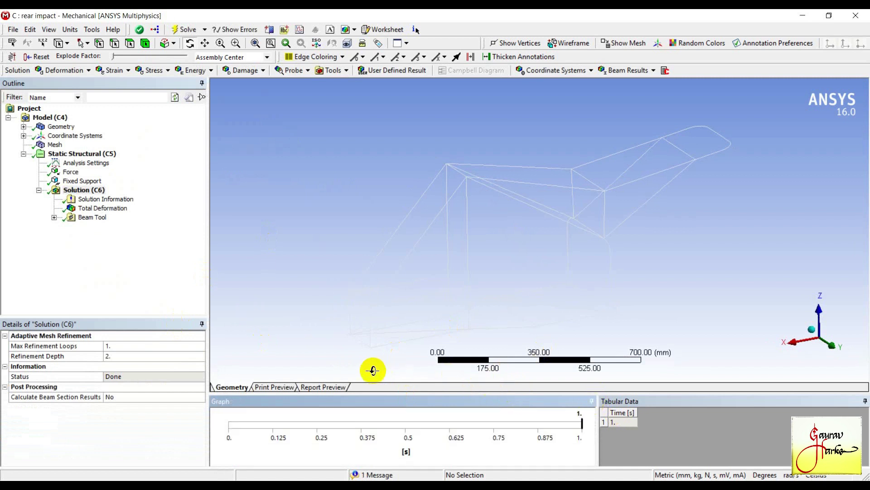
# Step: Display the Total Deformation result at 1.0 (True Scale) and animate it
pyautogui.click(92, 208)
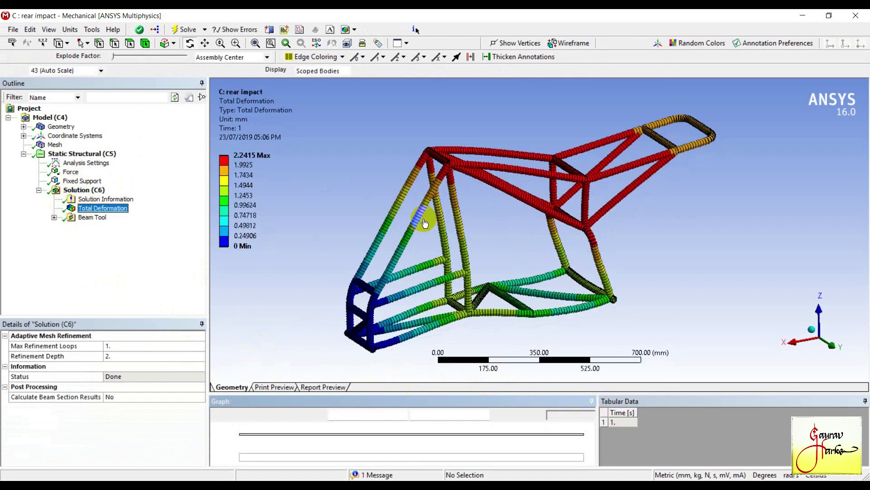
pyautogui.click(83, 71)
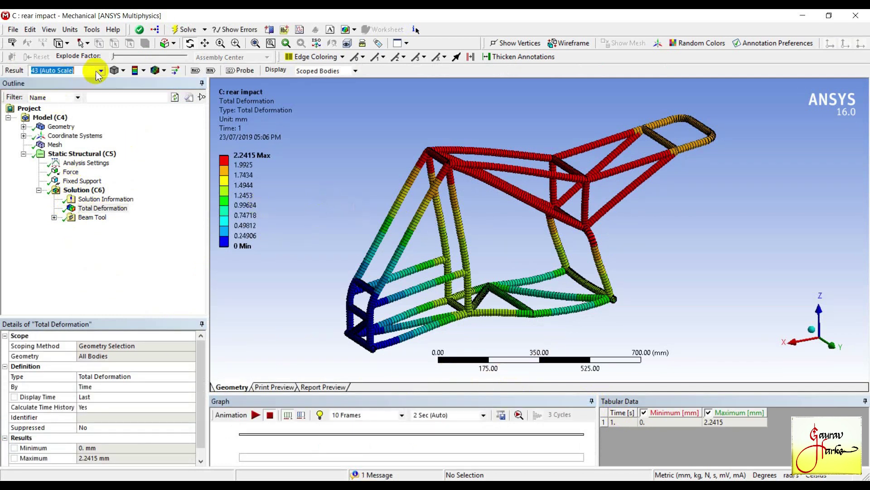
pyautogui.click(79, 87)
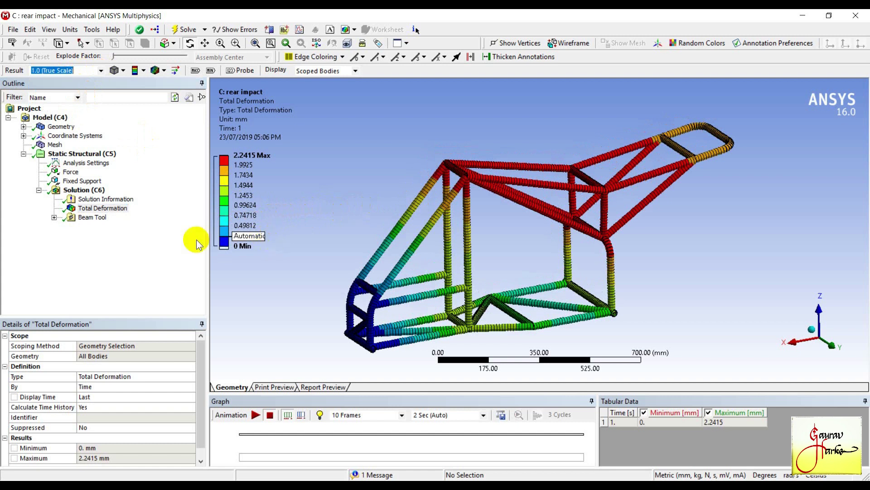
pyautogui.click(254, 414)
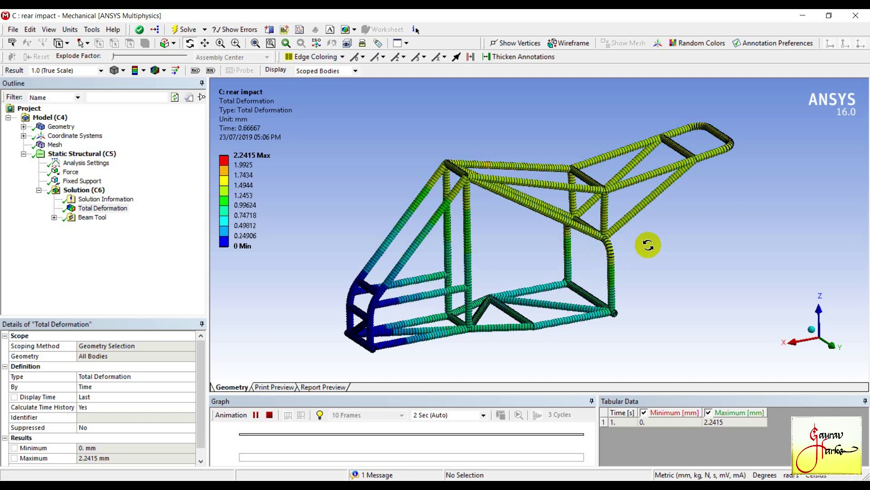
# Step: Set the deformation display scale to 21 (0.5x Auto) and play the Total Deformation animation
pyautogui.click(100, 71)
pyautogui.click(84, 91)
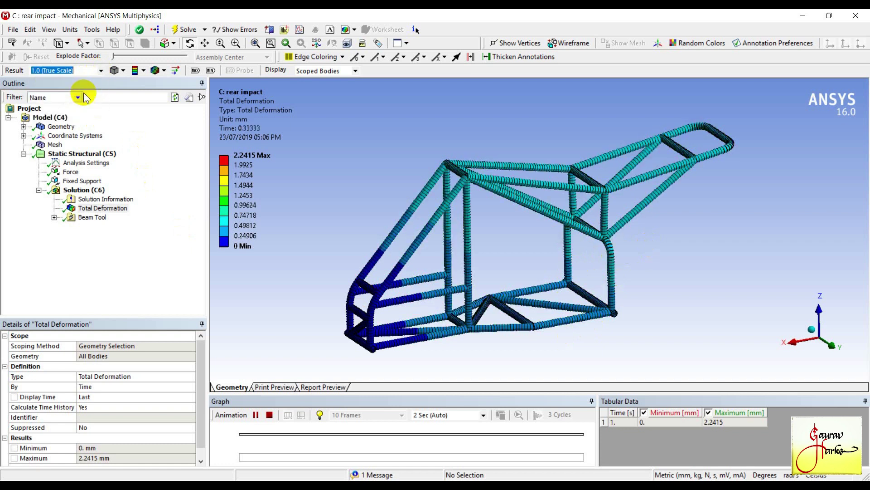
pyautogui.click(255, 414)
pyautogui.click(624, 240)
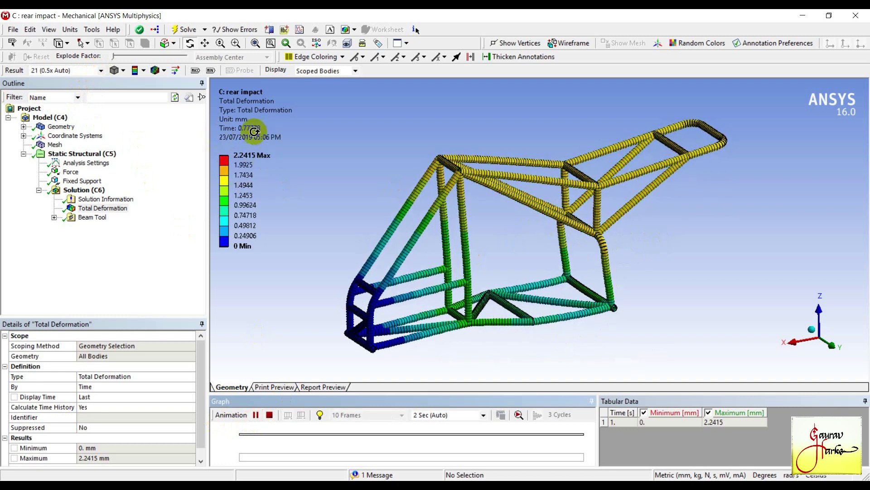
# Step: Review the Beam Tool's Direct, Minimum Combined and Maximum Combined Stress results, and animate the Maximum Combined Stress
pyautogui.click(54, 217)
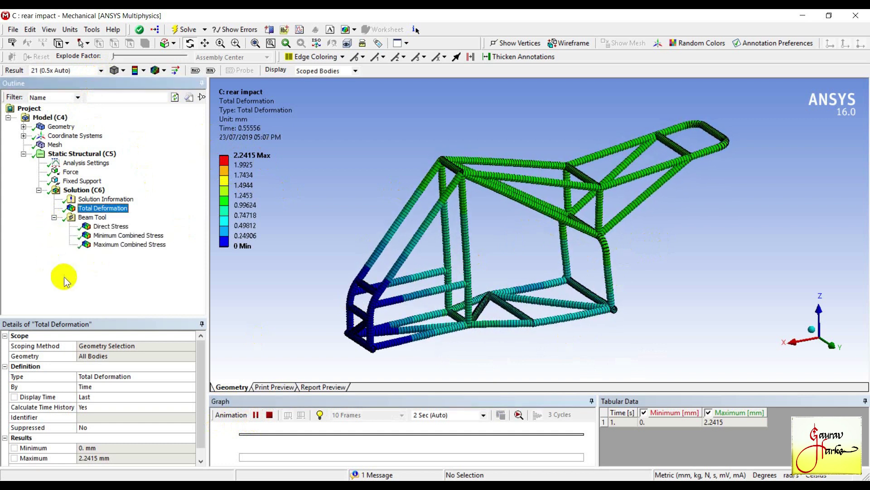
pyautogui.click(109, 227)
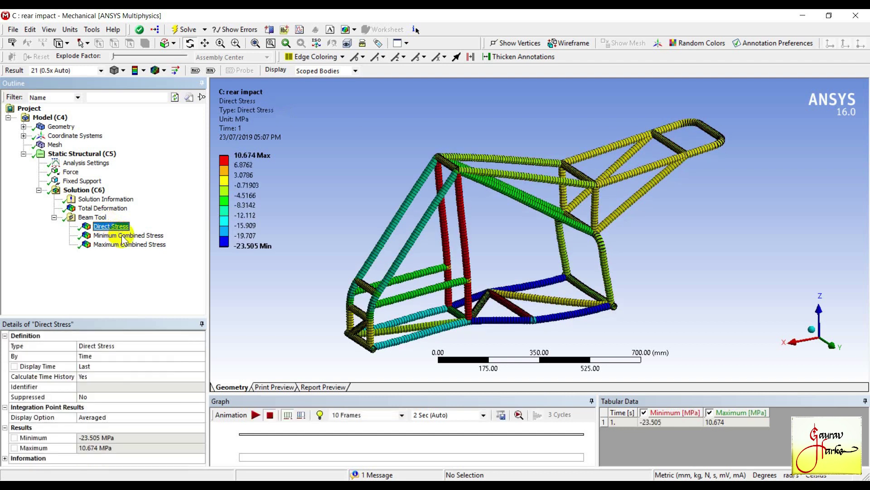
pyautogui.click(122, 237)
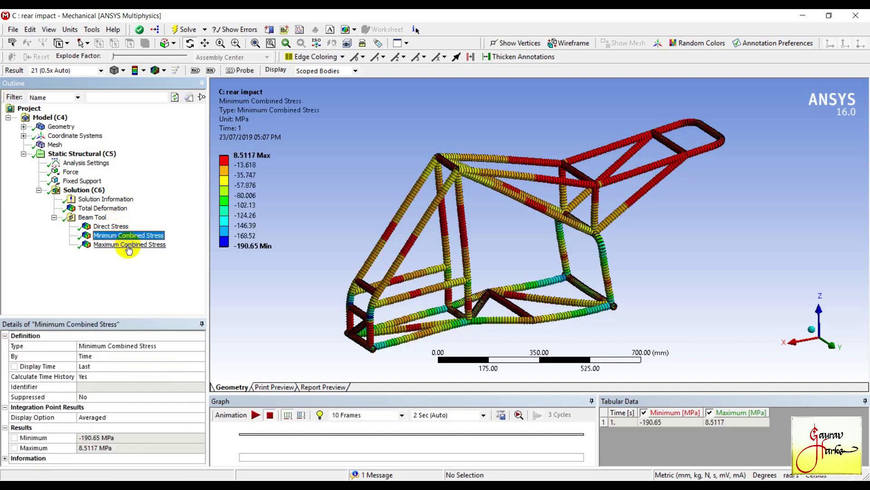
pyautogui.click(129, 245)
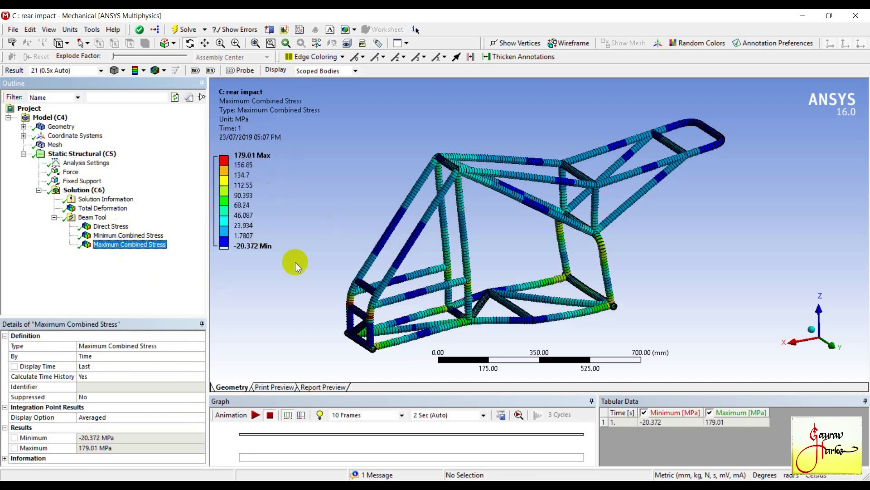
pyautogui.click(255, 415)
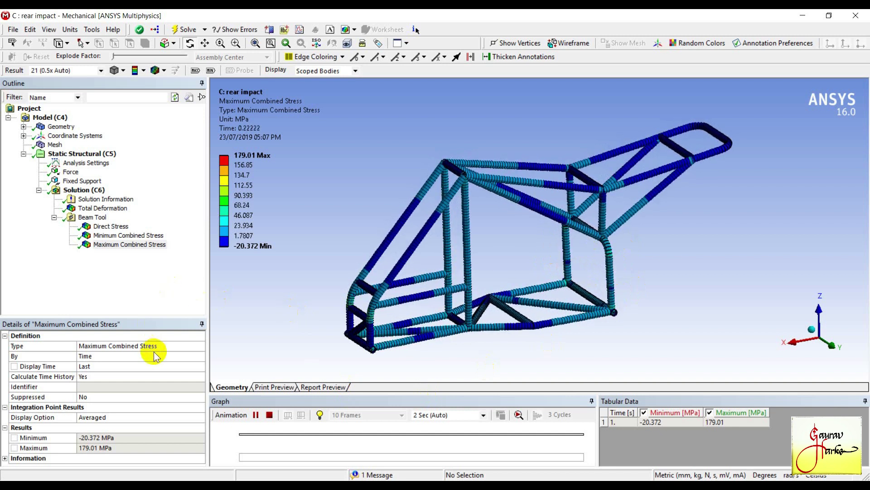
# Step: Switch to the chassis calculations document in Word and check the factor of safety calculation for the rear impact
pyautogui.hotkey('alt', 'Tab')
pyautogui.hotkey('alt', 'Tab')
pyautogui.hotkey('alt', 'Tab')
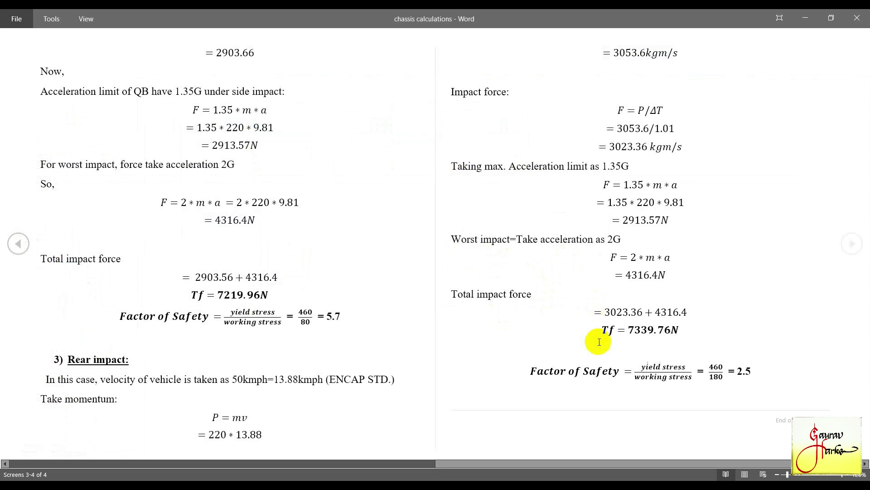
pyautogui.click(727, 375)
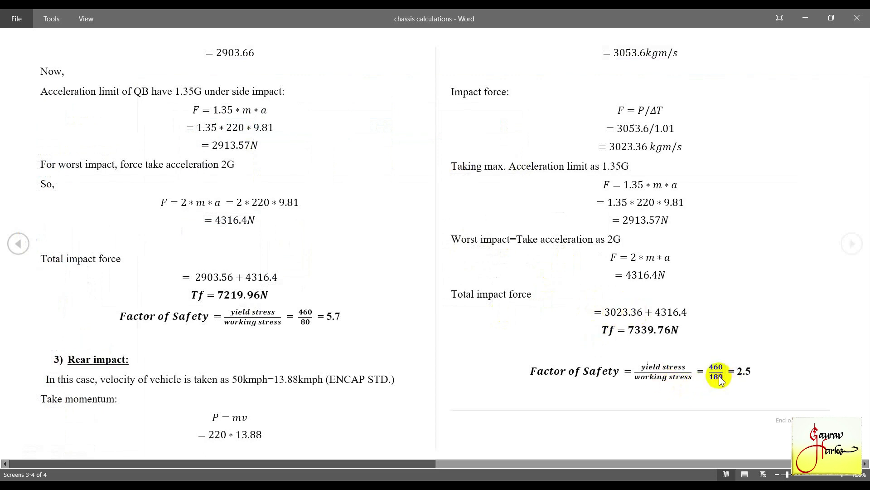
pyautogui.click(707, 370)
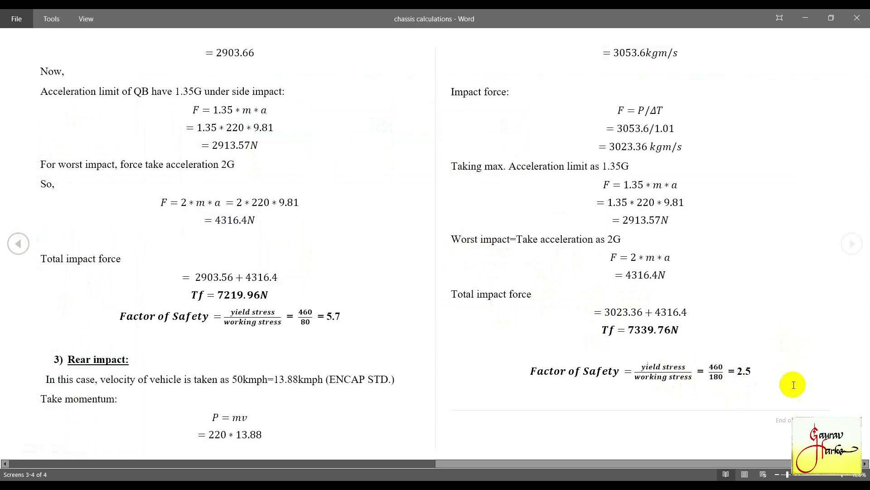
pyautogui.click(740, 372)
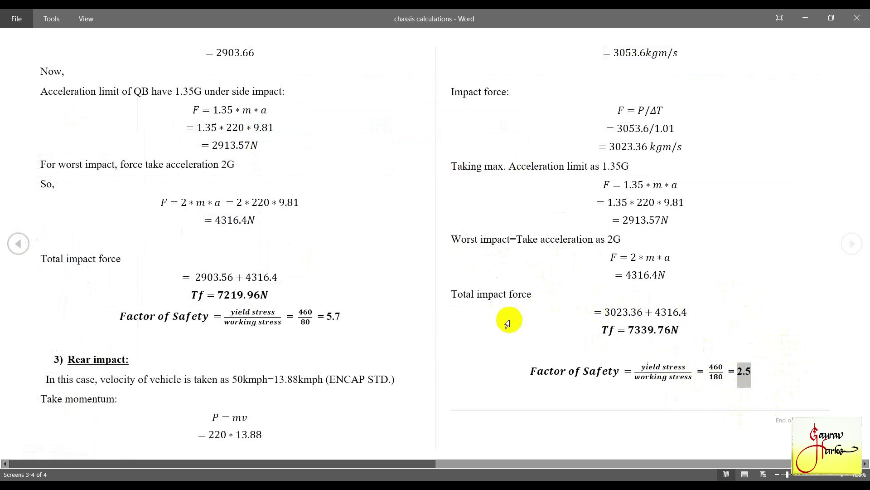
# Step: Switch back to the rear impact analysis in ANSYS Mechanical and close it to return to the project schematic
pyautogui.hotkey('alt', 'Tab')
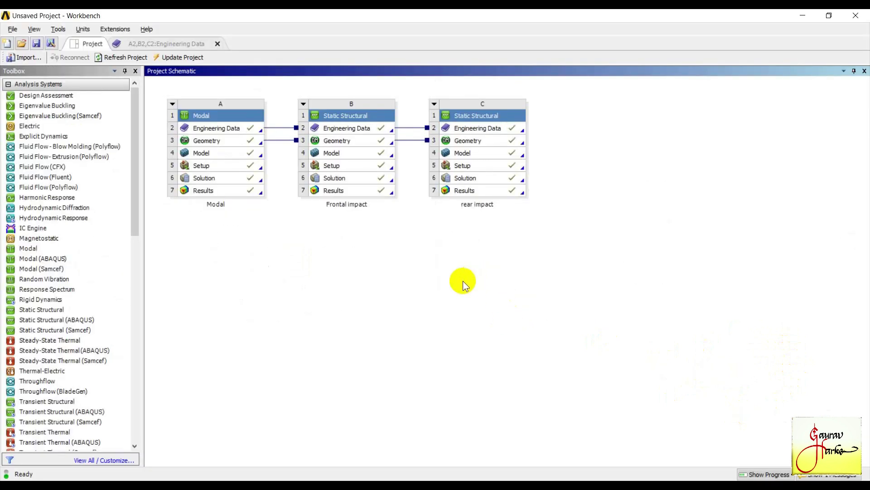
pyautogui.hotkey('alt', 'Tab')
pyautogui.press('Tab')
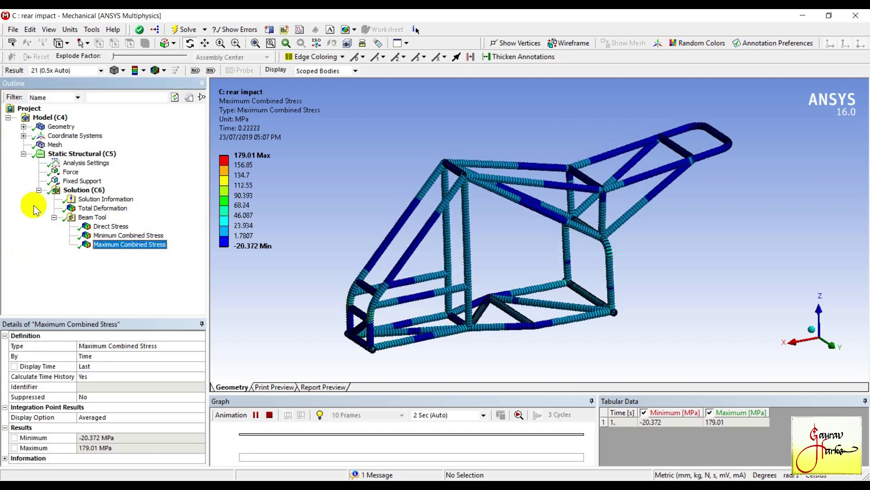
pyautogui.click(12, 29)
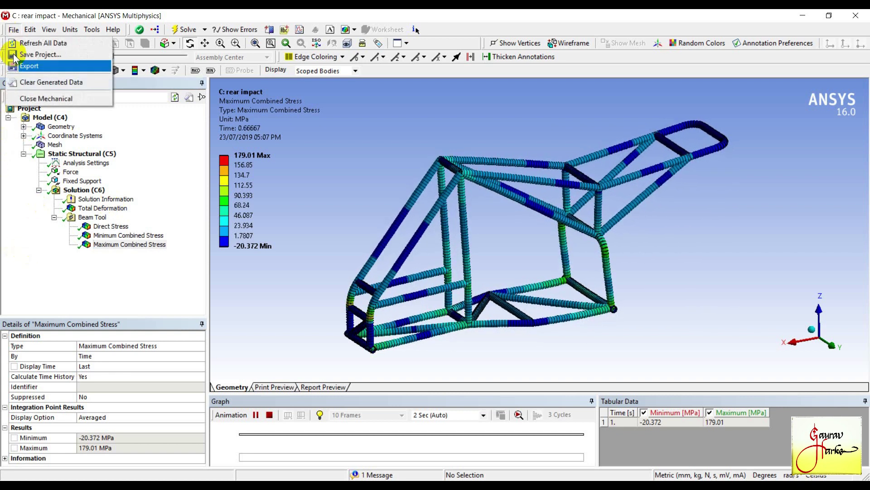
pyautogui.click(35, 99)
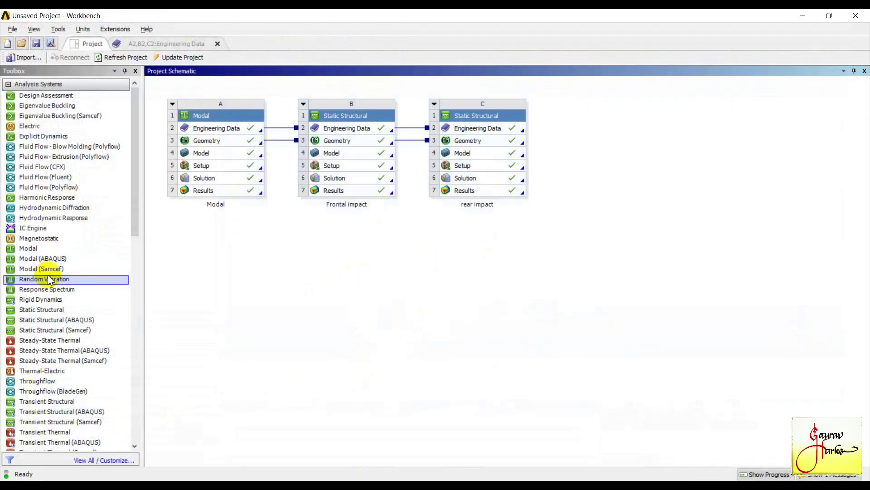
# Step: Add a Static Structural system named side impact that shares the rear impact system's Engineering Data and Geometry
pyautogui.click(73, 313)
pyautogui.moveTo(74, 312); pyautogui.dragTo(509, 142)
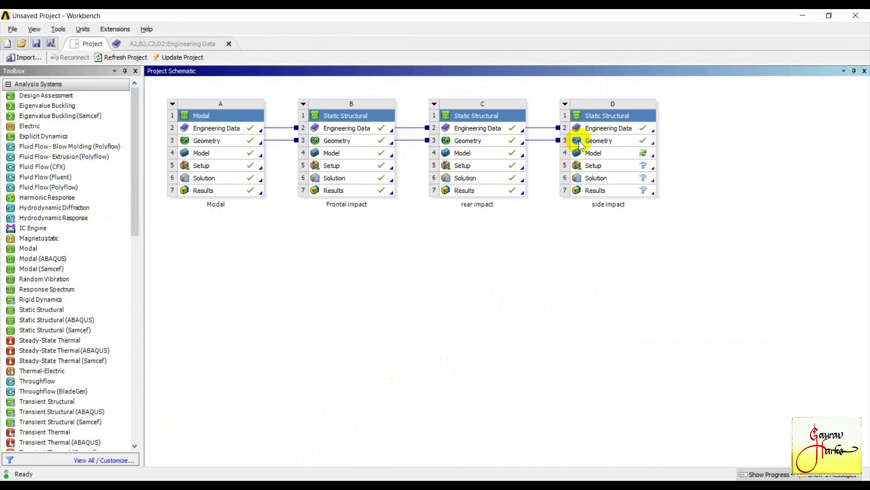
# Step: Switch to the chassis calculations document in Word and review the side impact velocity, 2G worst-case force and total impact force
pyautogui.hotkey('alt', 'Tab')
pyautogui.click(424, 227)
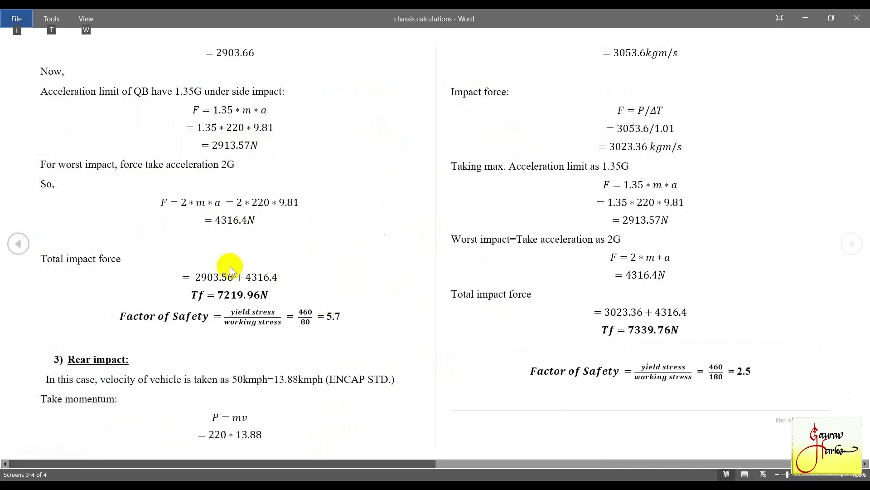
pyautogui.click(18, 243)
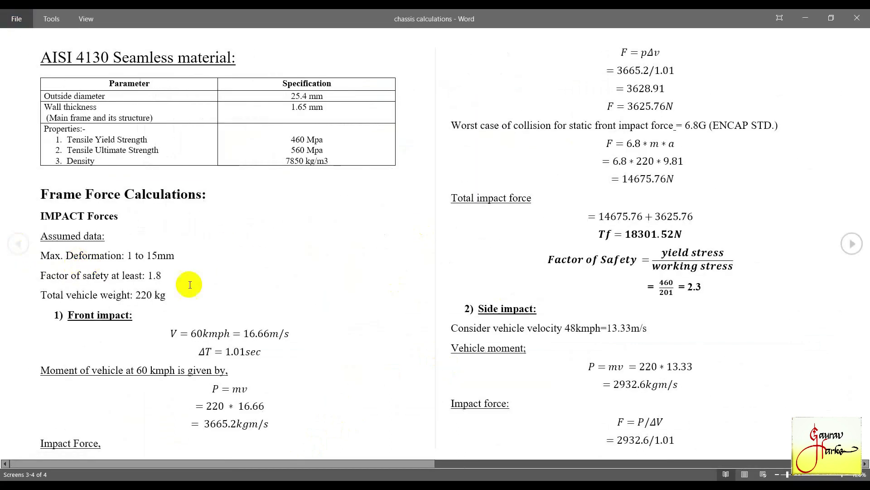
pyautogui.scroll(-1, 564, 313)
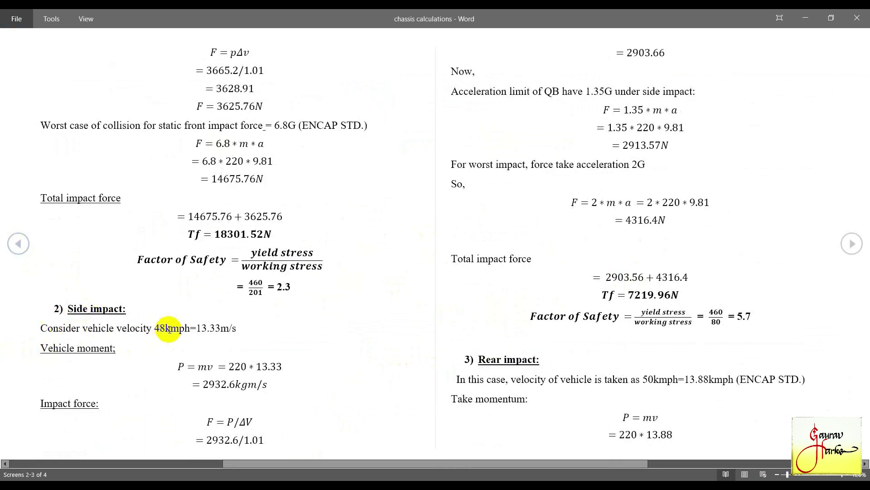
pyautogui.moveTo(156, 328); pyautogui.dragTo(200, 349)
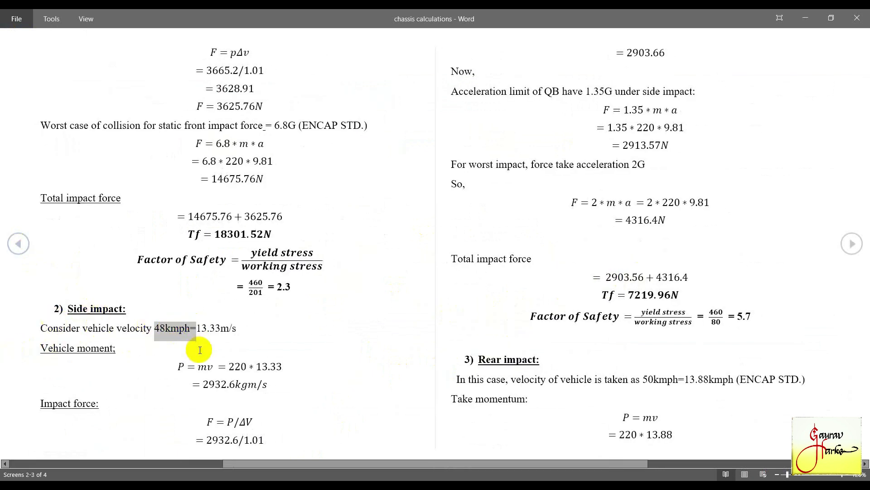
pyautogui.click(201, 351)
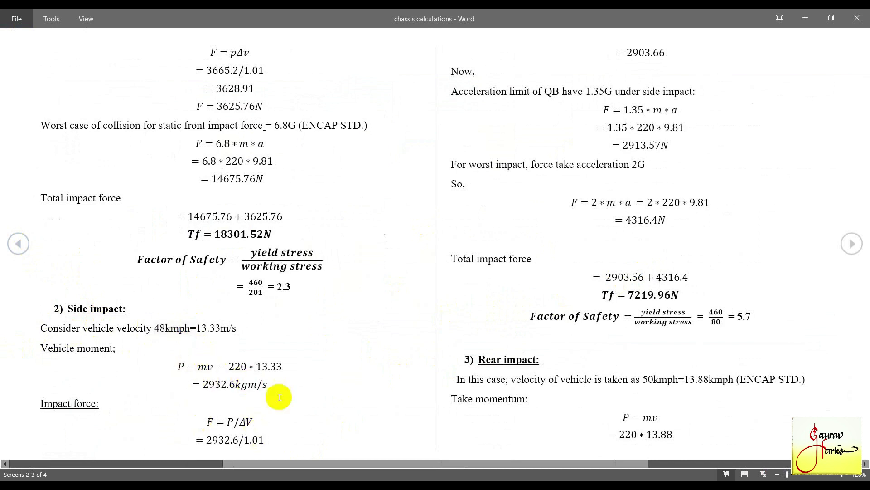
pyautogui.moveTo(644, 168); pyautogui.dragTo(578, 168)
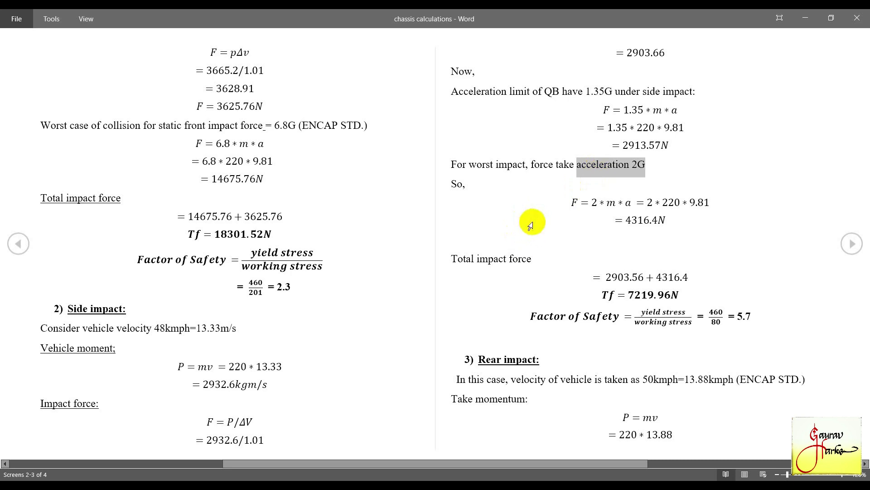
pyautogui.click(556, 220)
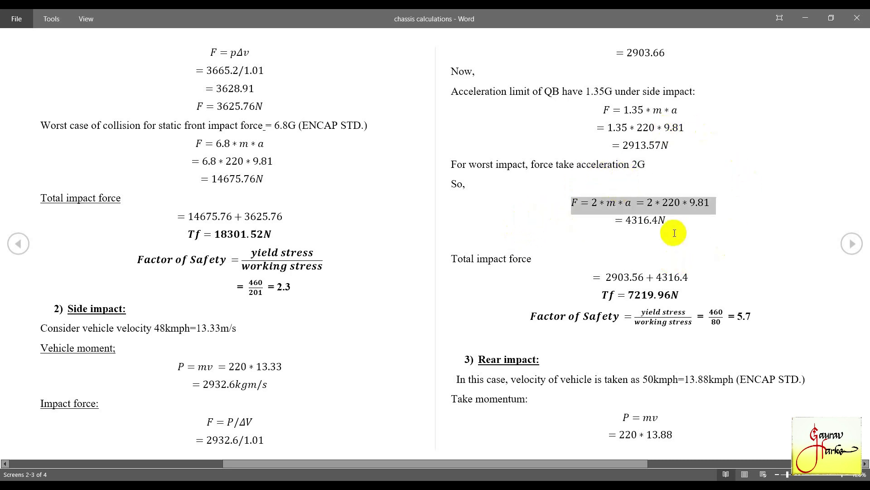
pyautogui.click(574, 294)
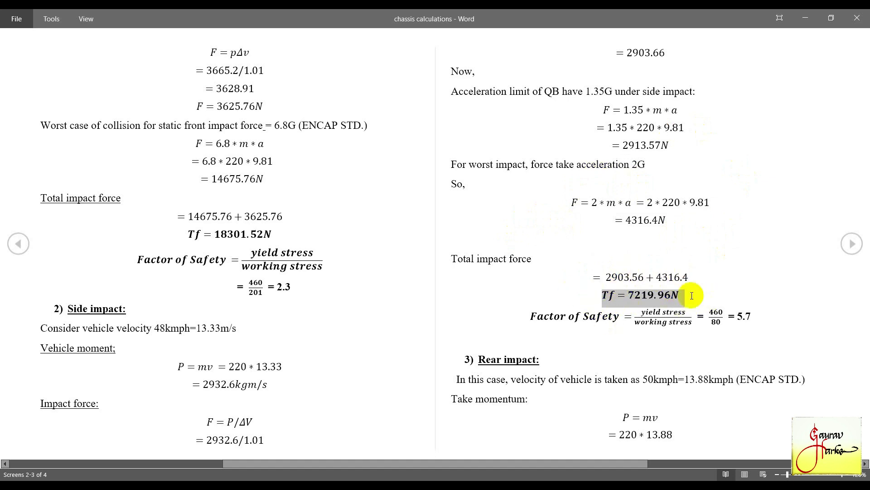
# Step: Switch back to ANSYS Workbench and open the side impact system's Model in Mechanical
pyautogui.hotkey('alt', 'Tab')
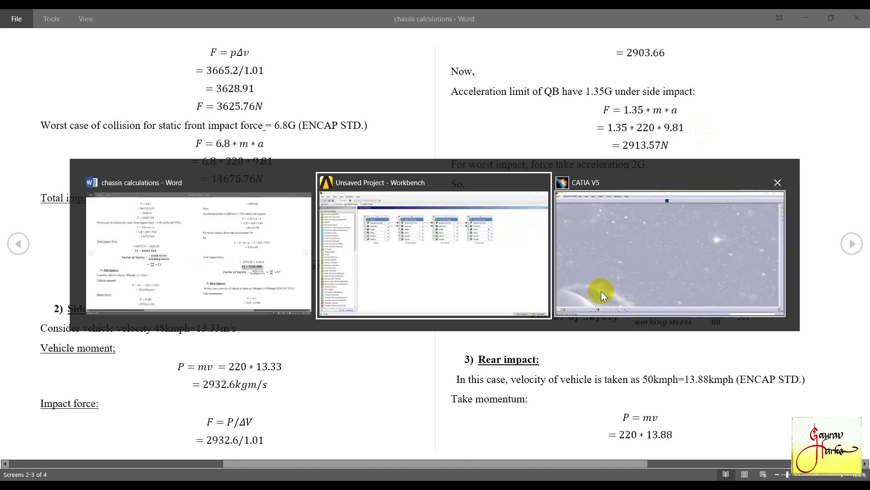
pyautogui.click(491, 248)
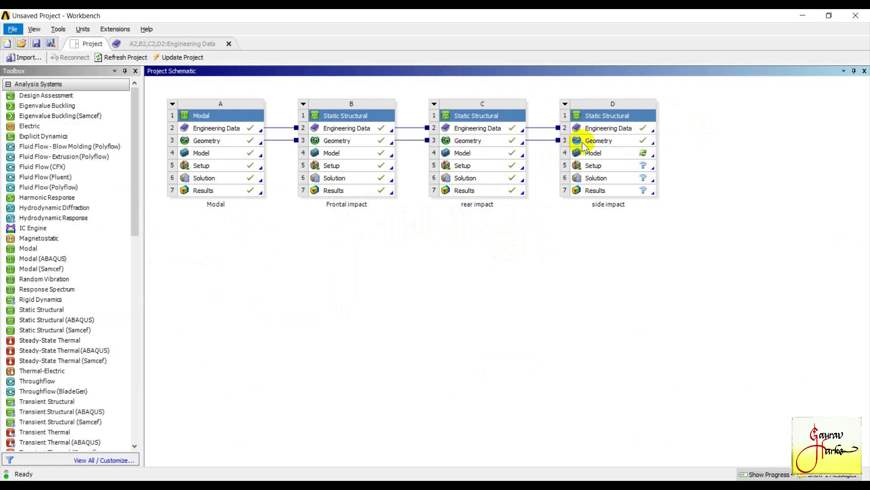
pyautogui.click(594, 154)
pyautogui.doubleClick(594, 154)
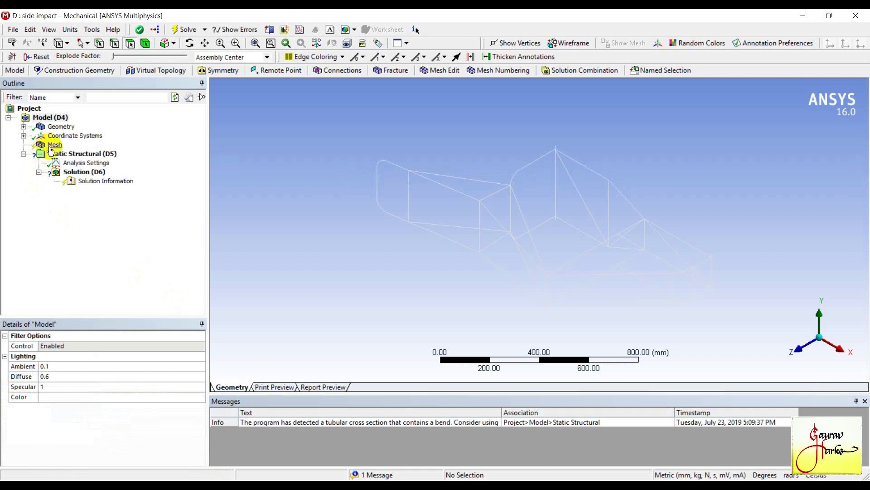
# Step: Set the element size in the side impact model's mesh sizing to 10 mm
pyautogui.click(52, 146)
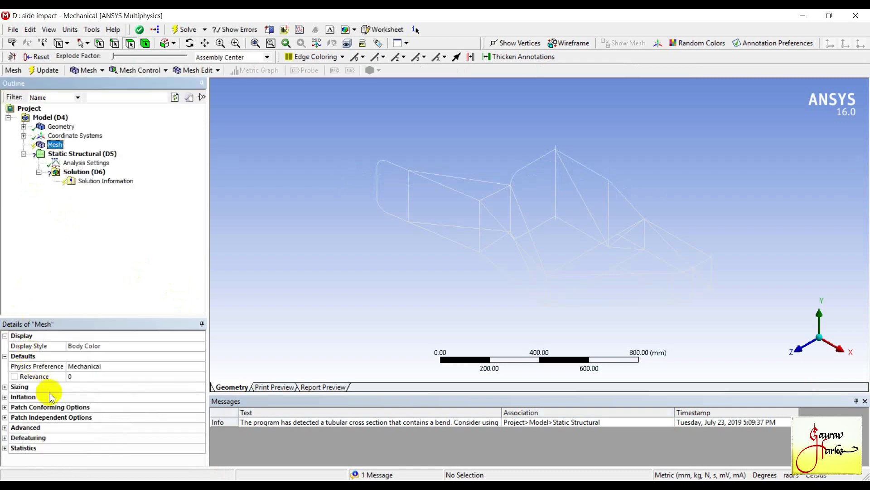
pyautogui.click(10, 388)
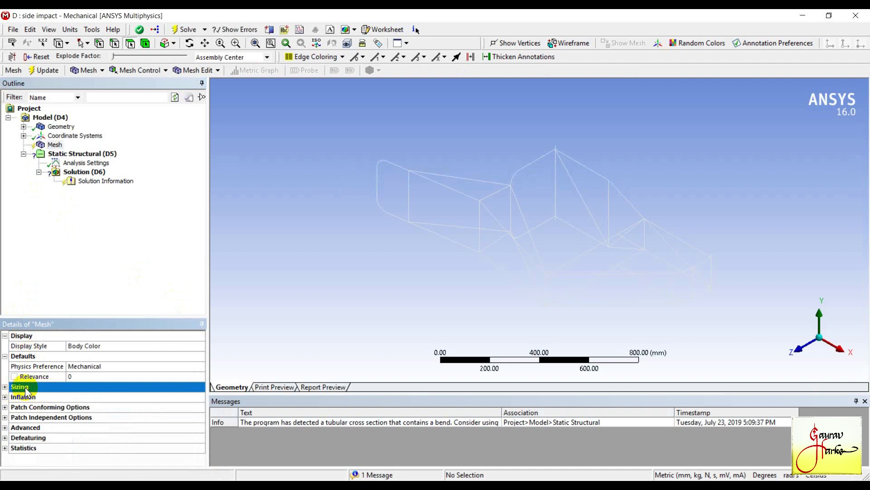
pyautogui.doubleClick(26, 387)
pyautogui.click(99, 416)
pyautogui.write('10')
pyautogui.press('Return')
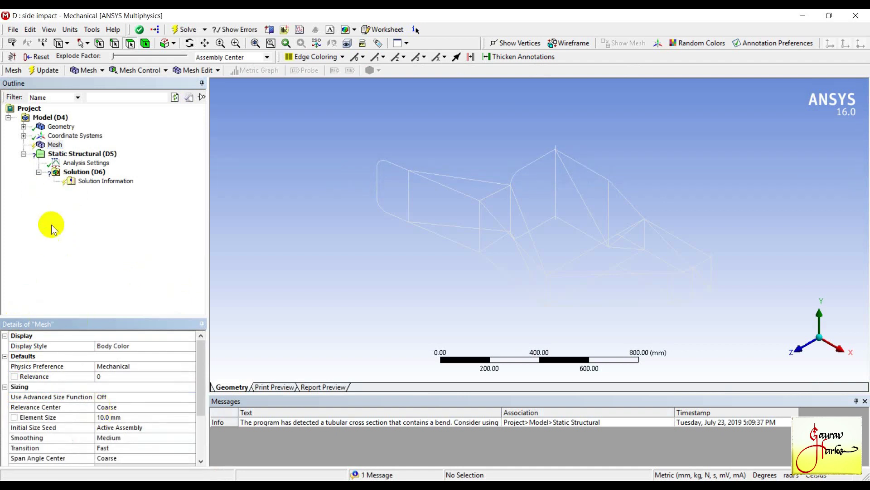
# Step: Generate the mesh for the side impact model
pyautogui.click(53, 144)
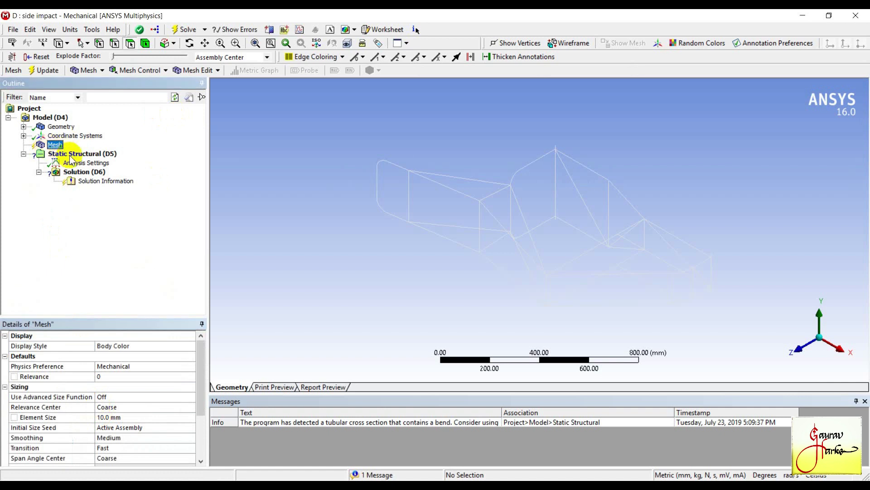
pyautogui.rightClick(49, 146)
pyautogui.click(83, 184)
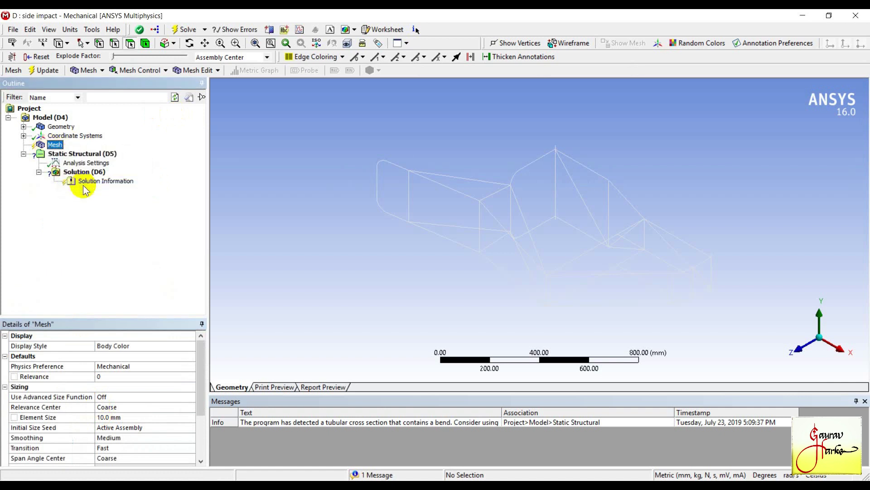